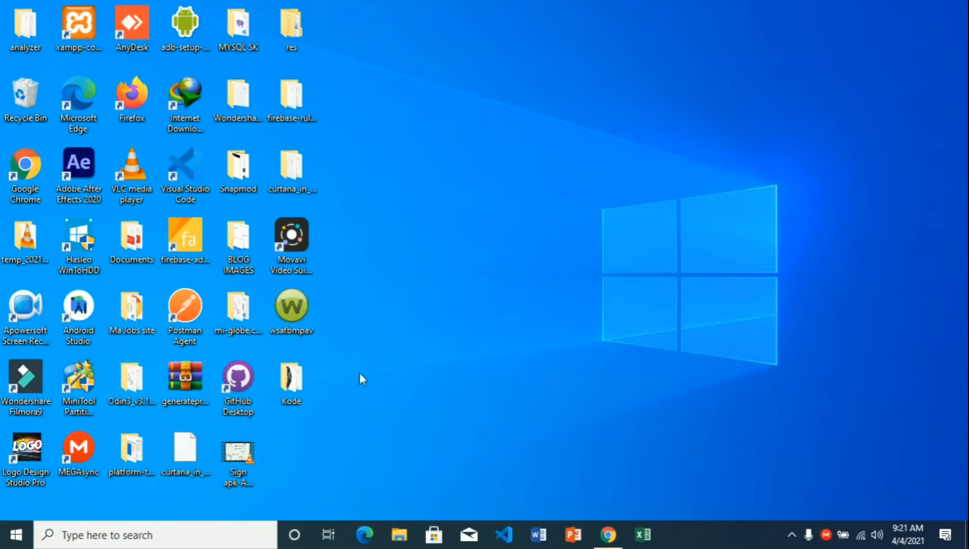
- Open the Kode folder and look over the 512(13) icon and Kode_signed.apk files
{"action": "double_click", "coordinate": [292, 383]}
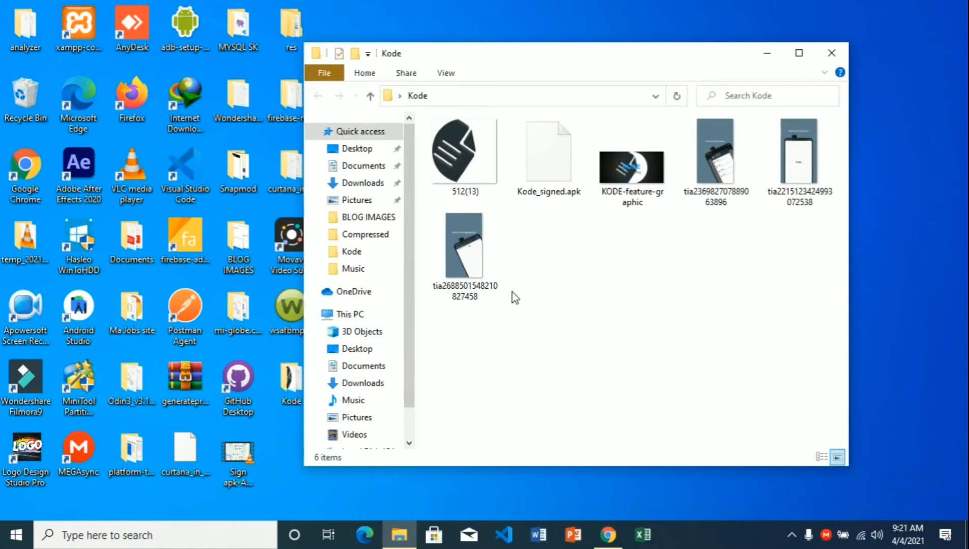
{"action": "left_click", "coordinate": [450, 175]}
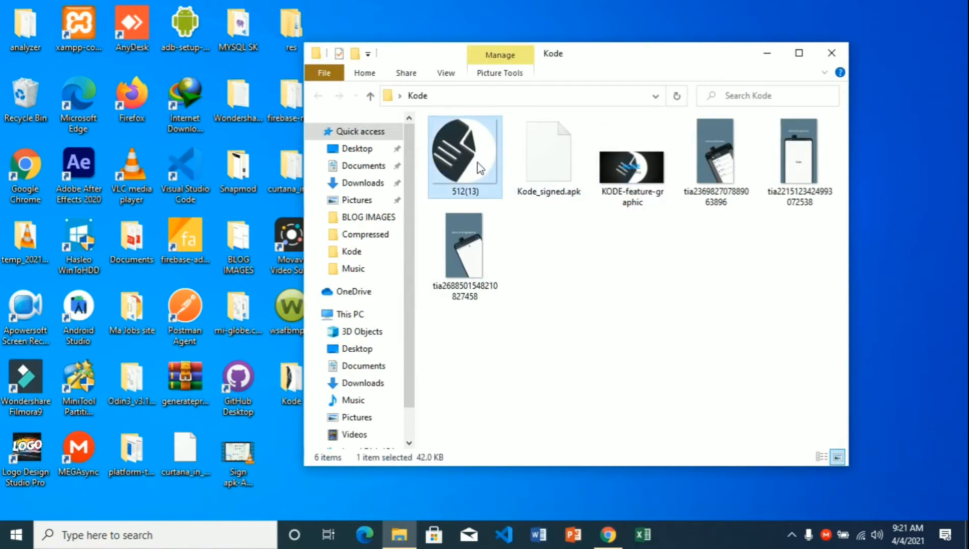
{"action": "left_click", "coordinate": [584, 250]}
{"action": "left_click", "coordinate": [552, 192]}
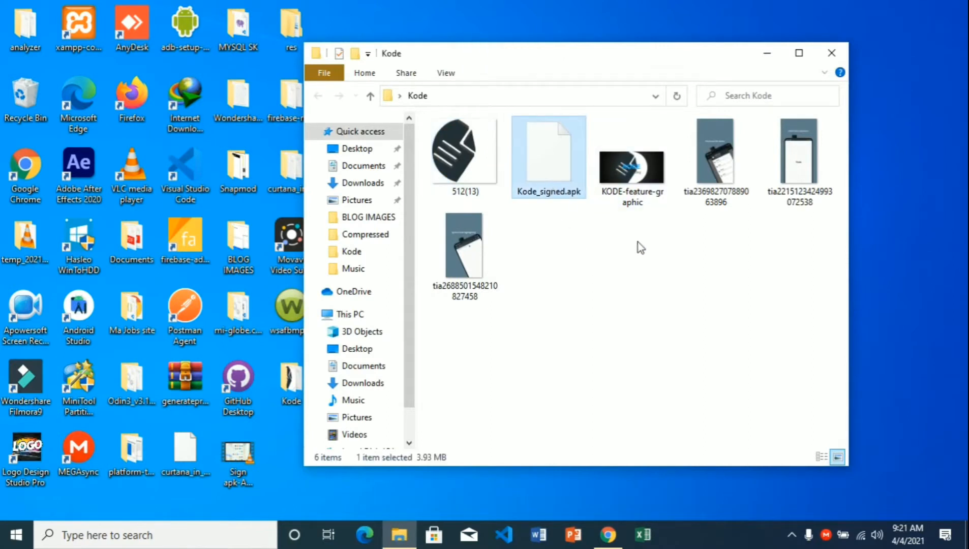
- Check the KODE-feature-graphic image's pixel dimensions in its file properties
{"action": "left_click", "coordinate": [630, 201]}
{"action": "right_click", "coordinate": [630, 202]}
{"action": "left_click", "coordinate": [681, 510]}
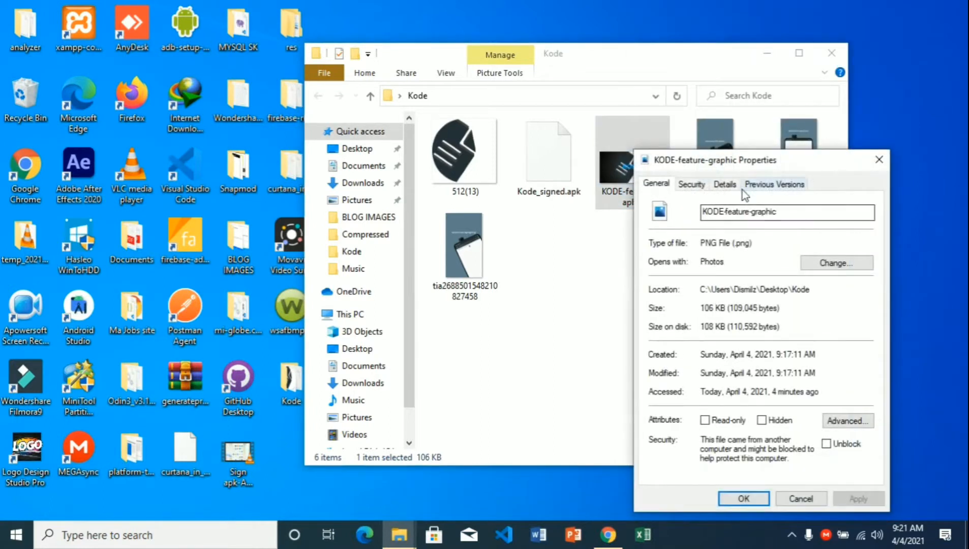
{"action": "left_click", "coordinate": [721, 184]}
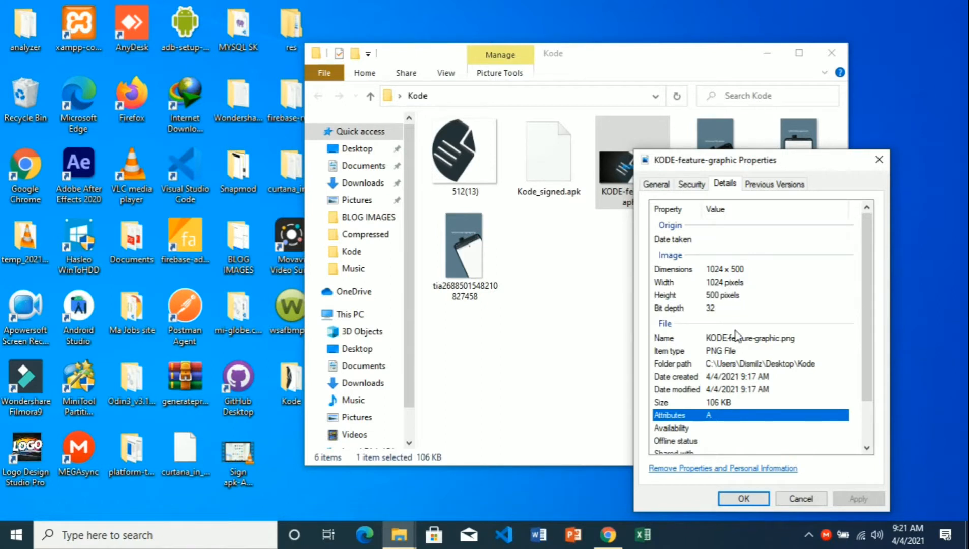
{"action": "left_click", "coordinate": [739, 496]}
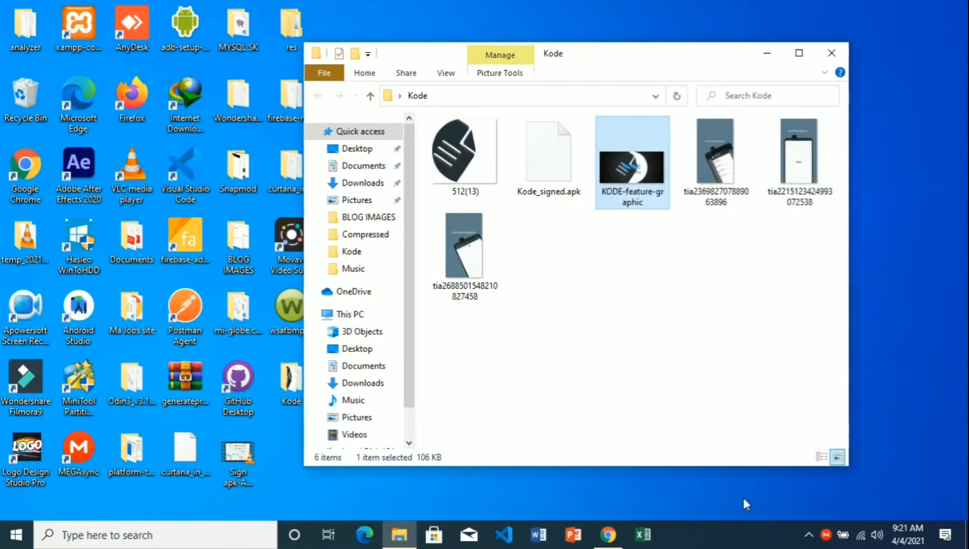
- Check the 512(13) icon image's pixel dimensions in its file properties
{"action": "left_click", "coordinate": [487, 173]}
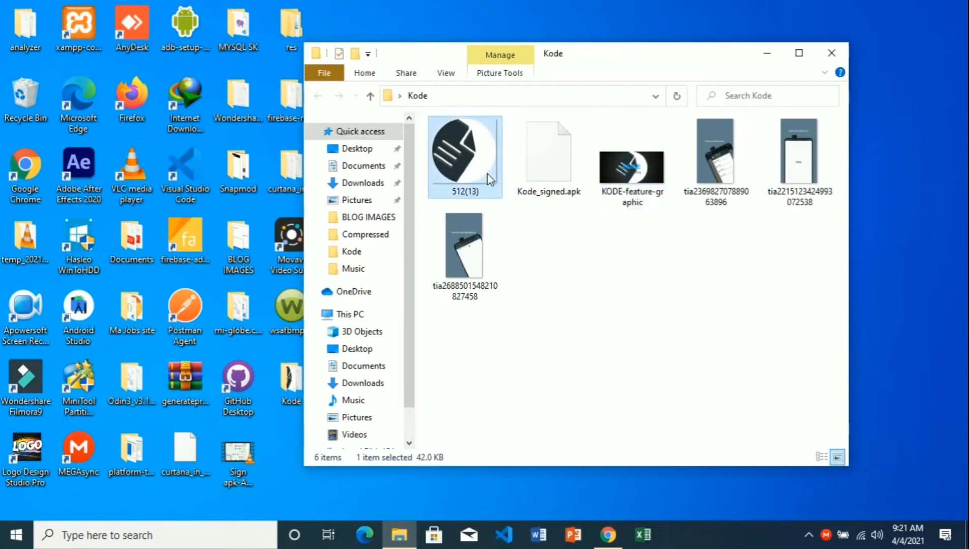
{"action": "right_click", "coordinate": [487, 173]}
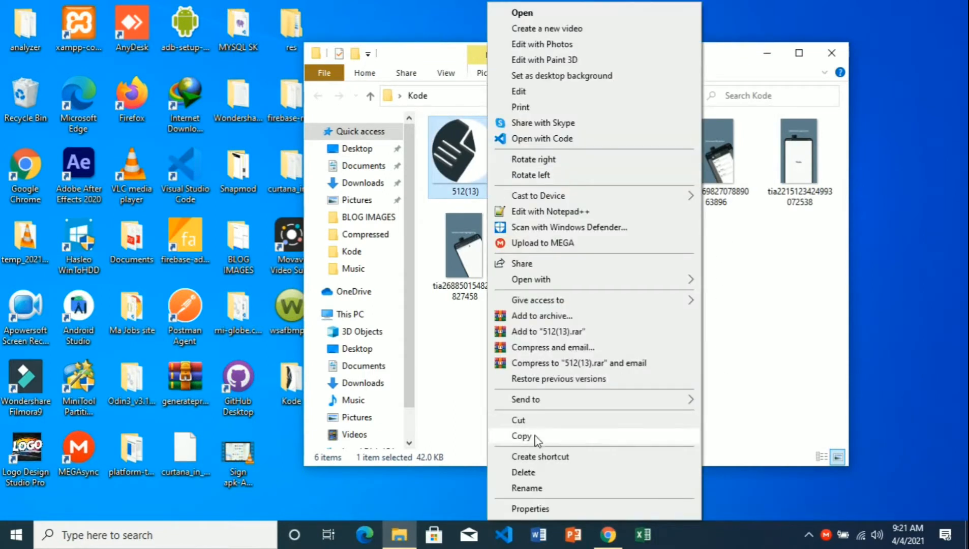
{"action": "left_click", "coordinate": [549, 510]}
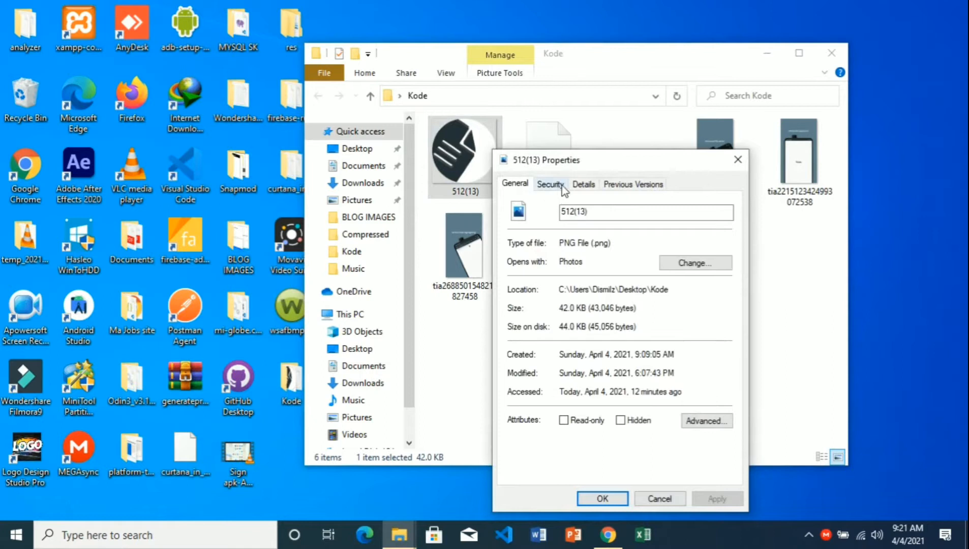
{"action": "left_click", "coordinate": [577, 186]}
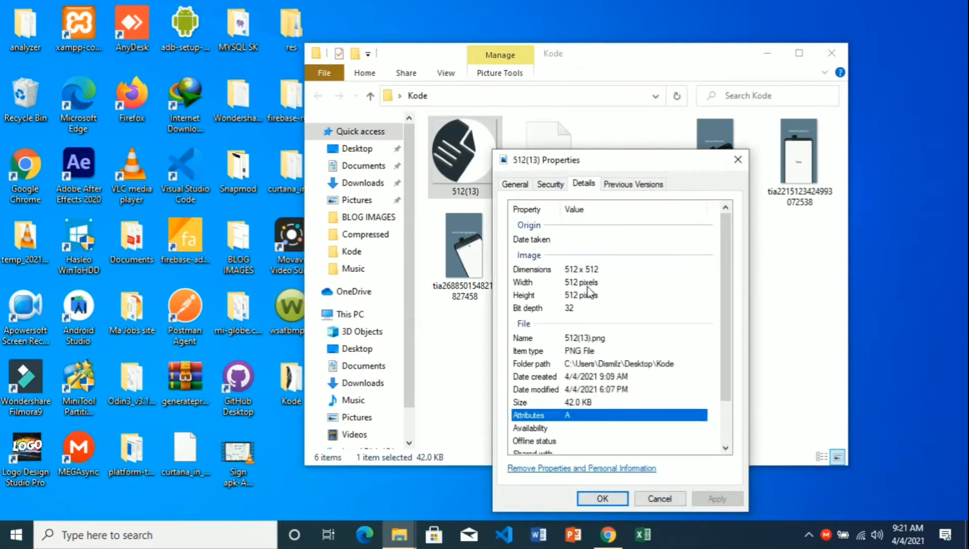
{"action": "left_click", "coordinate": [613, 503]}
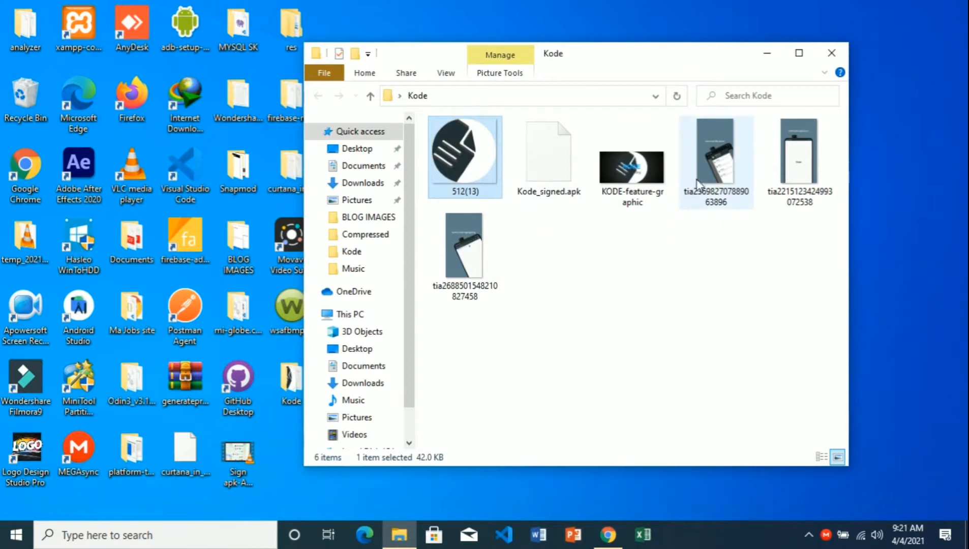
- Look over the two phone screenshots, then close the Kode folder
{"action": "left_click", "coordinate": [699, 184]}
{"action": "left_click", "coordinate": [763, 178]}
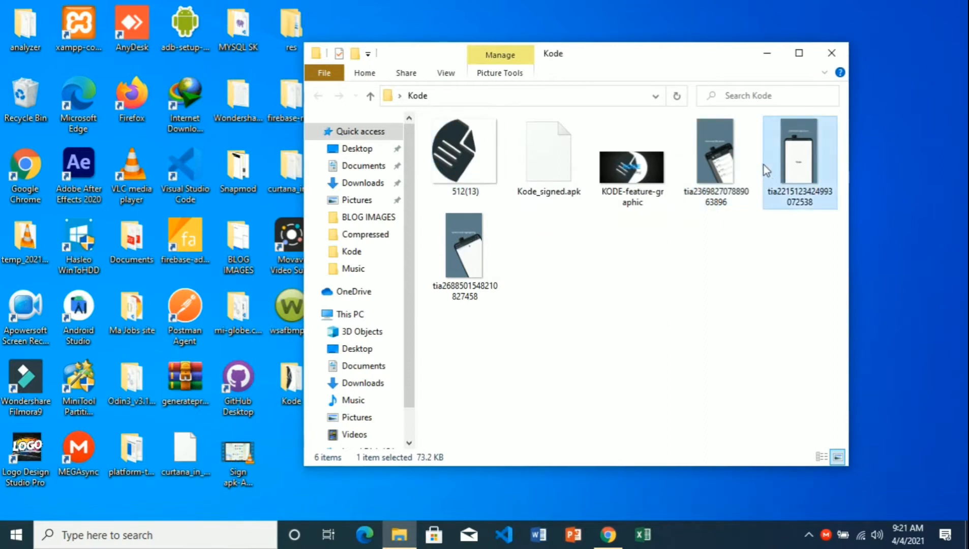
{"action": "left_click", "coordinate": [713, 186]}
{"action": "left_click", "coordinate": [788, 176]}
{"action": "left_click", "coordinate": [701, 193]}
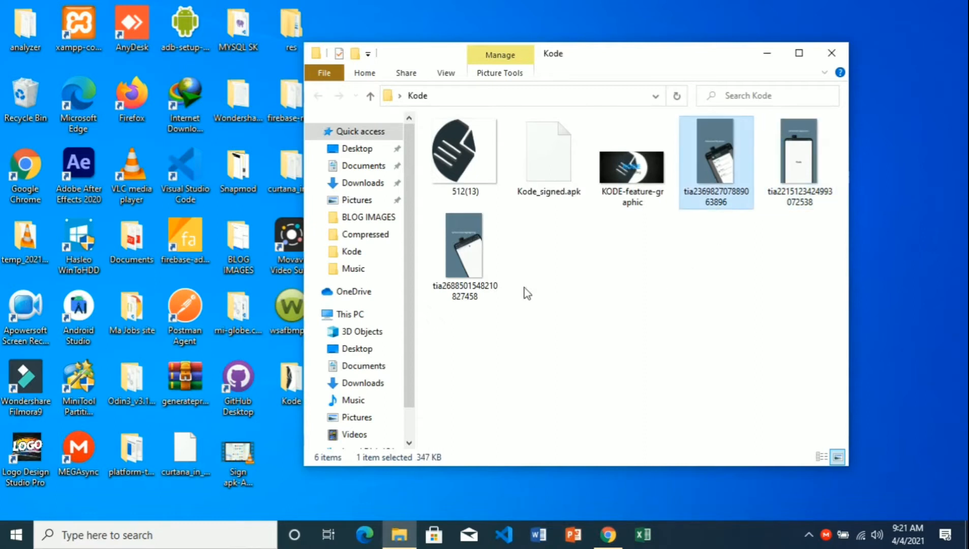
{"action": "left_click", "coordinate": [828, 56]}
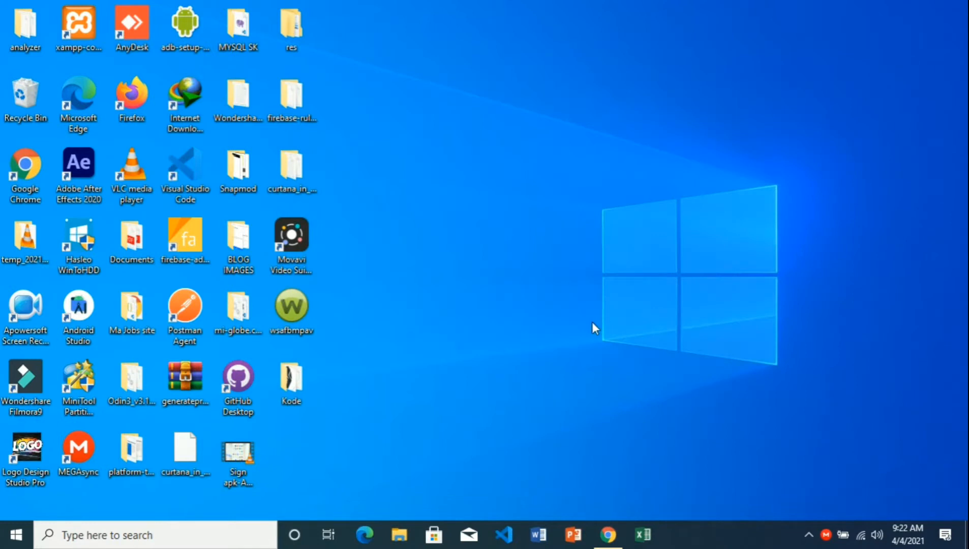
- Return to Chrome's Android Feature Graphic Generator page and view its full web address
{"action": "left_click", "coordinate": [615, 539]}
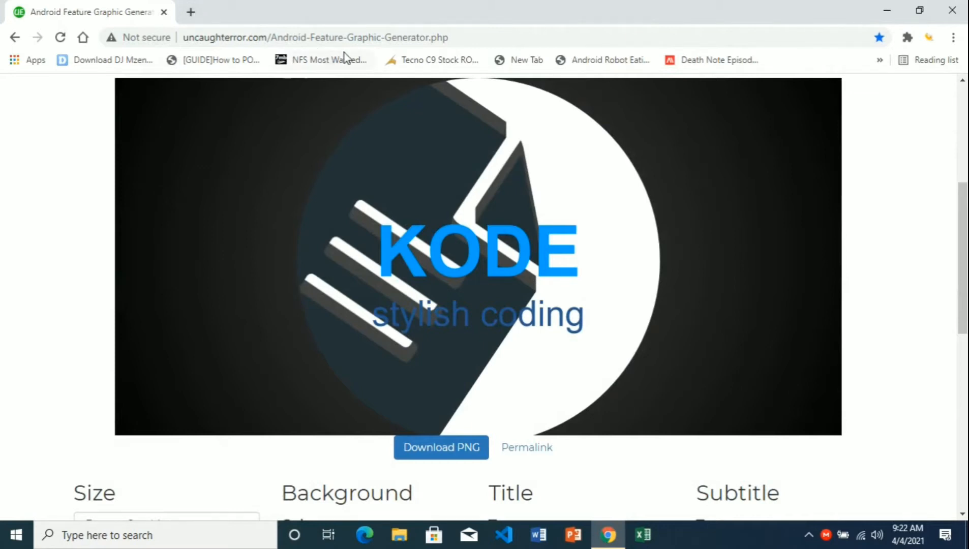
{"action": "left_click", "coordinate": [461, 38]}
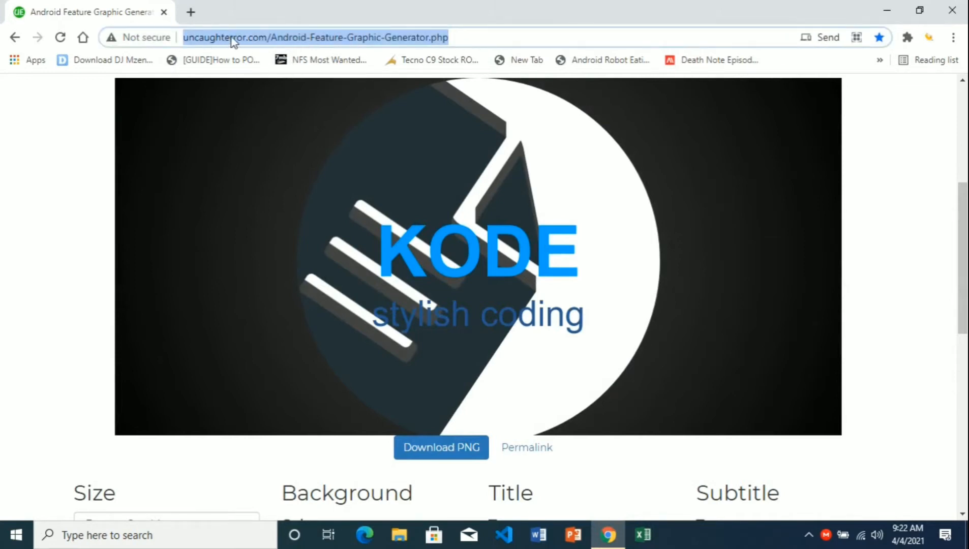
{"action": "left_click", "coordinate": [463, 37]}
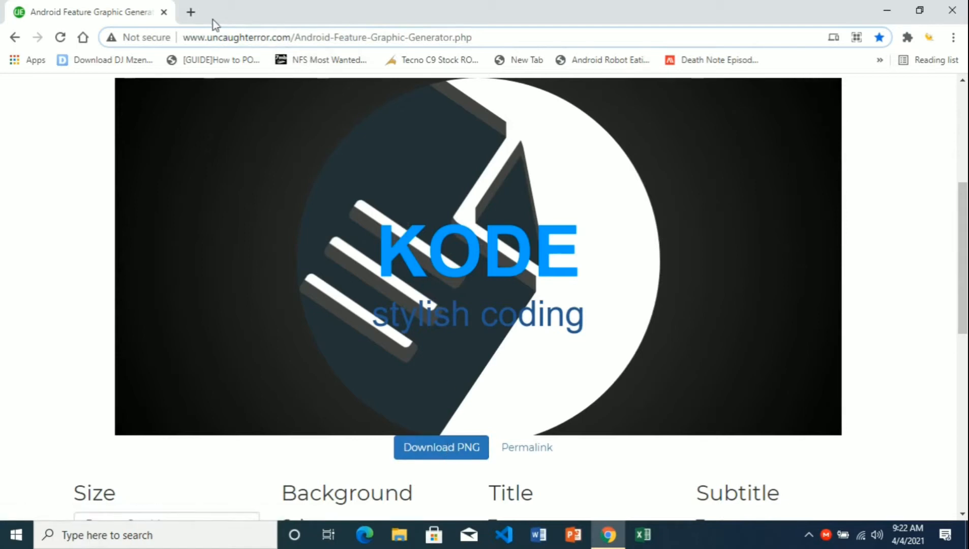
- Search 'google play console' in a new tab and open the Google Play Console result
{"action": "left_click", "coordinate": [190, 12]}
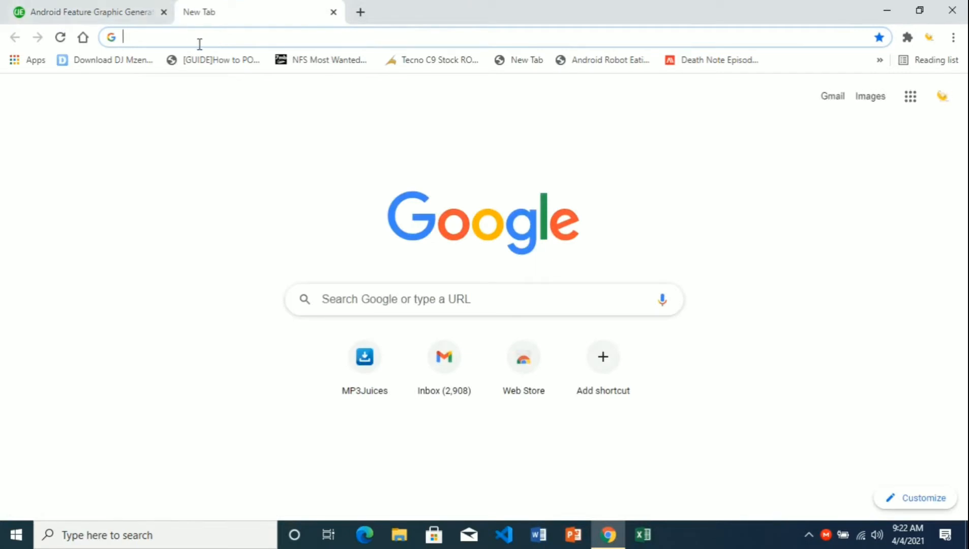
{"action": "type", "text": "goo"}
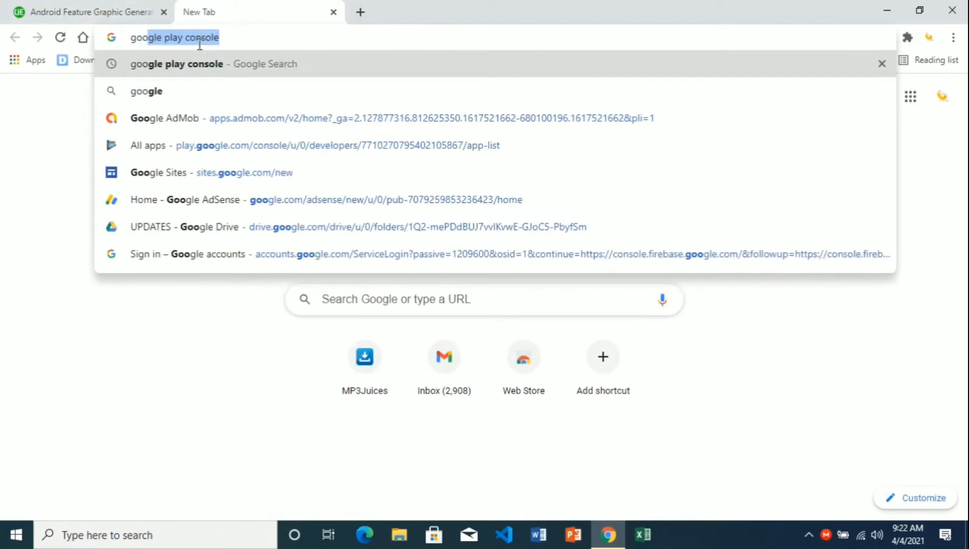
{"action": "key", "text": "Return"}
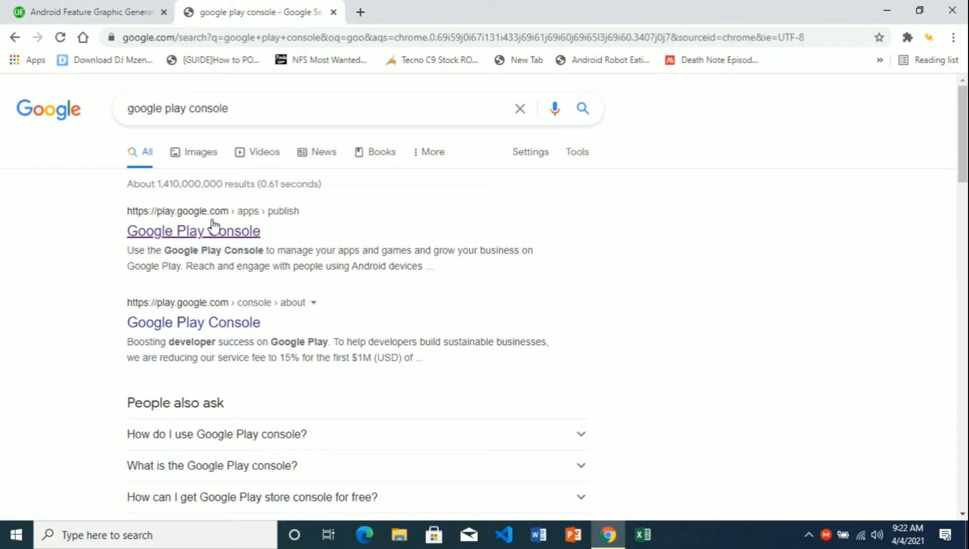
{"action": "left_click", "coordinate": [206, 235]}
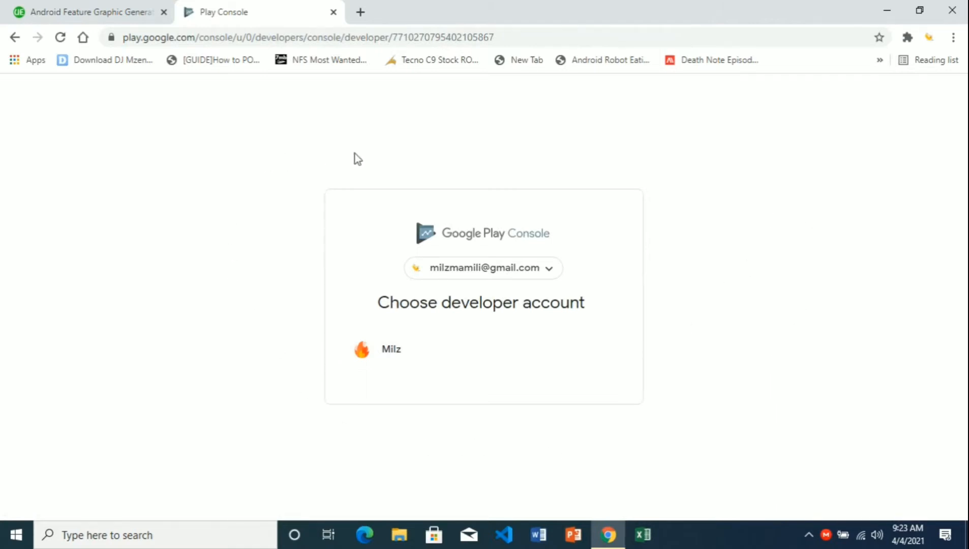
- Enter the console through the developer account and begin a new app from All apps
{"action": "left_click", "coordinate": [418, 367]}
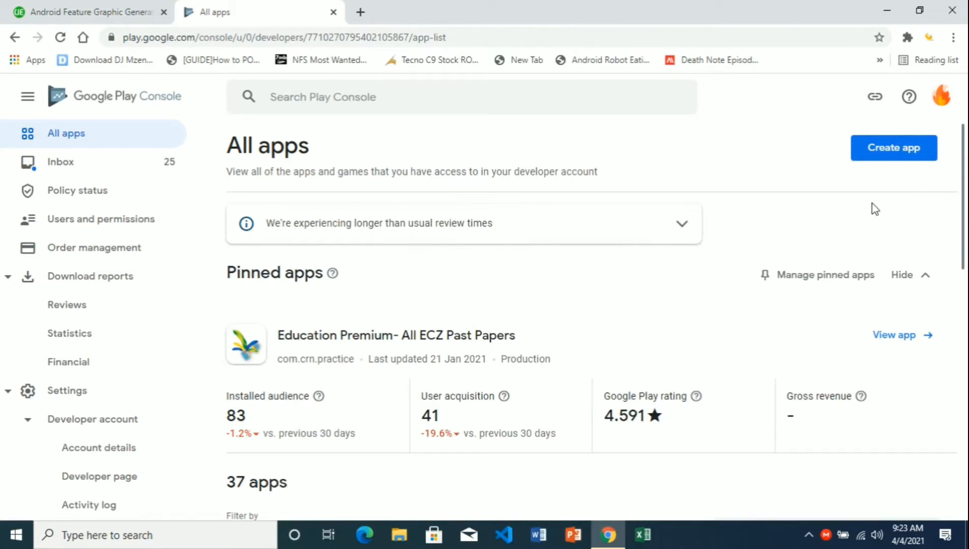
{"action": "left_click", "coordinate": [887, 152]}
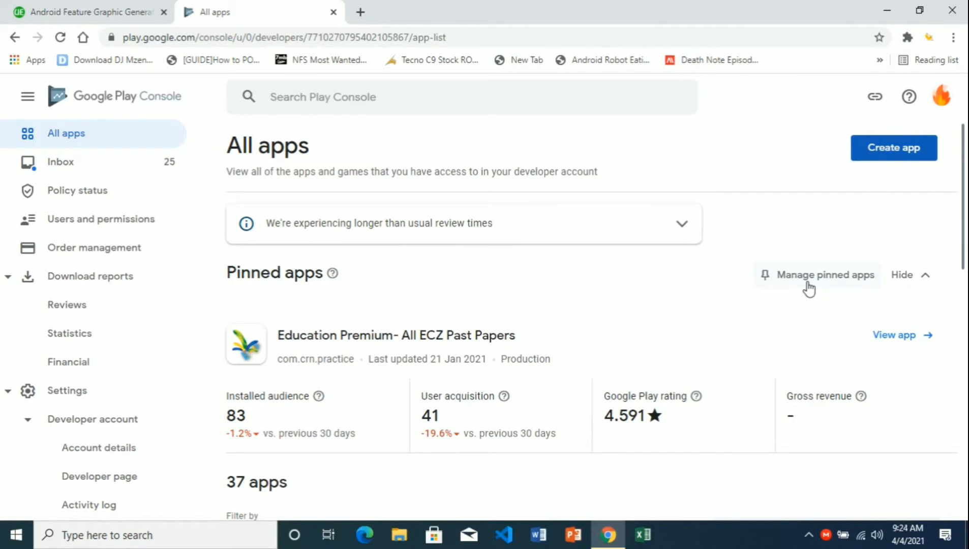
{"action": "left_click", "coordinate": [599, 236]}
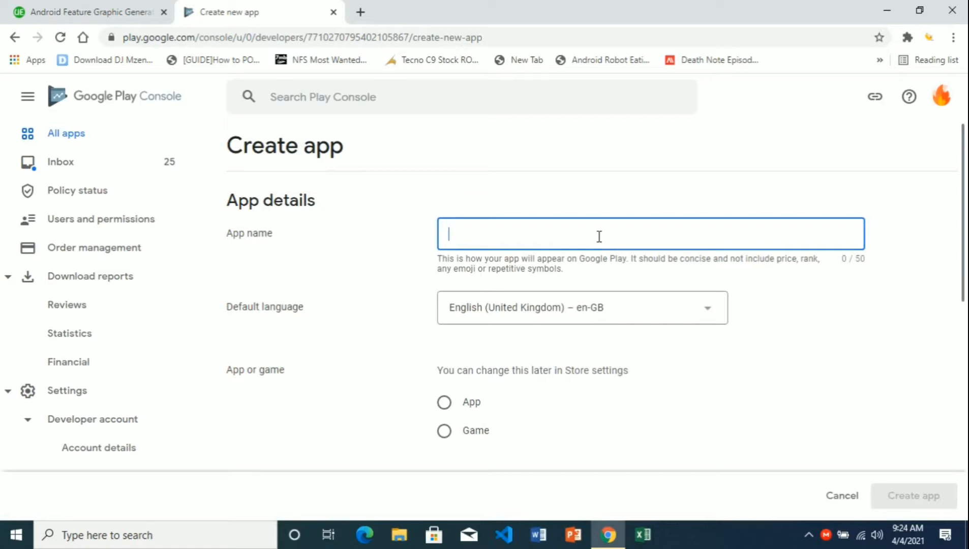
- Name the new app 'Kode' and set it as a free app, not a game
{"action": "type", "text": "Kode"}
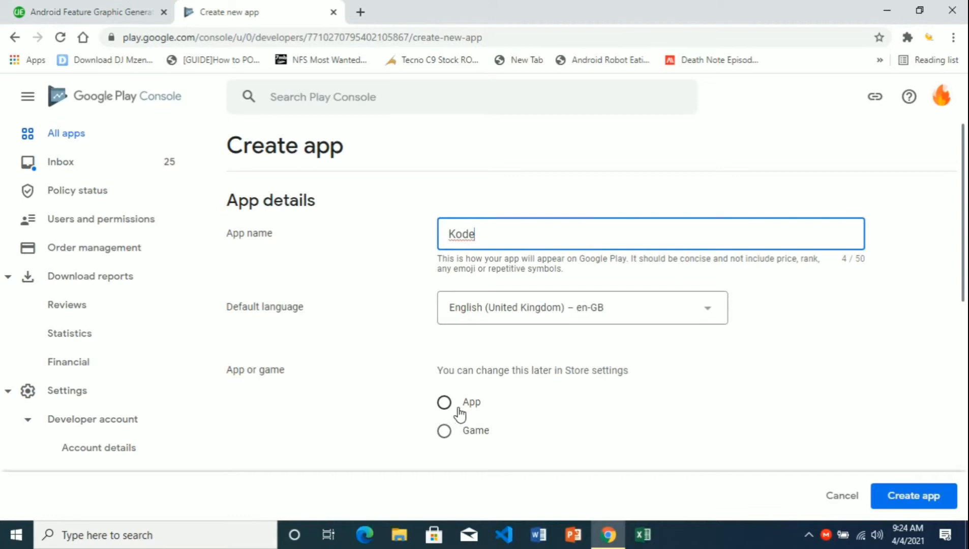
{"action": "scroll", "coordinate": [950, 380], "scroll_direction": "down", "scroll_amount": 4}
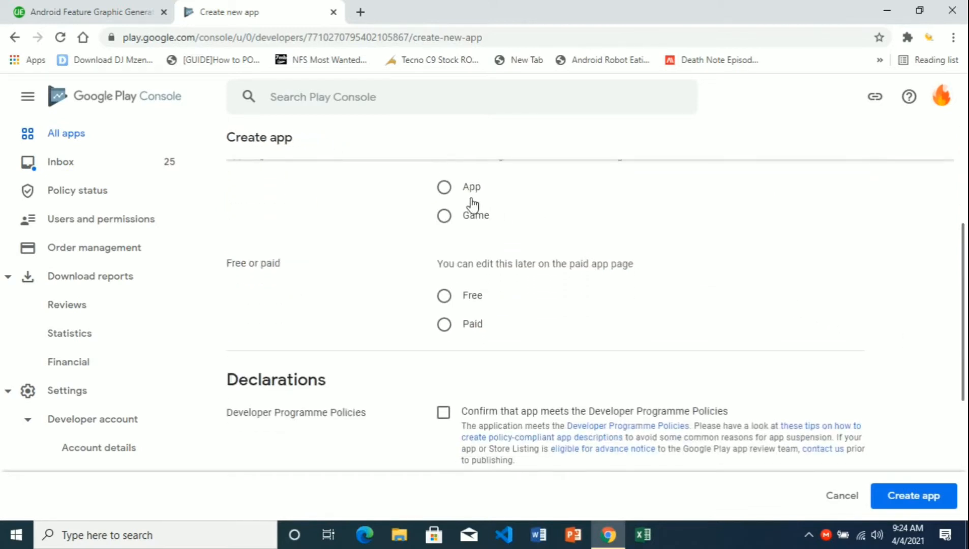
{"action": "left_click", "coordinate": [443, 189]}
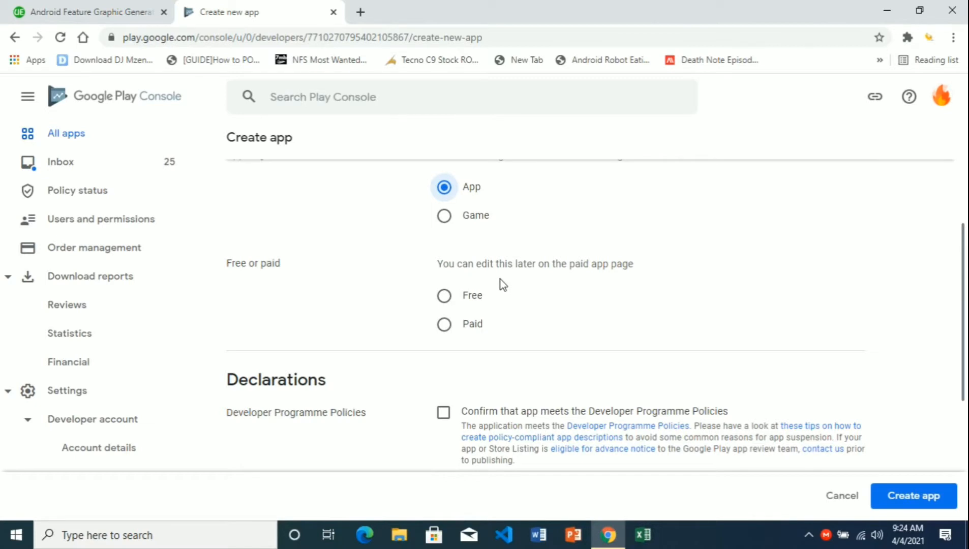
{"action": "left_click", "coordinate": [449, 300]}
- Accept the Developer Programme Policies and US export laws declarations, then create the app
{"action": "scroll", "coordinate": [965, 315], "scroll_direction": "down", "scroll_amount": 2}
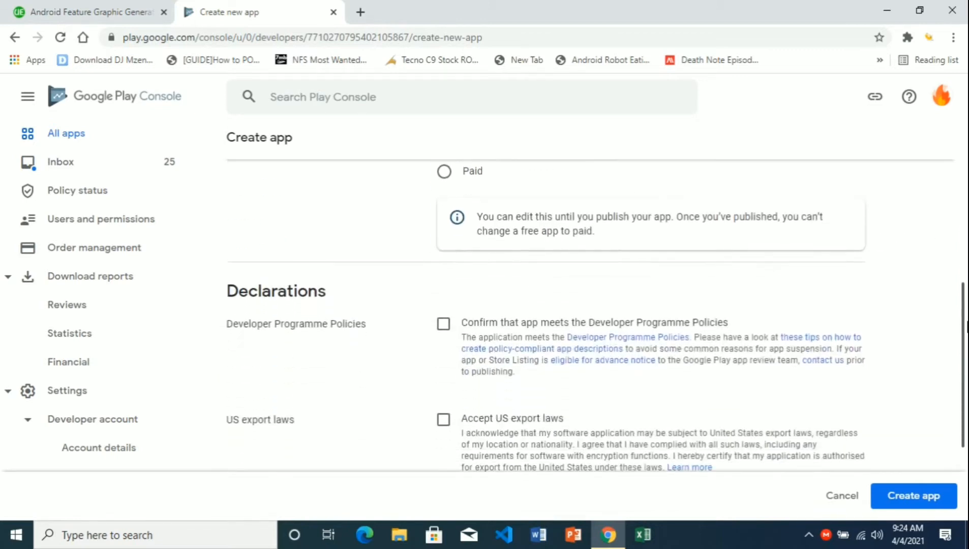
{"action": "scroll", "coordinate": [966, 326], "scroll_direction": "down", "scroll_amount": 1}
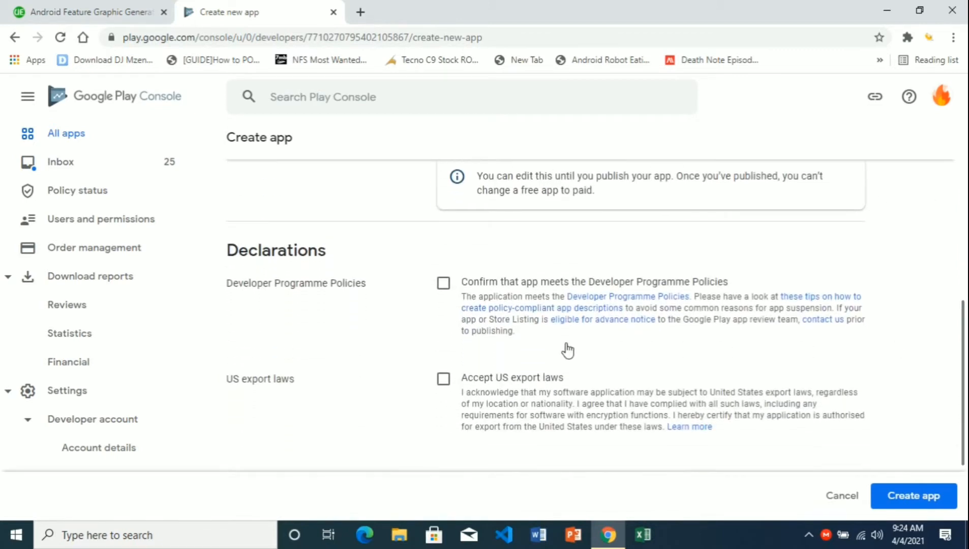
{"action": "left_click", "coordinate": [444, 283]}
{"action": "left_click", "coordinate": [444, 381]}
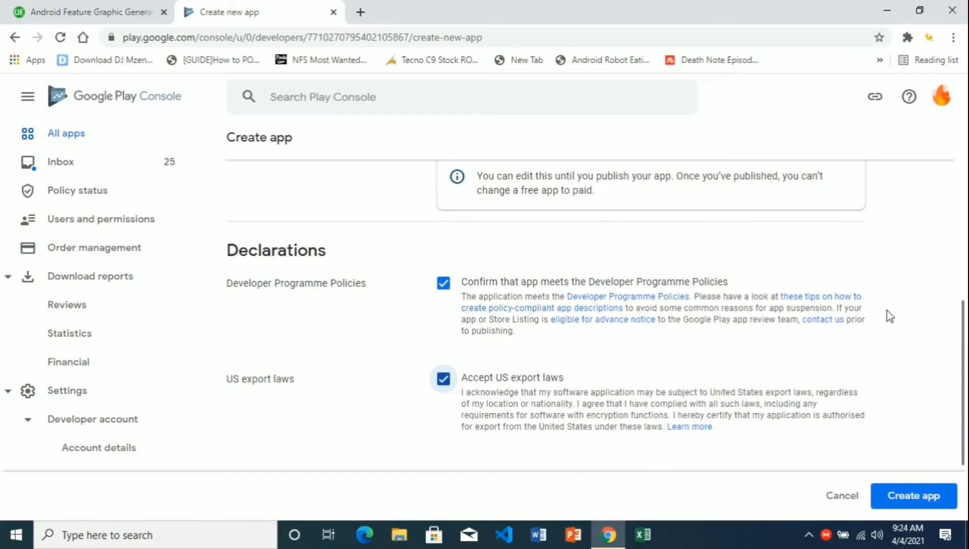
{"action": "scroll", "coordinate": [938, 456], "scroll_direction": "down", "scroll_amount": 3}
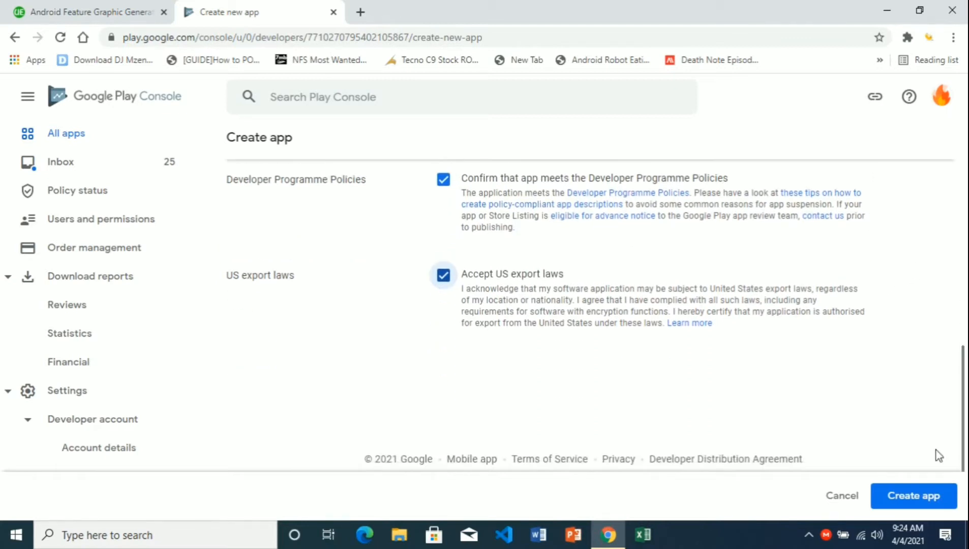
{"action": "left_click", "coordinate": [917, 500]}
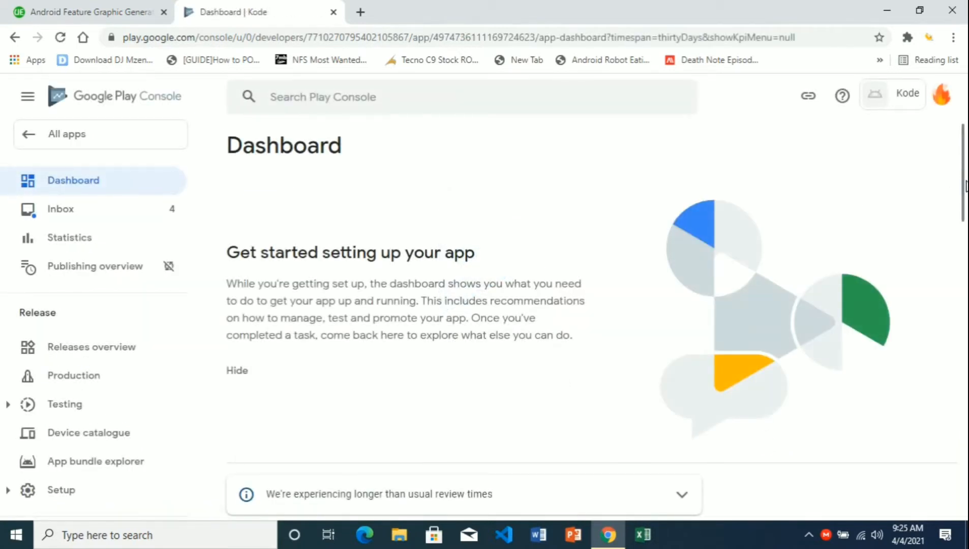
- Expand the publishing, pre-registration and Store Listing task lists on Kode's Dashboard
{"action": "mouse_move", "coordinate": [966, 186]}
{"action": "left_mouse_down"}
{"action": "mouse_move", "coordinate": [965, 256]}
{"action": "mouse_move", "coordinate": [960, 172]}
{"action": "left_mouse_up"}
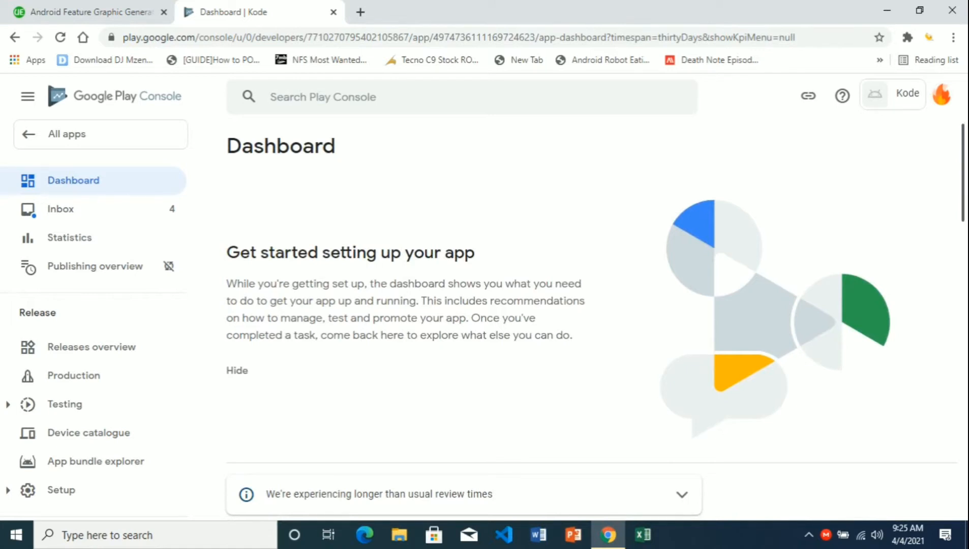
{"action": "left_click_drag", "start_coordinate": [964, 200], "coordinate": [966, 485]}
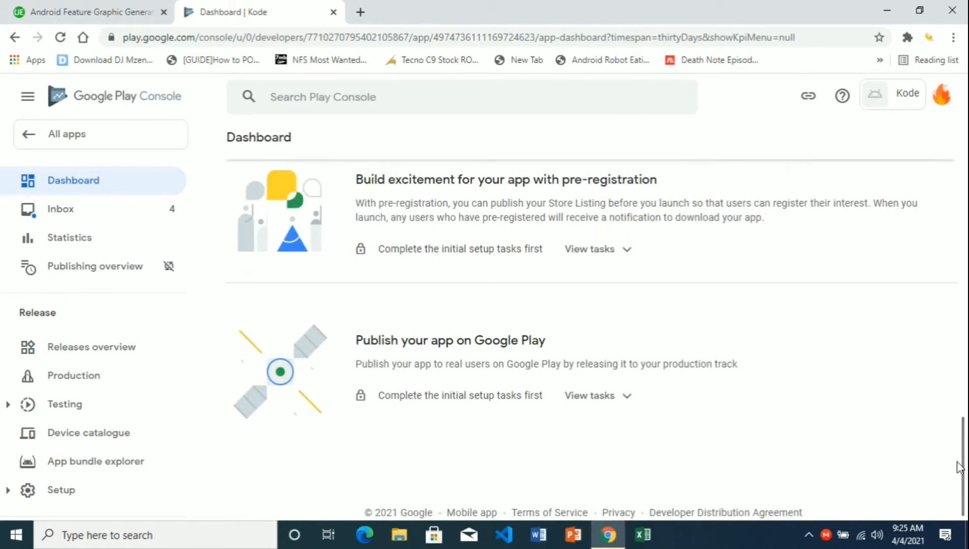
{"action": "left_click", "coordinate": [622, 404]}
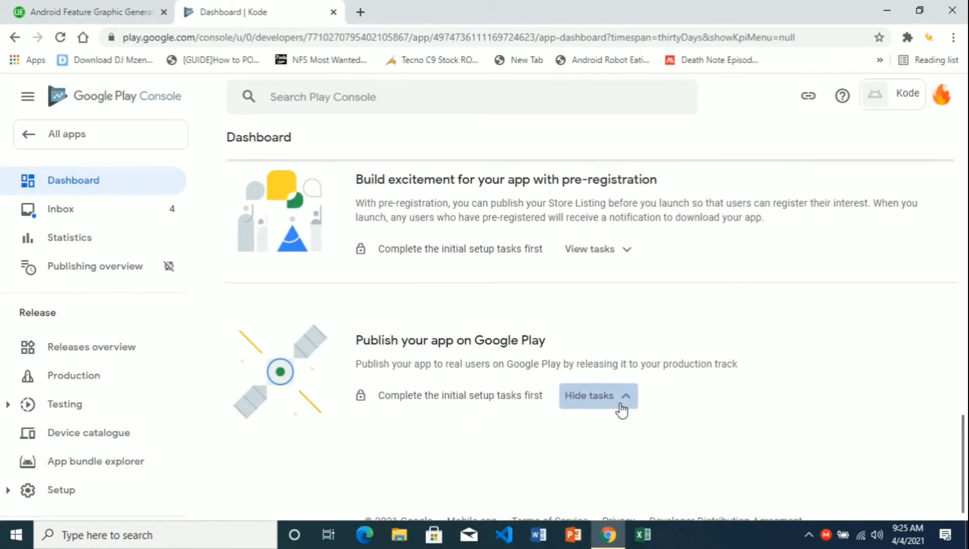
{"action": "left_click", "coordinate": [621, 251]}
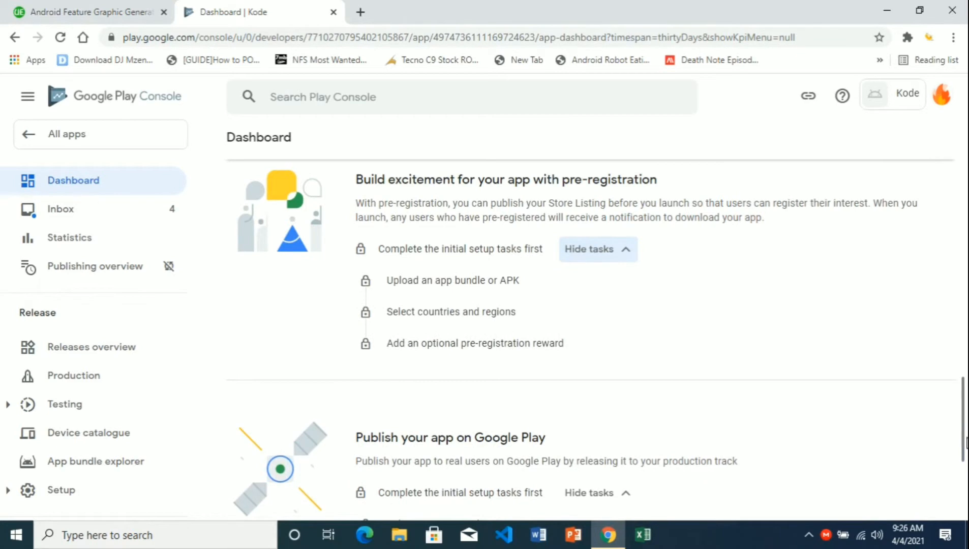
{"action": "left_click_drag", "start_coordinate": [966, 440], "coordinate": [964, 371]}
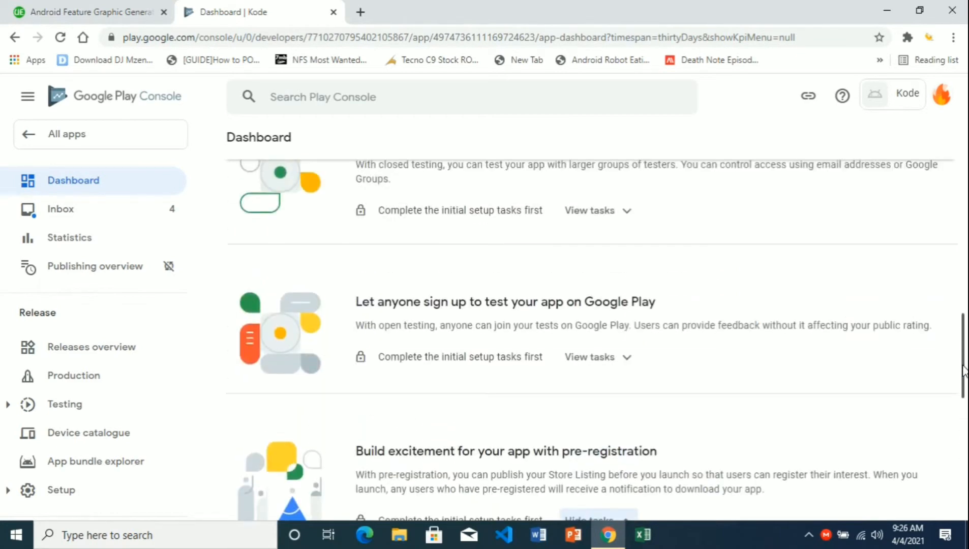
{"action": "left_click_drag", "start_coordinate": [963, 368], "coordinate": [964, 299]}
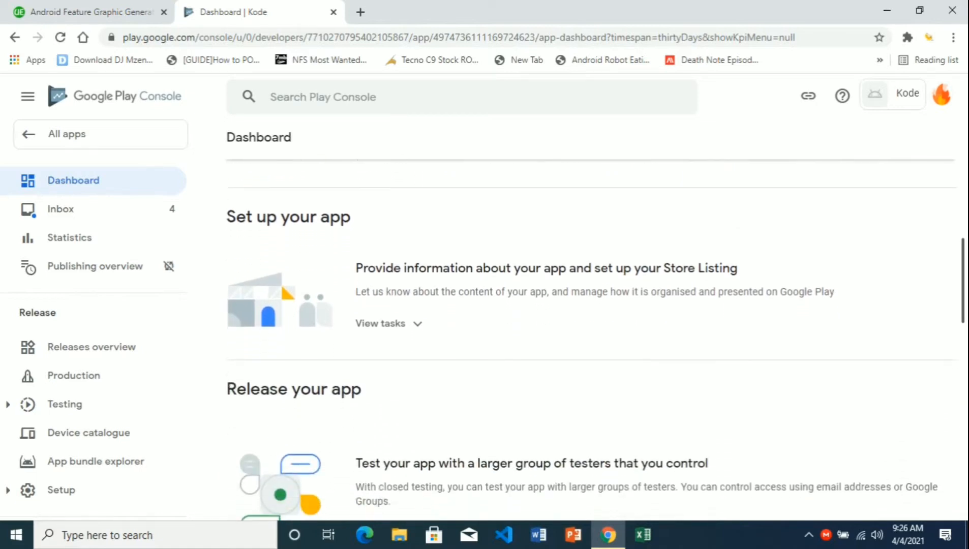
{"action": "left_click", "coordinate": [423, 327]}
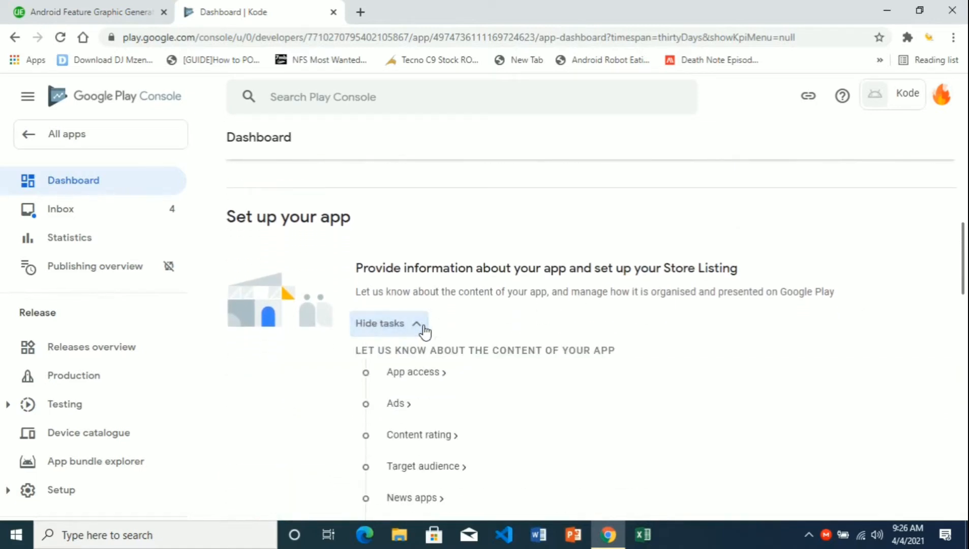
{"action": "scroll", "coordinate": [406, 273], "scroll_direction": "down", "scroll_amount": 1}
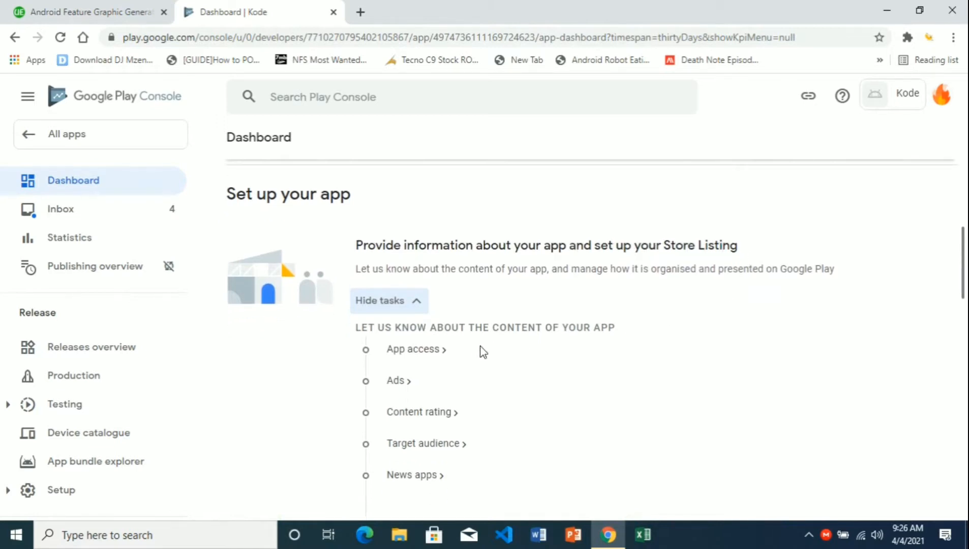
- Save App access as 'All functionality is available without special access' and go back to Dashboard
{"action": "left_click", "coordinate": [428, 351]}
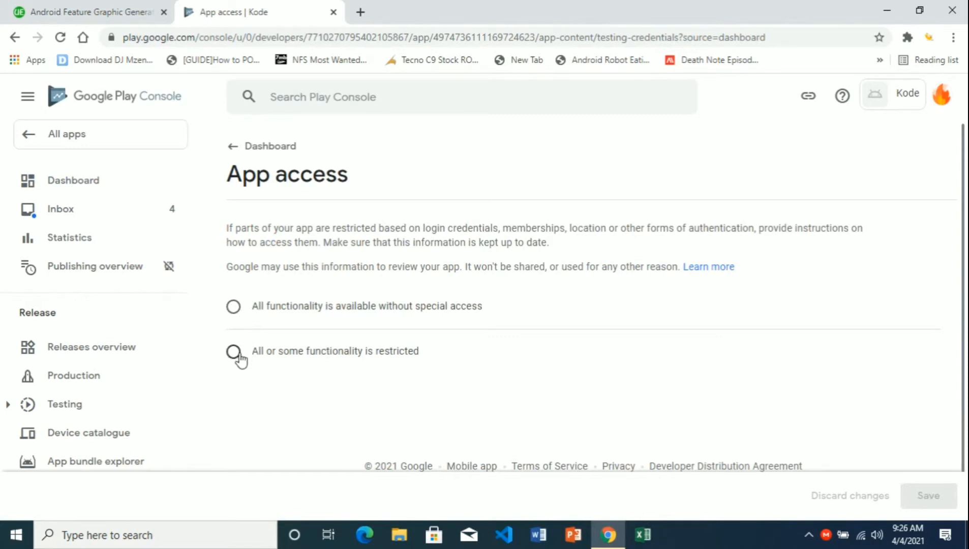
{"action": "left_click", "coordinate": [243, 316]}
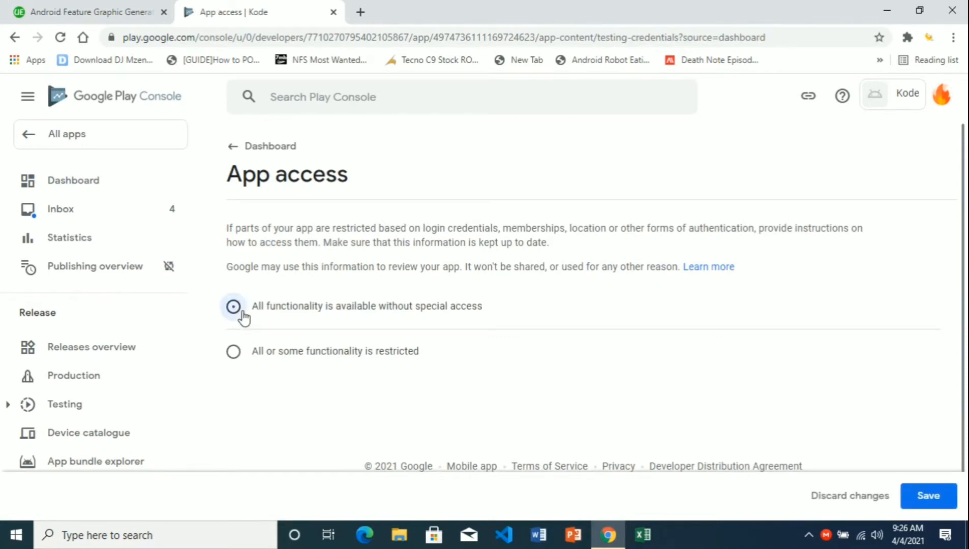
{"action": "left_click", "coordinate": [928, 496]}
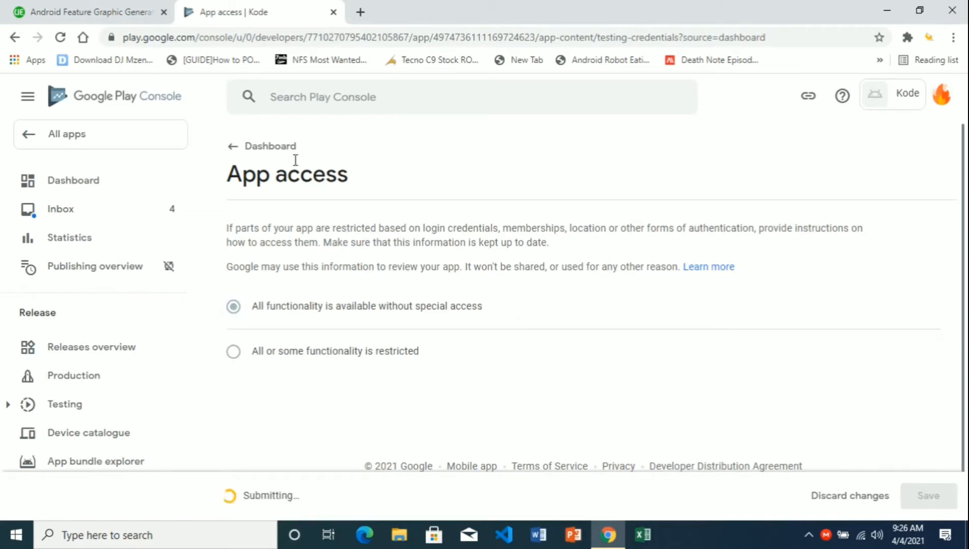
{"action": "left_click", "coordinate": [236, 149]}
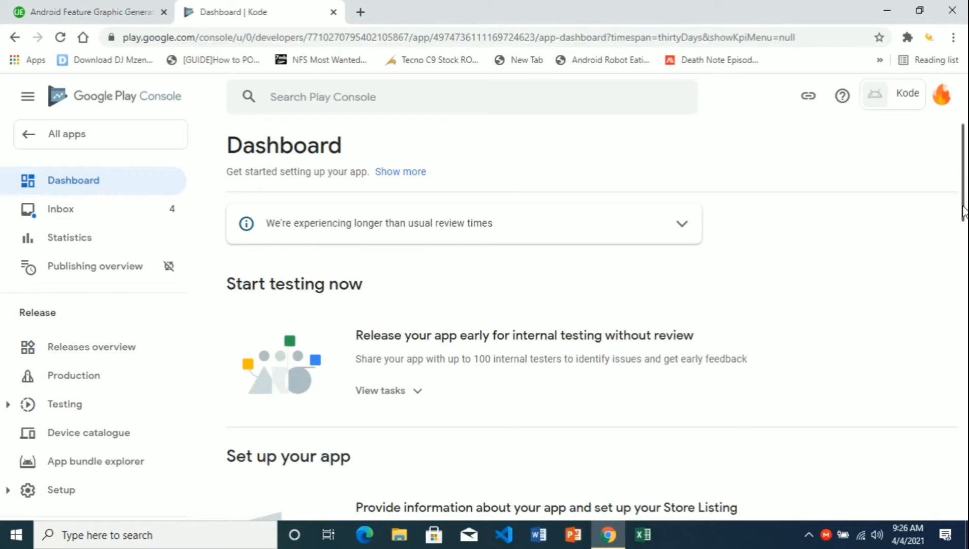
- Save the Ads declaration as 'Yes, my app contains ads' and go back to Dashboard
{"action": "scroll", "coordinate": [925, 307], "scroll_direction": "down", "scroll_amount": 5}
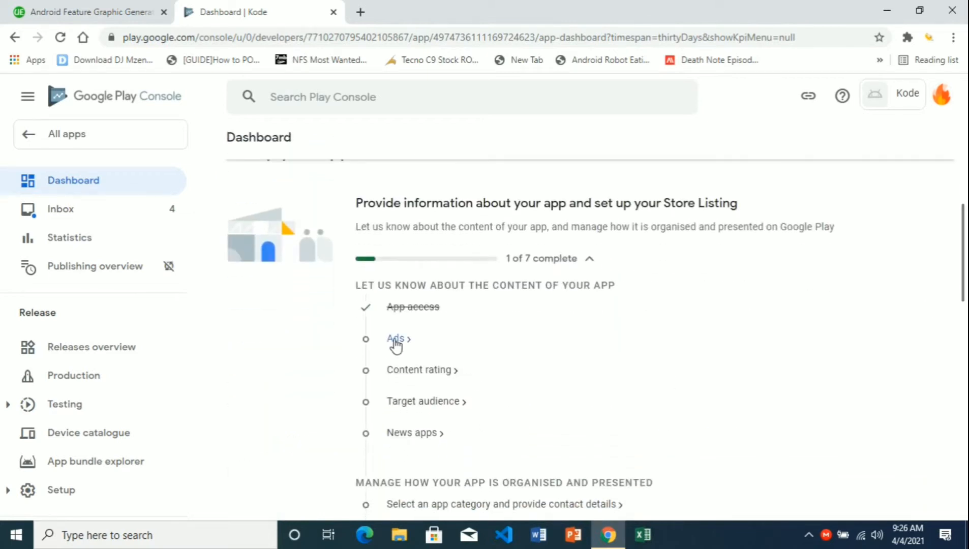
{"action": "left_click", "coordinate": [408, 341]}
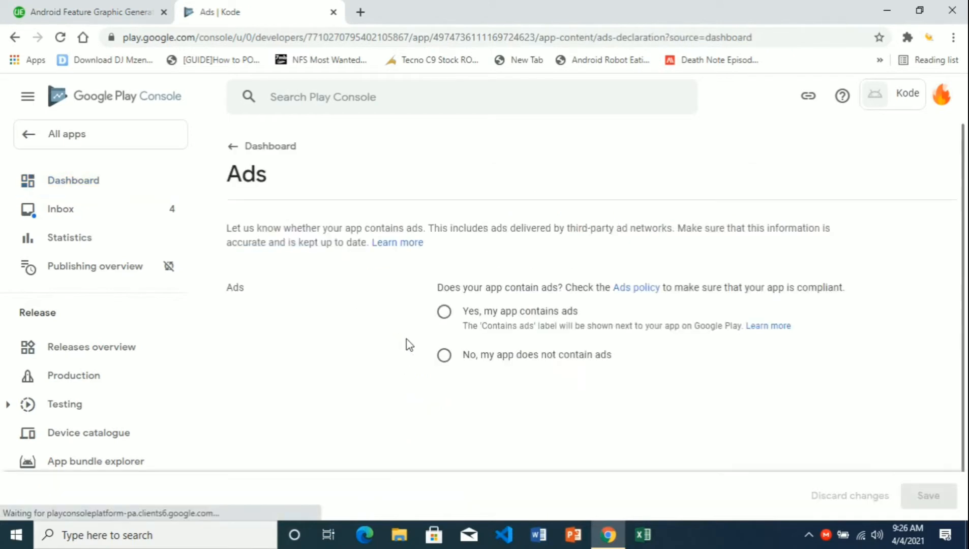
{"action": "left_click", "coordinate": [444, 318]}
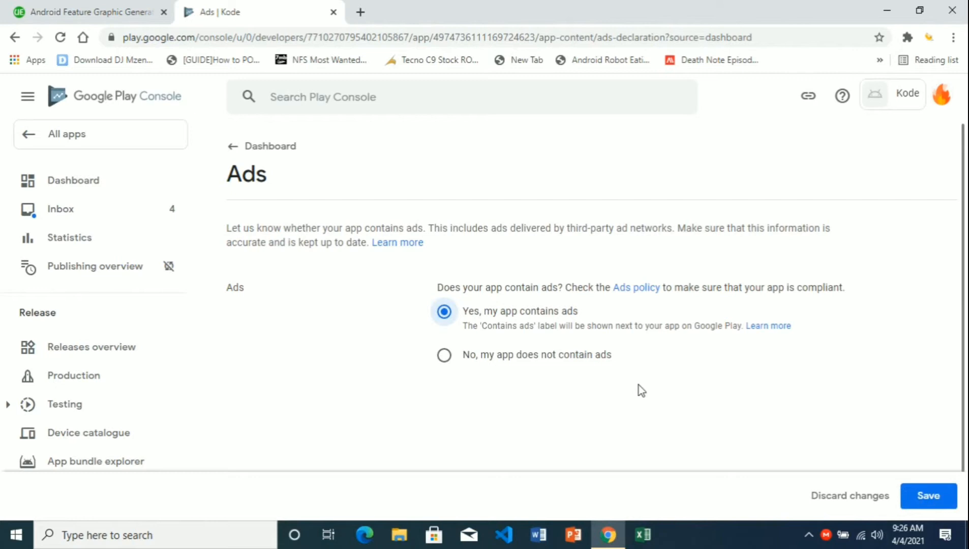
{"action": "left_click", "coordinate": [923, 491]}
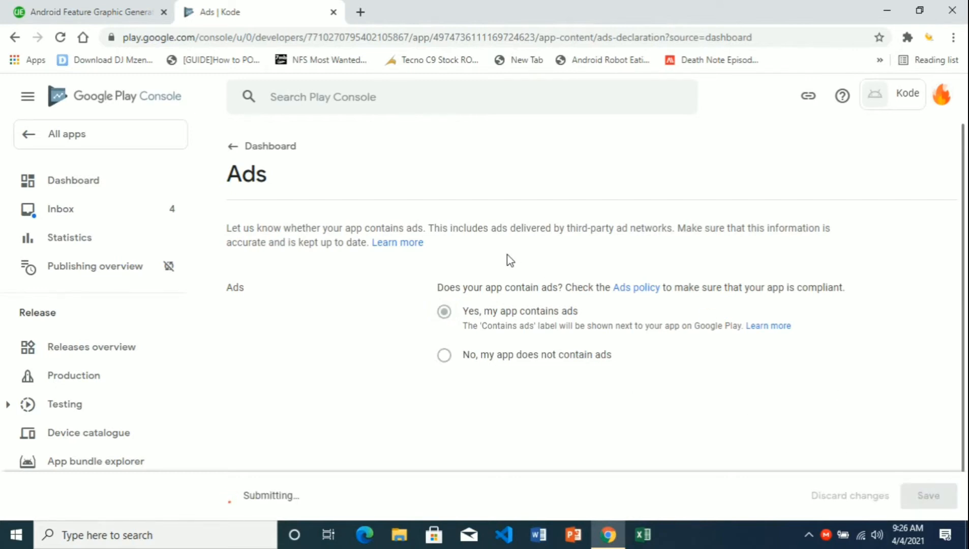
{"action": "left_click", "coordinate": [238, 157]}
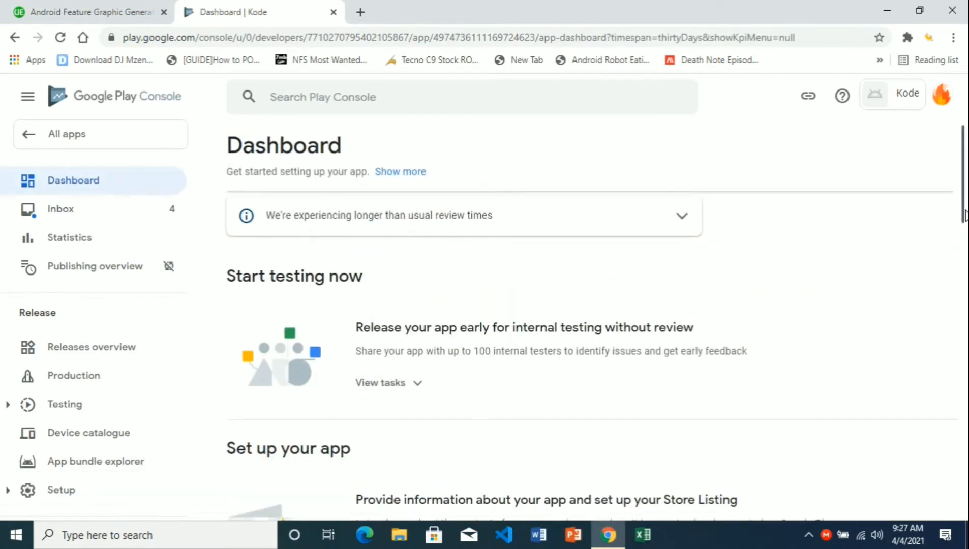
- Visit Content rating, then go to the Production track and create a new release
{"action": "scroll", "coordinate": [764, 348], "scroll_direction": "down", "scroll_amount": 7}
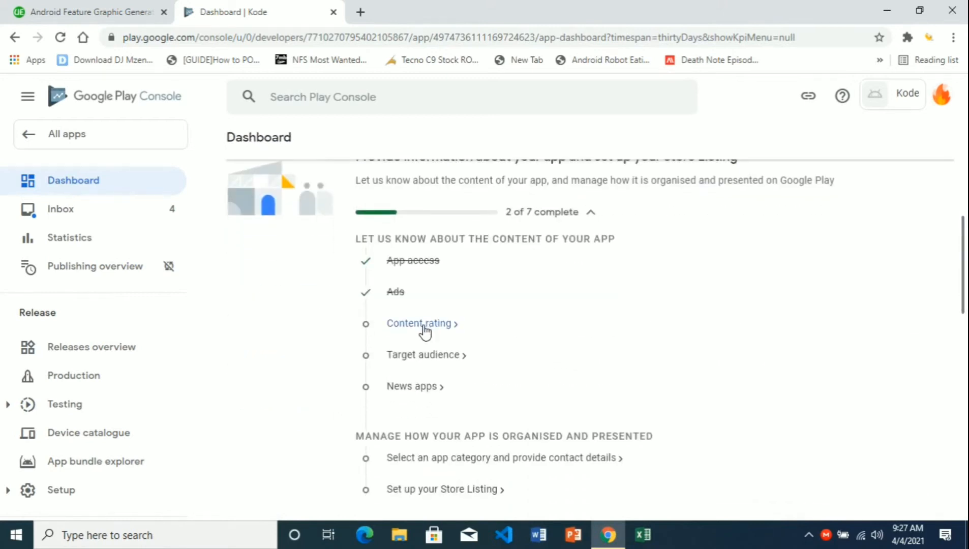
{"action": "left_click", "coordinate": [423, 330]}
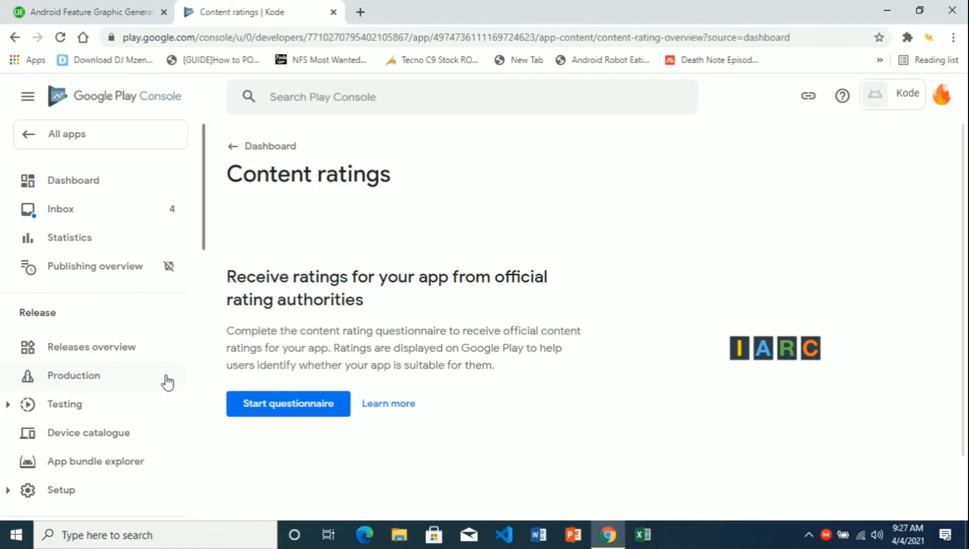
{"action": "left_click", "coordinate": [116, 381]}
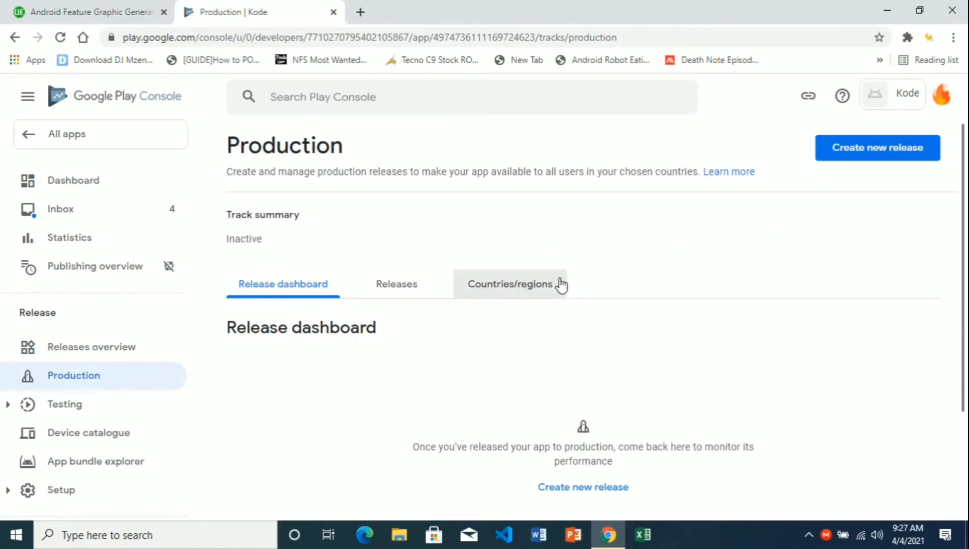
{"action": "left_click", "coordinate": [836, 159]}
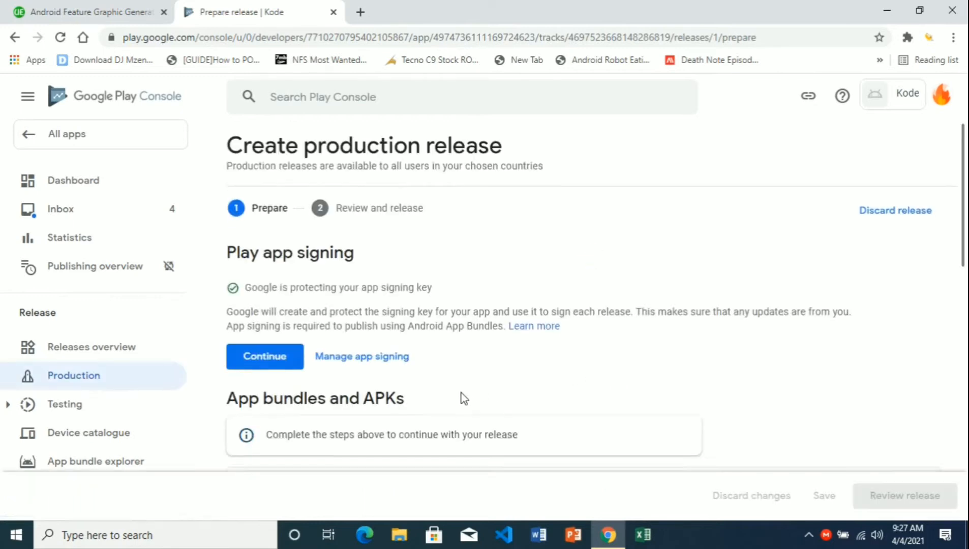
- Change the app signing preference to opt out of Play app signing and confirm
{"action": "left_click", "coordinate": [379, 371]}
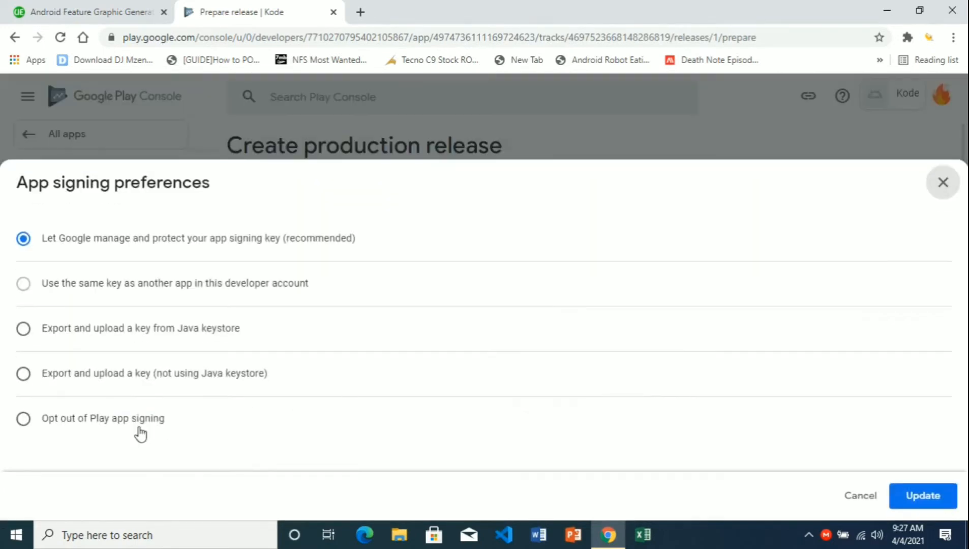
{"action": "left_click", "coordinate": [110, 420]}
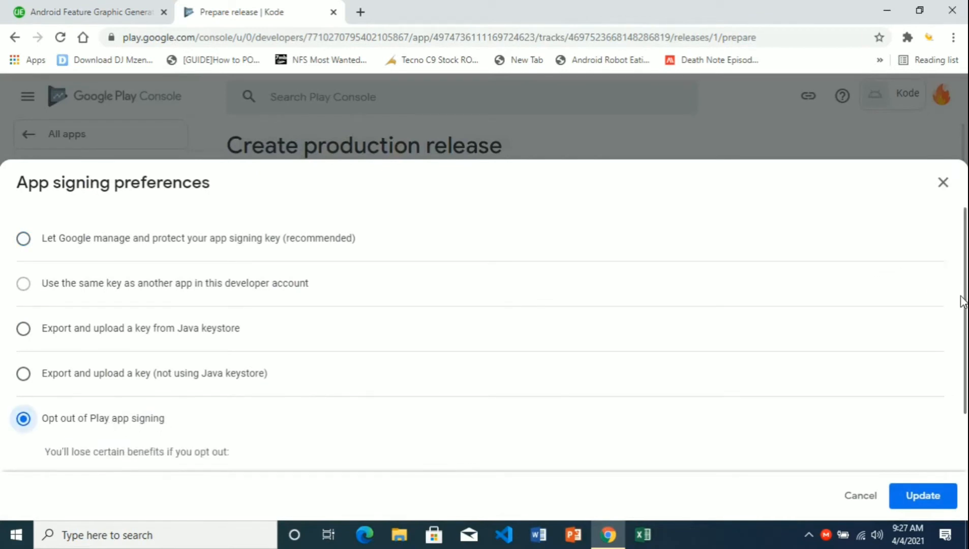
{"action": "scroll", "coordinate": [964, 301], "scroll_direction": "down", "scroll_amount": 2}
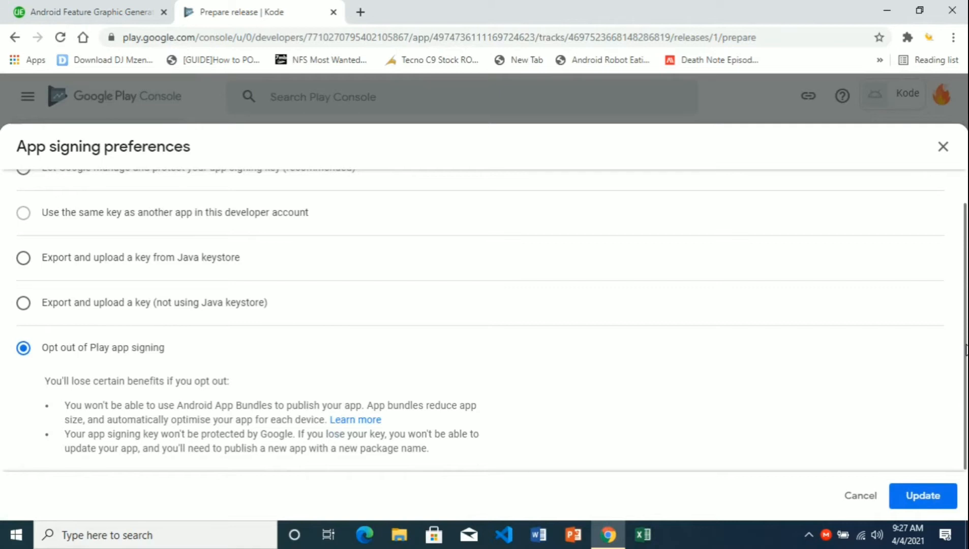
{"action": "left_click", "coordinate": [924, 495]}
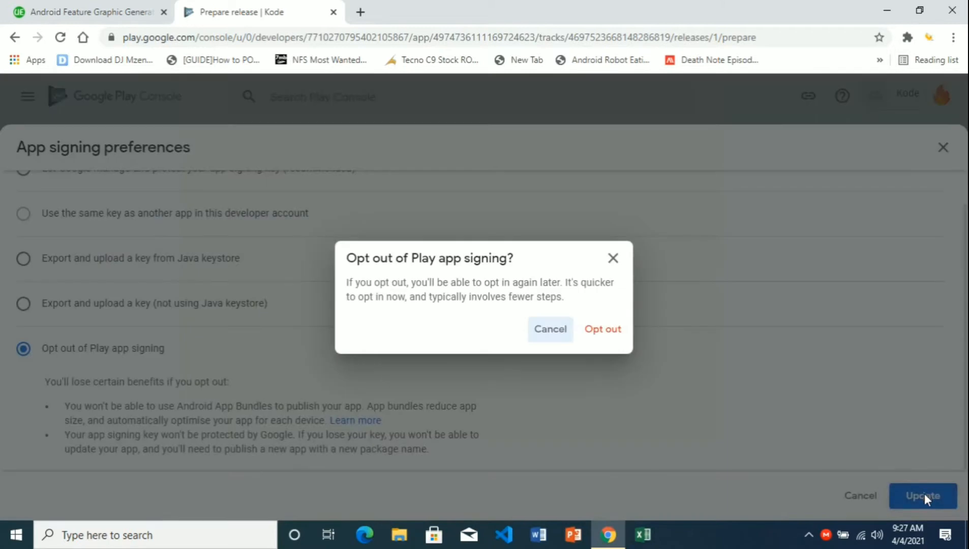
{"action": "left_click", "coordinate": [613, 331]}
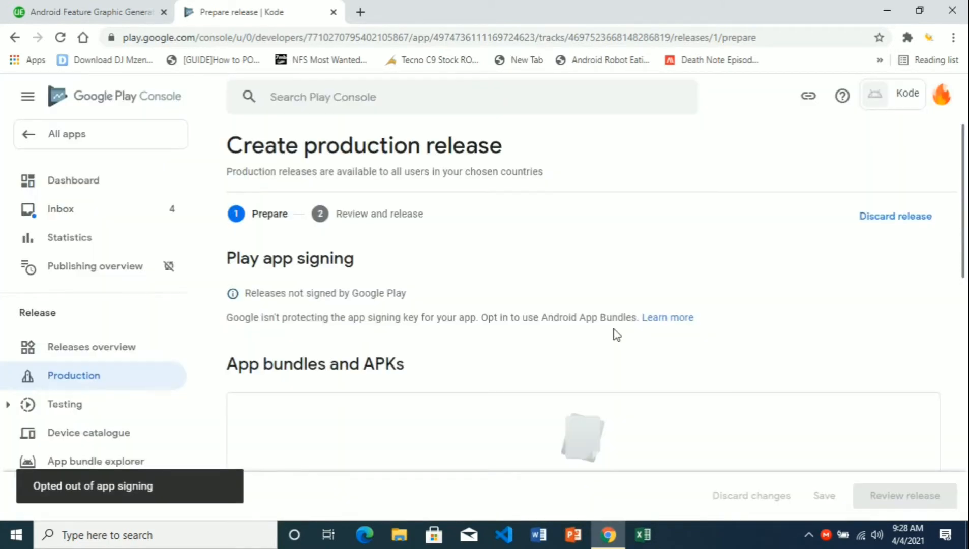
- Upload Kode_signed.apk to the production release and move to the Release name field
{"action": "left_click_drag", "start_coordinate": [964, 252], "coordinate": [964, 304]}
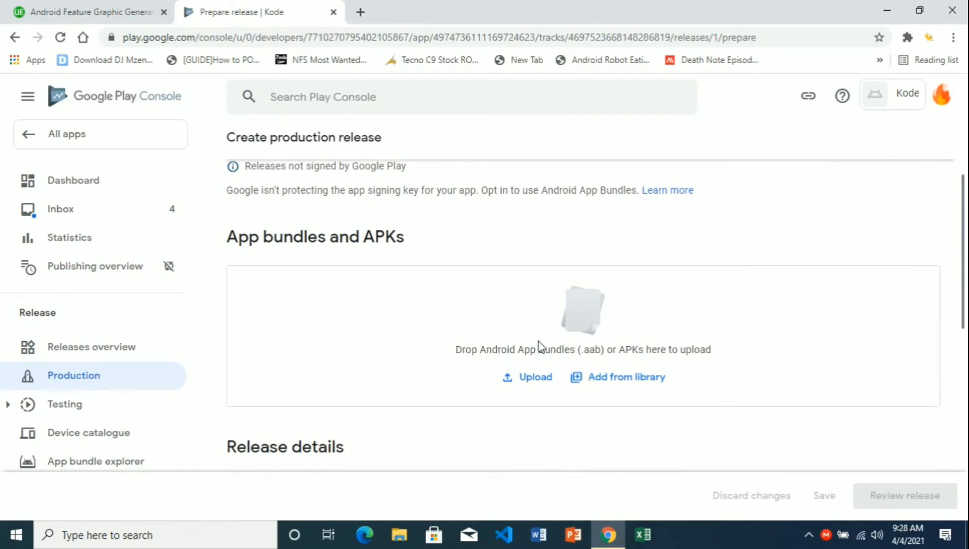
{"action": "left_click", "coordinate": [522, 378]}
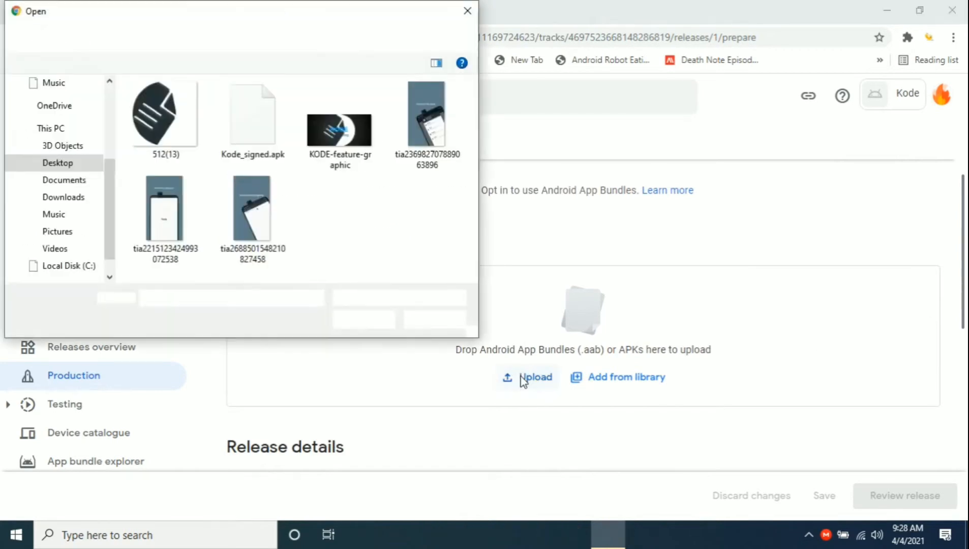
{"action": "left_click", "coordinate": [257, 132]}
{"action": "left_click", "coordinate": [382, 322]}
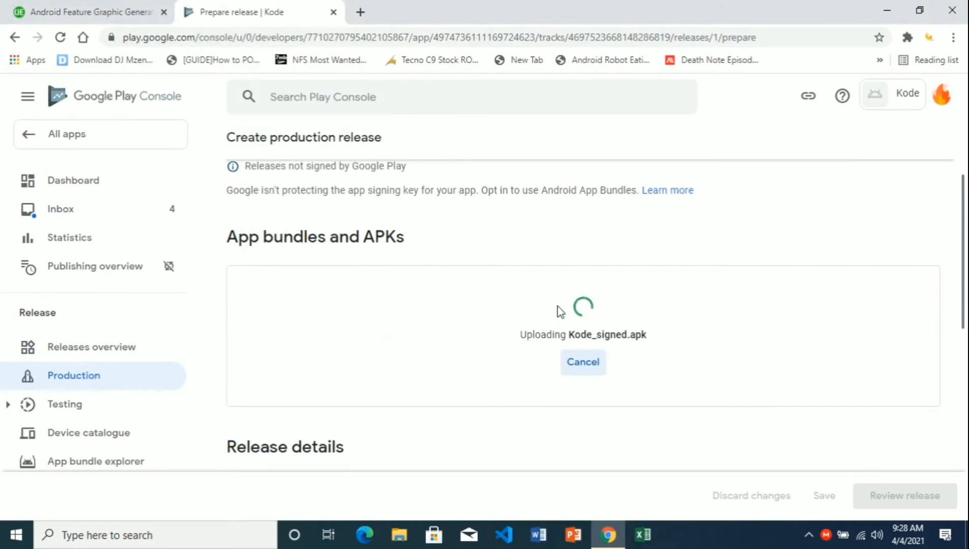
{"action": "scroll", "coordinate": [957, 231], "scroll_direction": "down", "scroll_amount": 3}
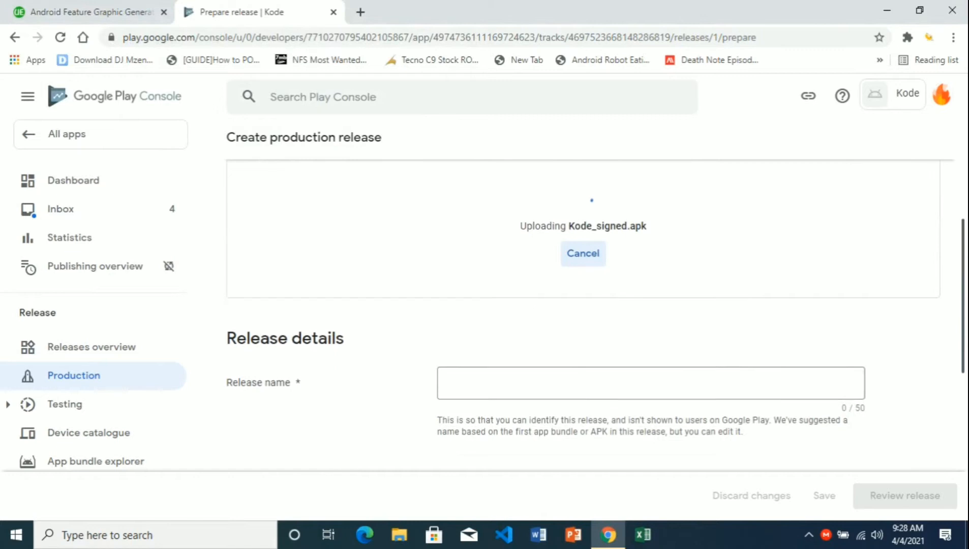
{"action": "left_click", "coordinate": [560, 344]}
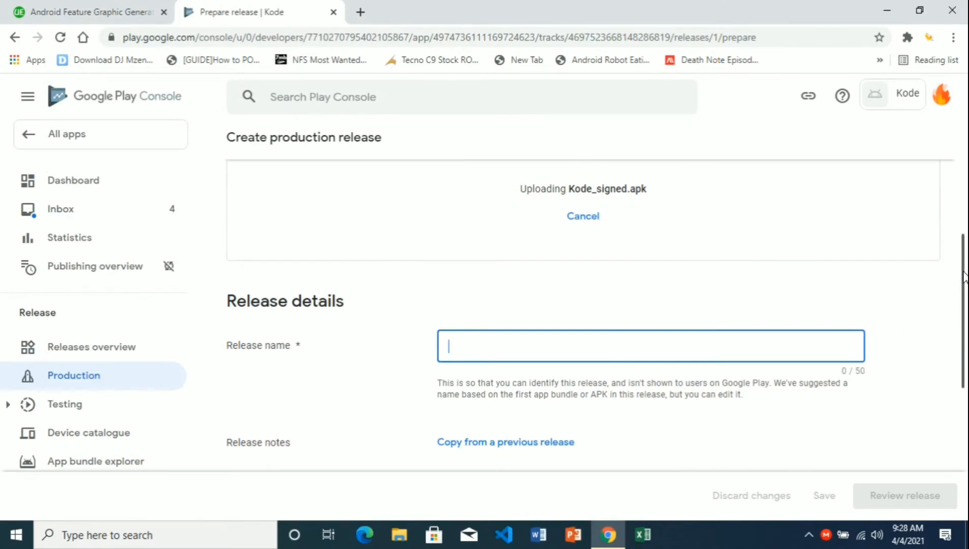
- Replace the placeholder release notes, name the release v1 and save the draft with Kode_signed.apk
{"action": "left_click_drag", "start_coordinate": [964, 277], "coordinate": [965, 339]}
{"action": "left_click_drag", "start_coordinate": [697, 359], "coordinate": [446, 359]}
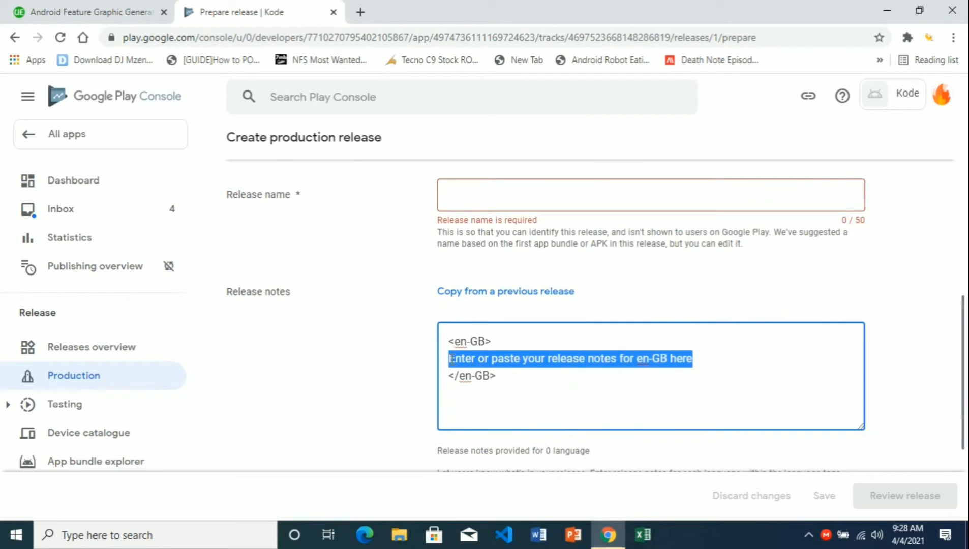
{"action": "key", "text": "BackSpace"}
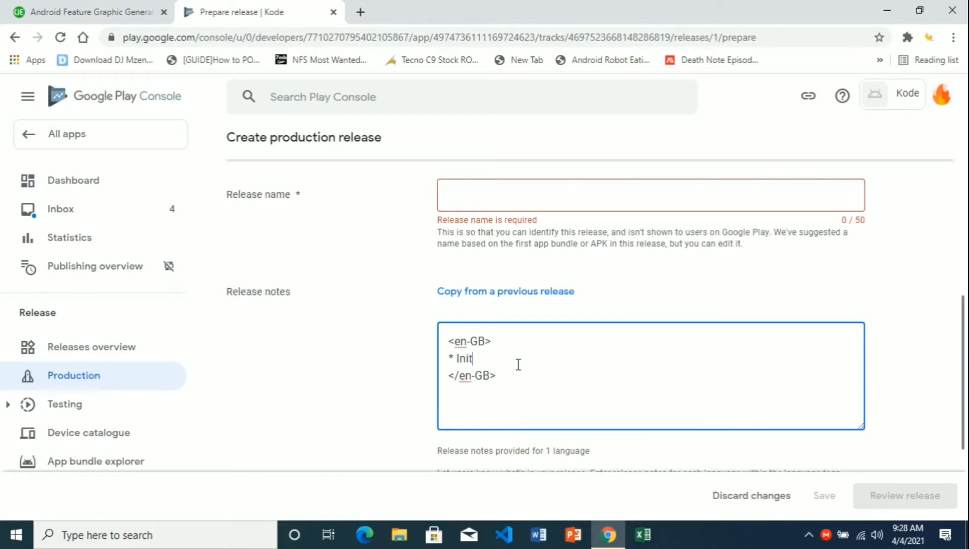
{"action": "type", "text": "al release"}
{"action": "left_click_drag", "start_coordinate": [964, 364], "coordinate": [964, 295]}
{"action": "left_click_drag", "start_coordinate": [963, 295], "coordinate": [955, 272]}
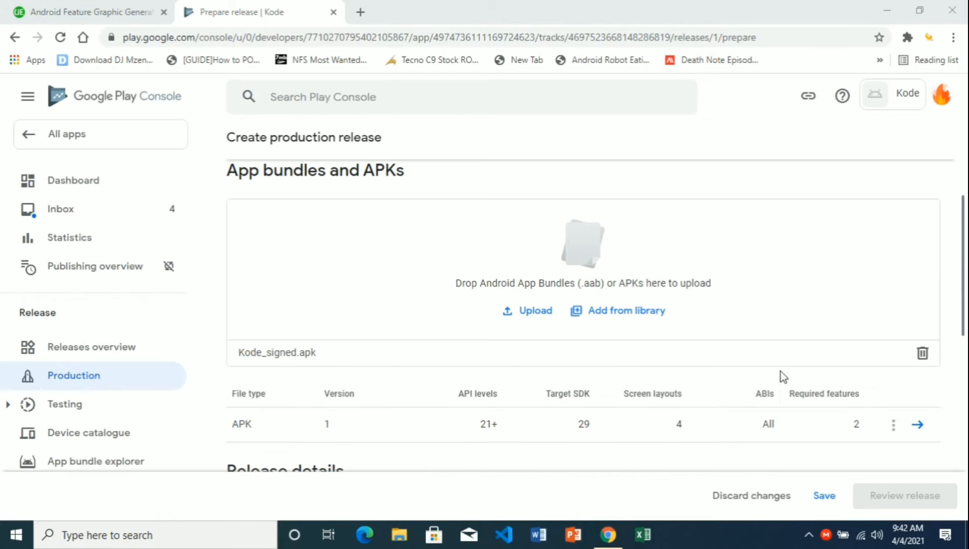
{"action": "mouse_move", "coordinate": [962, 269]}
{"action": "left_mouse_down"}
{"action": "mouse_move", "coordinate": [962, 305]}
{"action": "mouse_move", "coordinate": [963, 278]}
{"action": "left_mouse_up"}
{"action": "scroll", "coordinate": [357, 253], "scroll_direction": "down", "scroll_amount": 3}
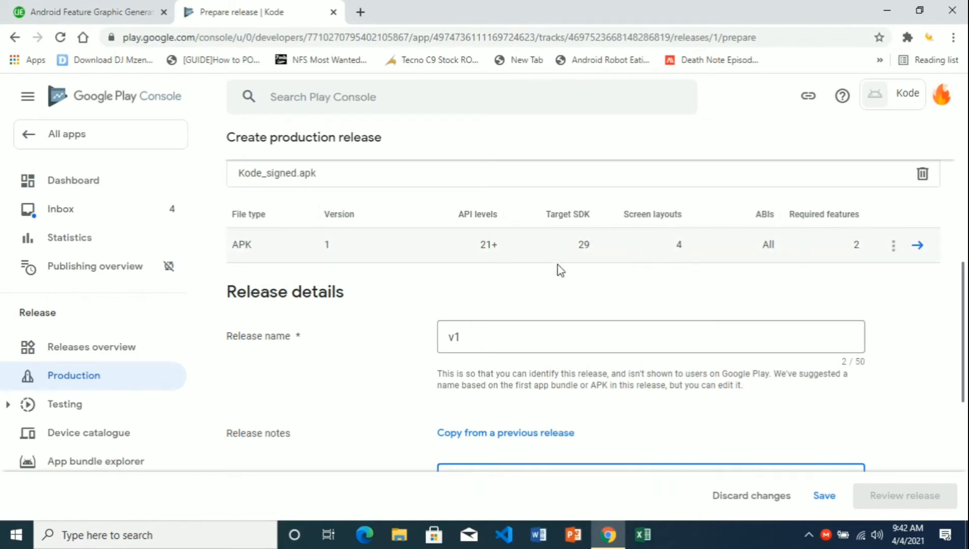
{"action": "left_click", "coordinate": [823, 497]}
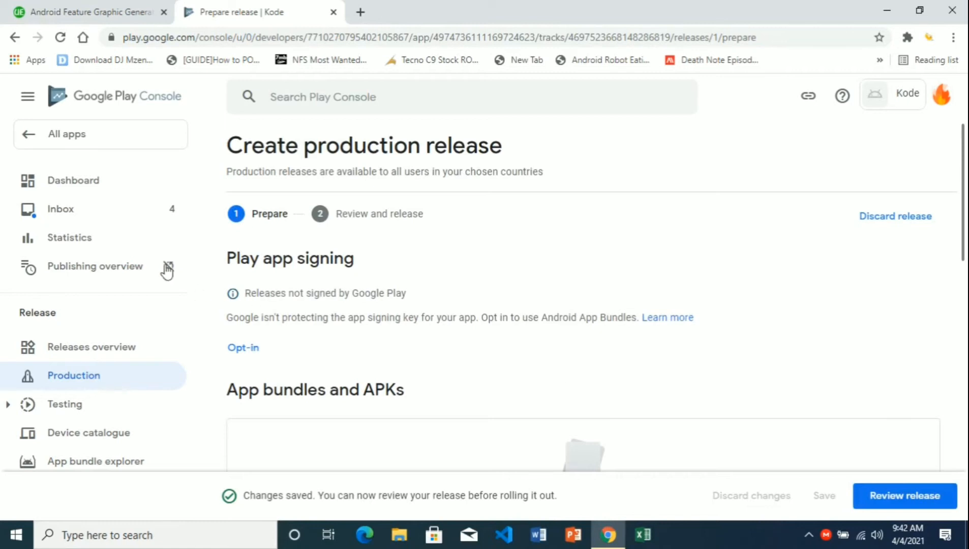
- From the app dashboard, start the content rating questionnaire
{"action": "left_click", "coordinate": [93, 188]}
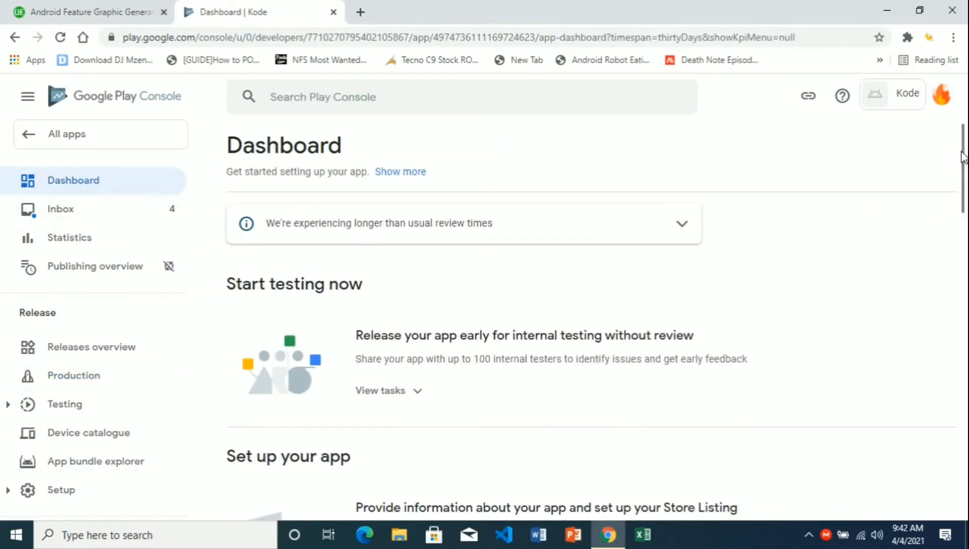
{"action": "left_click_drag", "start_coordinate": [962, 155], "coordinate": [962, 241]}
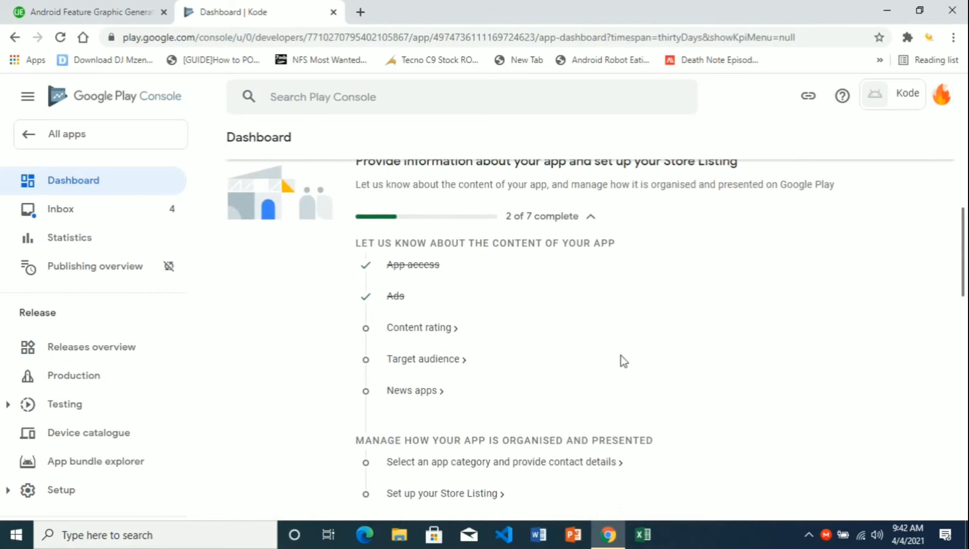
{"action": "left_click", "coordinate": [456, 330]}
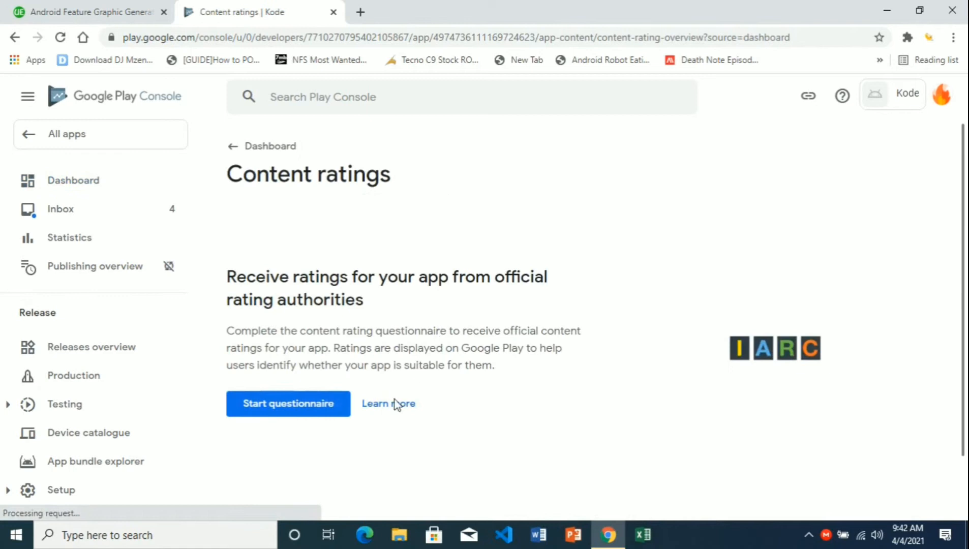
{"action": "left_click", "coordinate": [337, 403]}
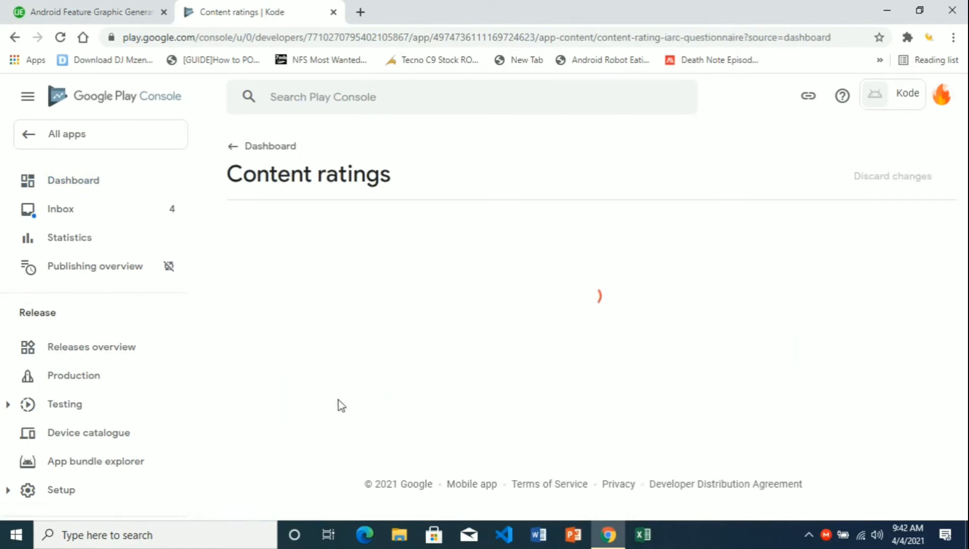
- Enter the contact e-mail and choose the Utility, Productivity, Communication or Other category
{"action": "left_click", "coordinate": [488, 309]}
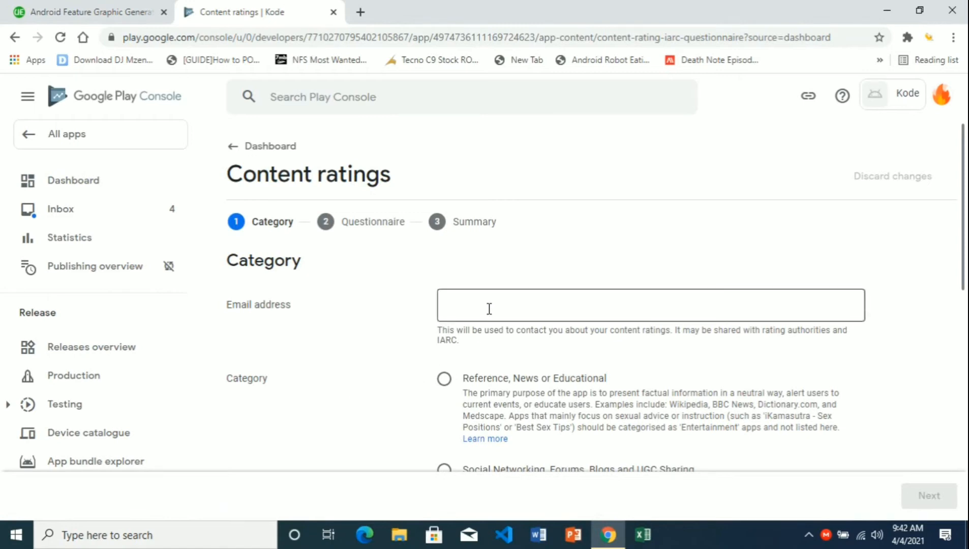
{"action": "type", "text": "mi"}
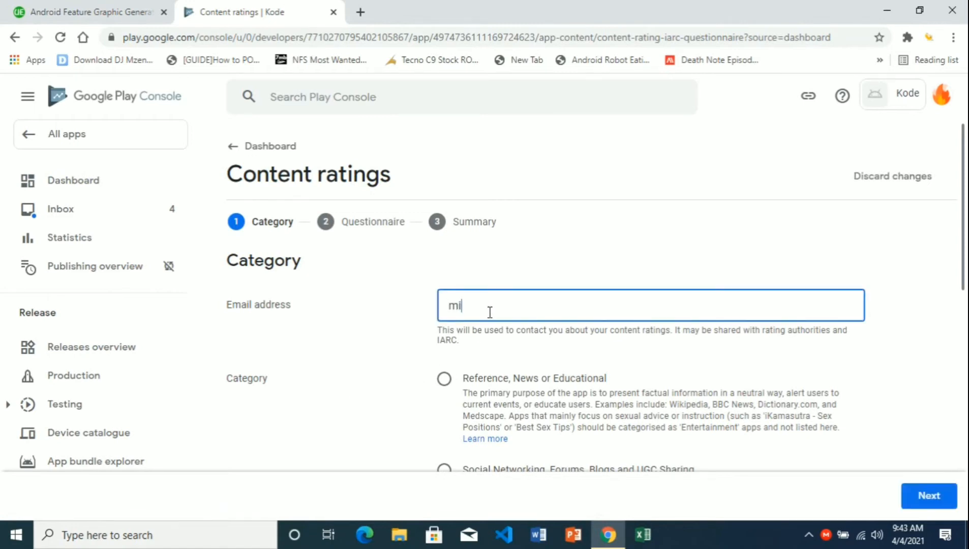
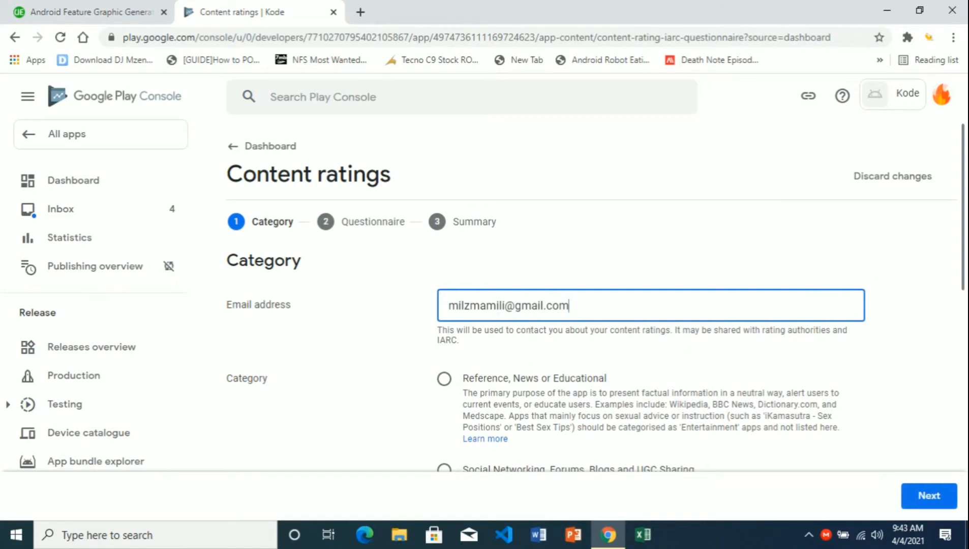
{"action": "scroll", "coordinate": [880, 270], "scroll_direction": "down", "scroll_amount": 3}
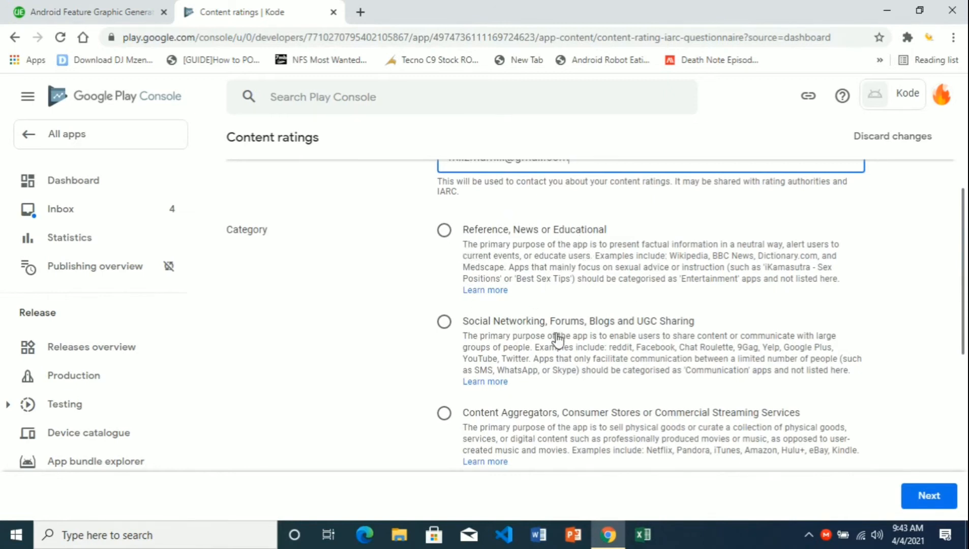
{"action": "scroll", "coordinate": [493, 437], "scroll_direction": "down", "scroll_amount": 3}
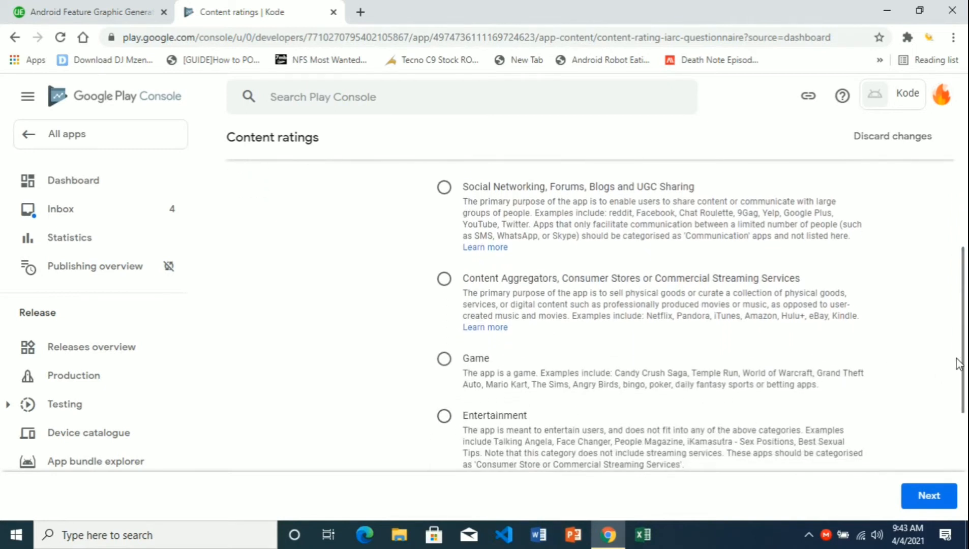
{"action": "scroll", "coordinate": [958, 363], "scroll_direction": "down", "scroll_amount": 2}
{"action": "left_click", "coordinate": [457, 399]}
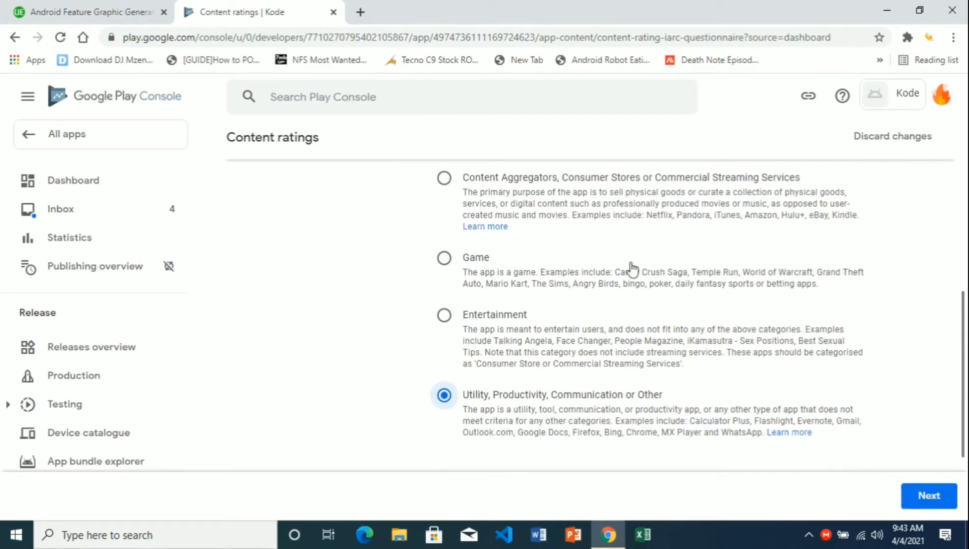
{"action": "scroll", "coordinate": [966, 257], "scroll_direction": "up", "scroll_amount": 5}
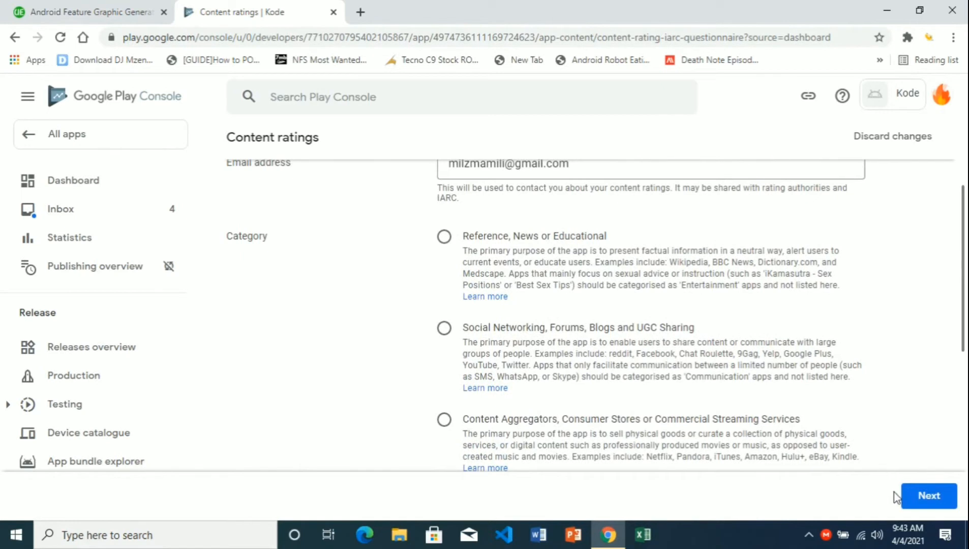
{"action": "left_click", "coordinate": [925, 497]}
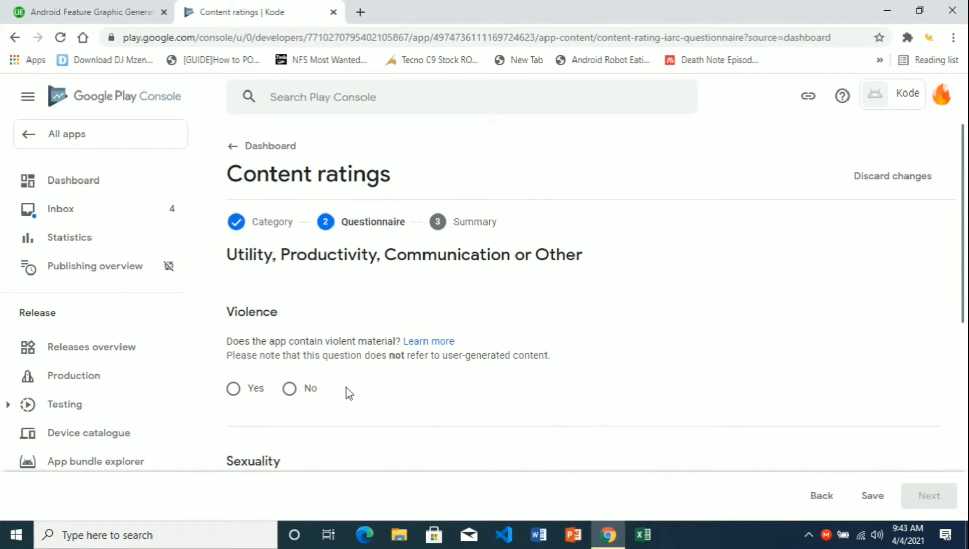
- Answer No to violence, sexuality, language, controlled substance and age-restricted promotion questions
{"action": "left_click", "coordinate": [291, 390]}
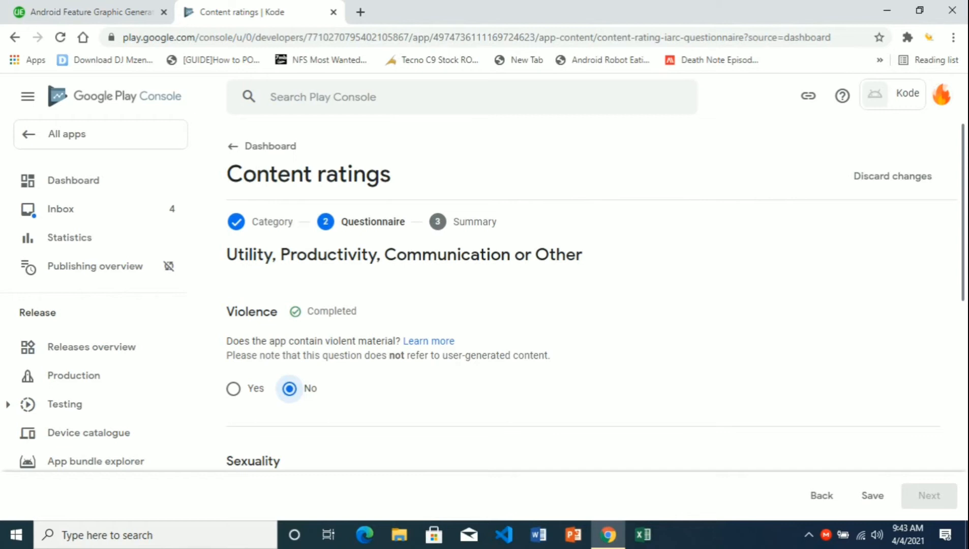
{"action": "scroll", "coordinate": [309, 378], "scroll_direction": "down", "scroll_amount": 4}
{"action": "left_click", "coordinate": [299, 355]}
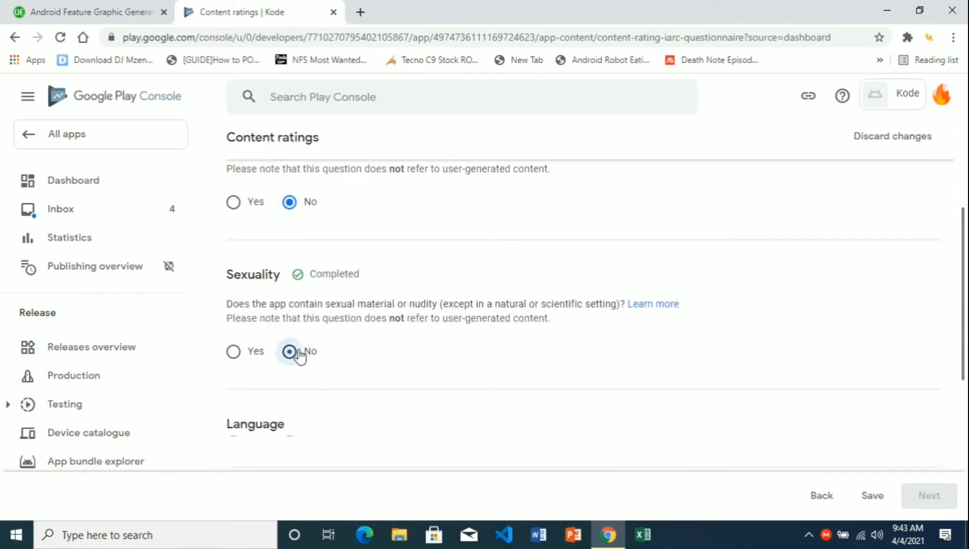
{"action": "scroll", "coordinate": [305, 365], "scroll_direction": "down", "scroll_amount": 3}
{"action": "left_click", "coordinate": [289, 375]}
{"action": "scroll", "coordinate": [964, 357], "scroll_direction": "down", "scroll_amount": 3}
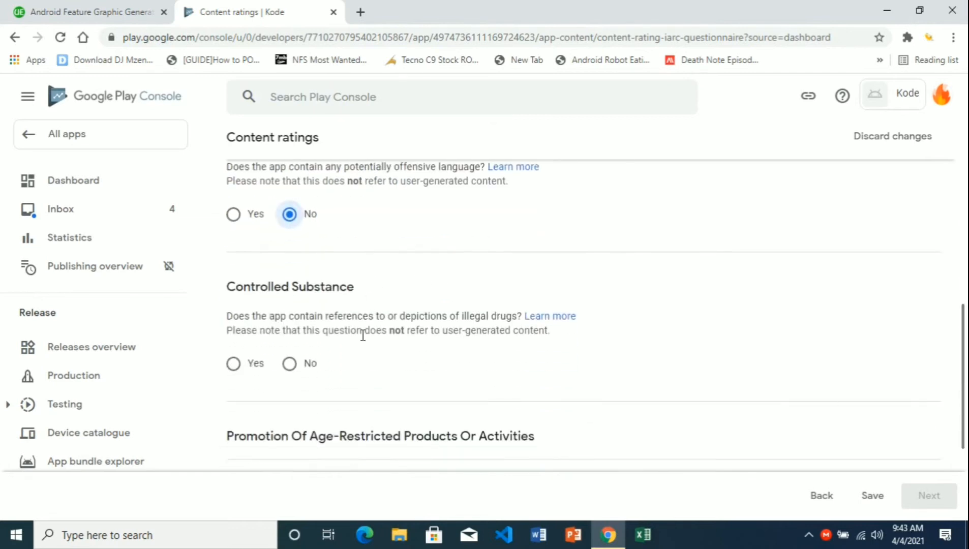
{"action": "left_click", "coordinate": [300, 369]}
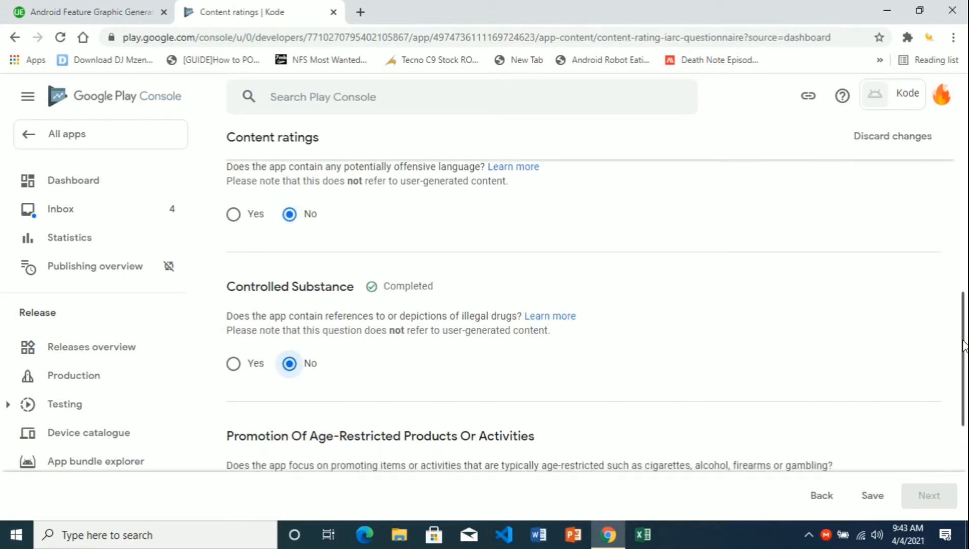
{"action": "scroll", "coordinate": [962, 354], "scroll_direction": "down", "scroll_amount": 3}
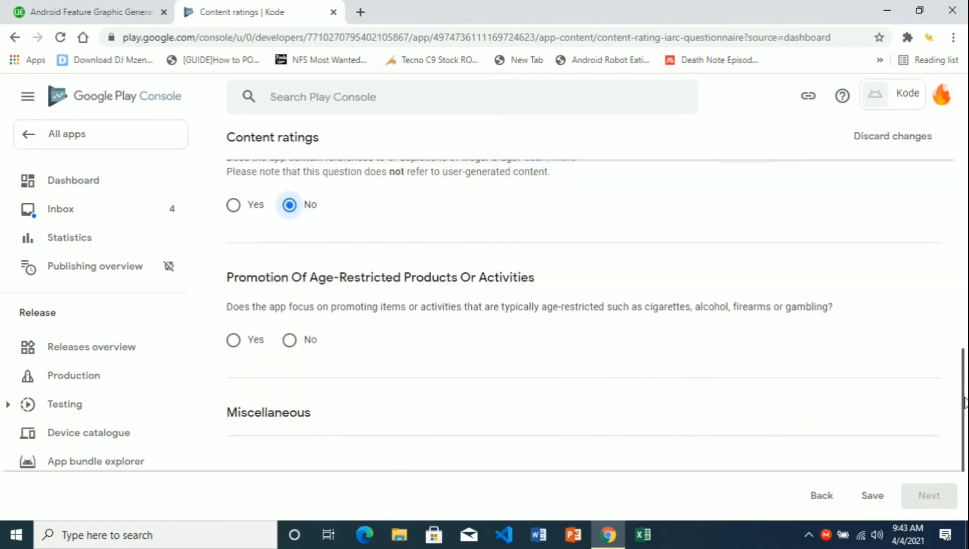
{"action": "left_click", "coordinate": [304, 345]}
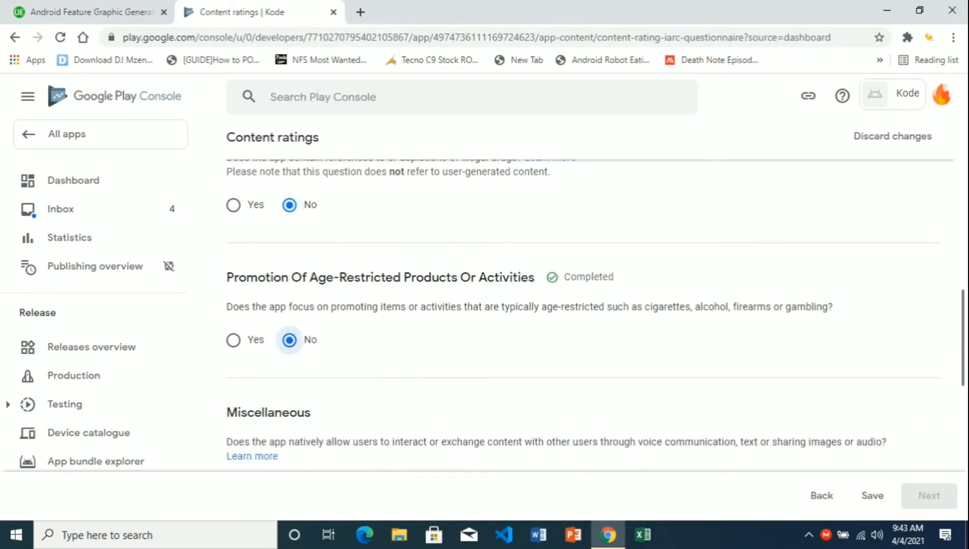
{"action": "scroll", "coordinate": [964, 349], "scroll_direction": "down", "scroll_amount": 2}
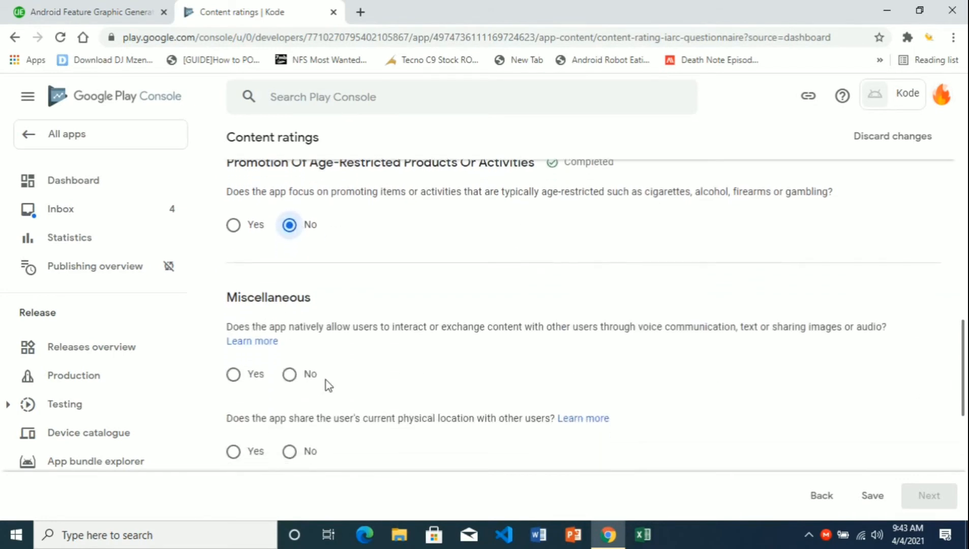
- Answer No to user interaction, location, digital goods, Nazi symbols and web browser, then save
{"action": "left_click", "coordinate": [294, 381]}
{"action": "left_click", "coordinate": [291, 452]}
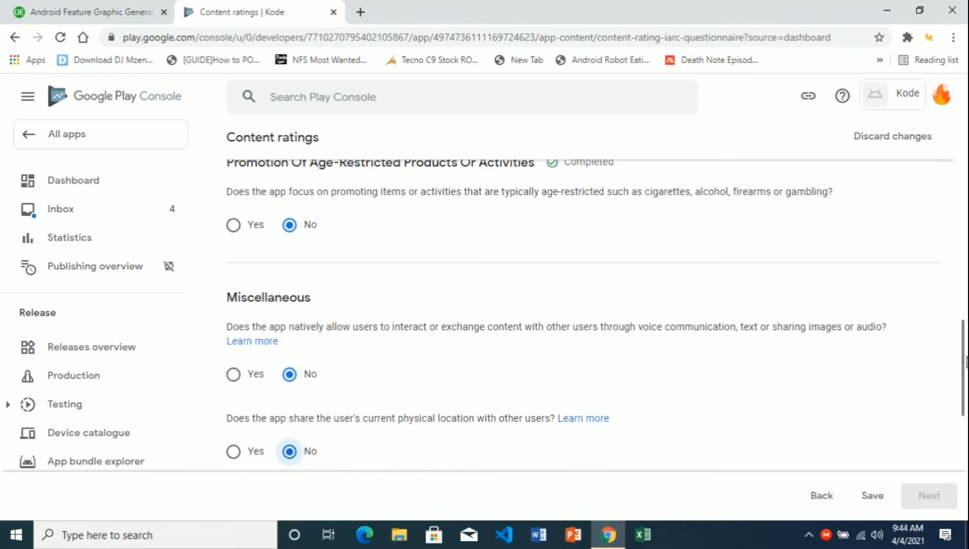
{"action": "scroll", "coordinate": [964, 361], "scroll_direction": "down", "scroll_amount": 5}
{"action": "left_click", "coordinate": [303, 268]}
{"action": "left_click", "coordinate": [299, 345]}
{"action": "left_click", "coordinate": [309, 424]}
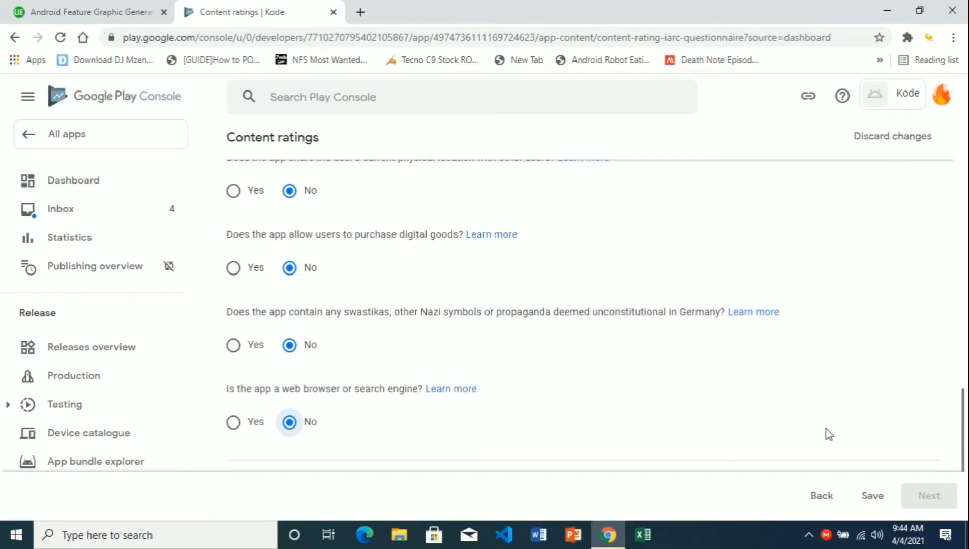
{"action": "scroll", "coordinate": [962, 437], "scroll_direction": "down", "scroll_amount": 3}
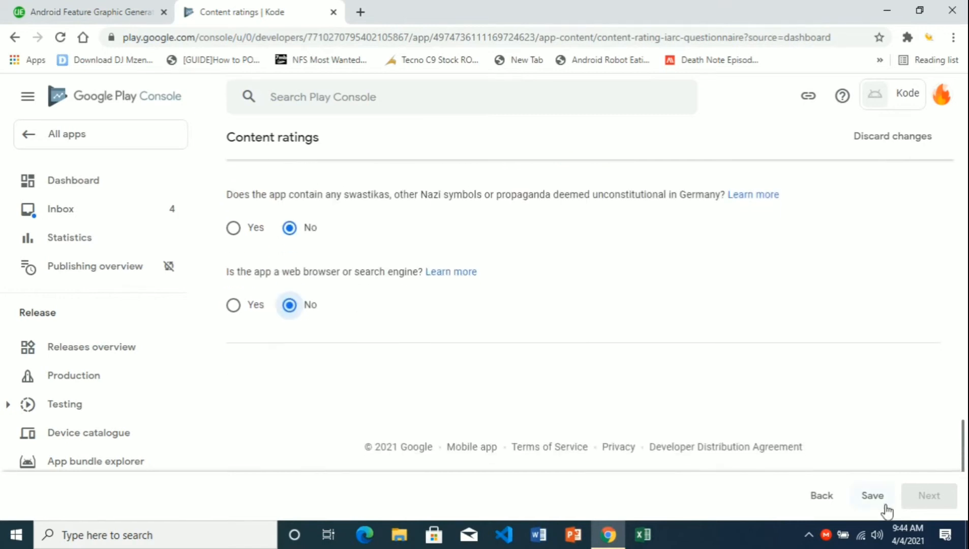
{"action": "left_click", "coordinate": [872, 496]}
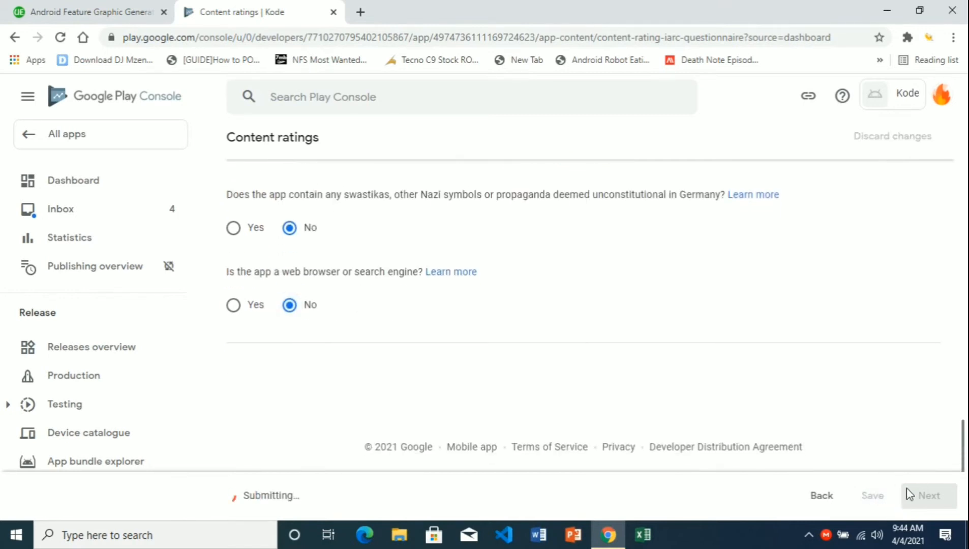
{"action": "left_click", "coordinate": [924, 501]}
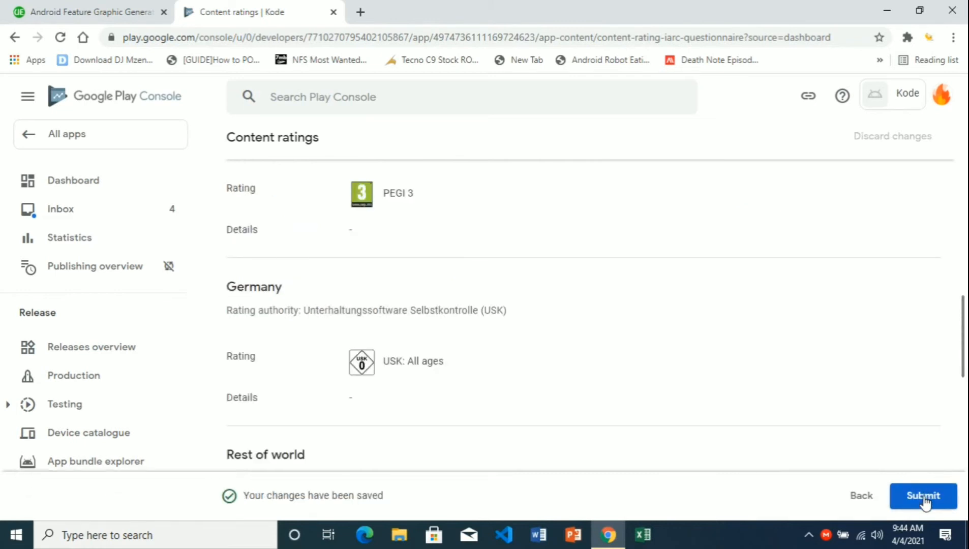
- Submit the questionnaire with PEGI 3 and USK All ages ratings and return to the dashboard
{"action": "scroll", "coordinate": [962, 335], "scroll_direction": "up", "scroll_amount": 1}
{"action": "left_click_drag", "start_coordinate": [962, 335], "coordinate": [961, 433]}
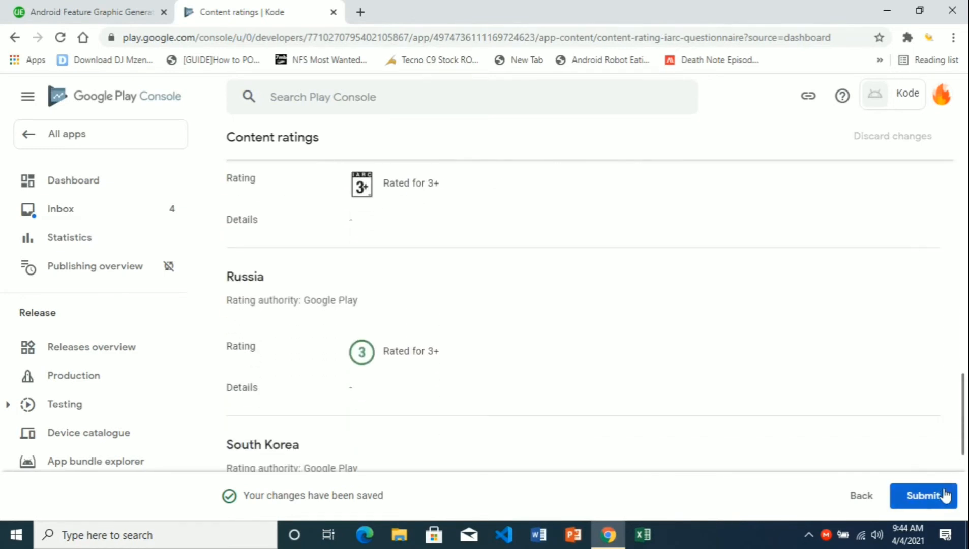
{"action": "left_click", "coordinate": [944, 496]}
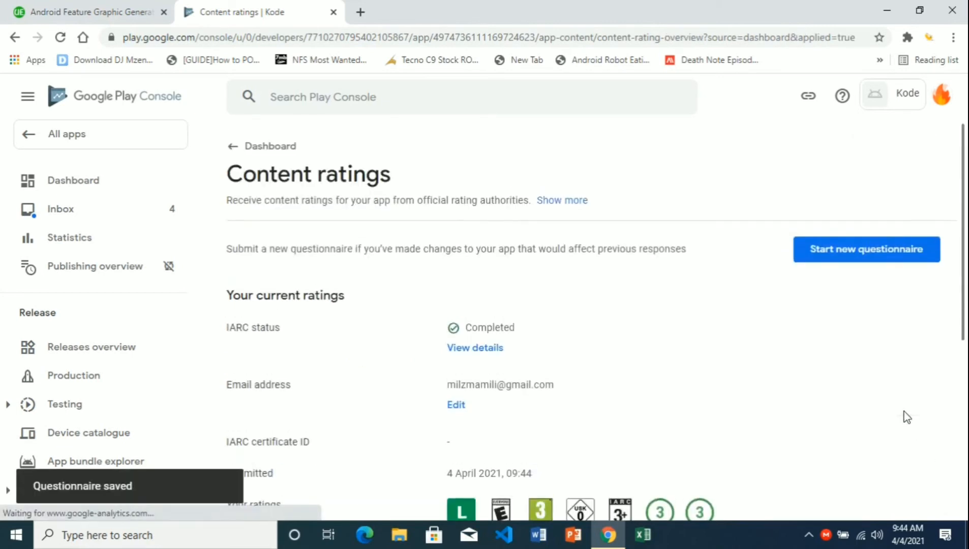
{"action": "left_click", "coordinate": [231, 150]}
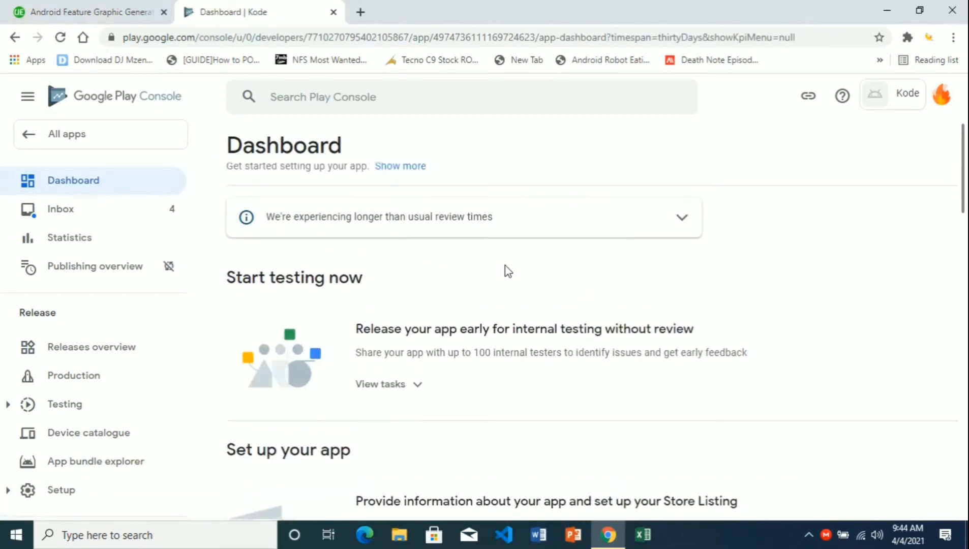
- Open the Target audience and content task from the dashboard setup checklist
{"action": "scroll", "coordinate": [483, 331], "scroll_direction": "down", "scroll_amount": 5}
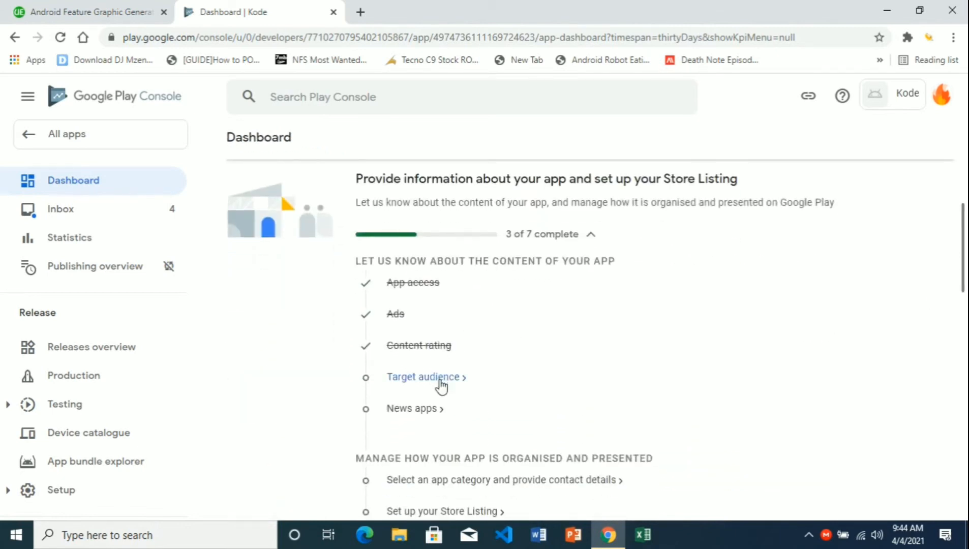
{"action": "left_click", "coordinate": [441, 380]}
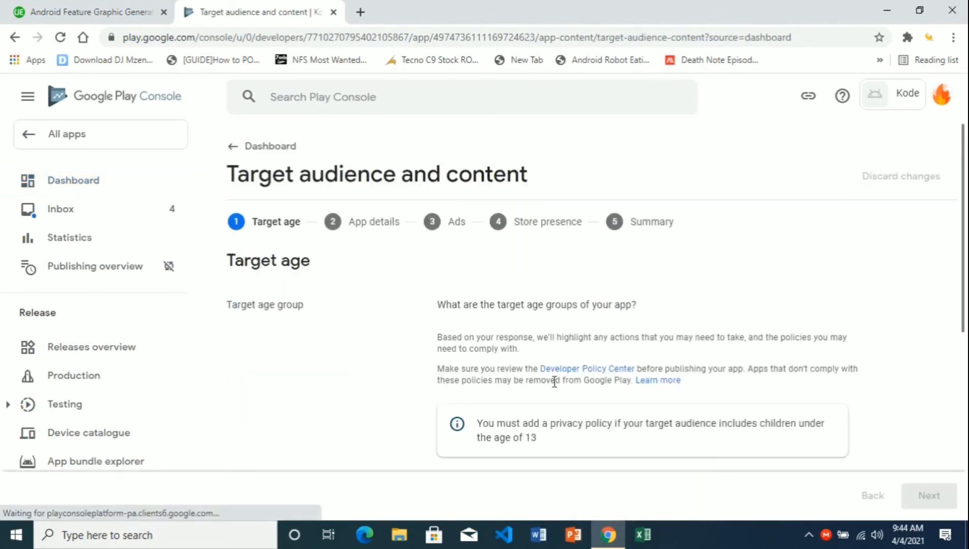
- Select the 13-15, 16-17 and 18 and over target age groups
{"action": "left_click_drag", "start_coordinate": [964, 239], "coordinate": [964, 346]}
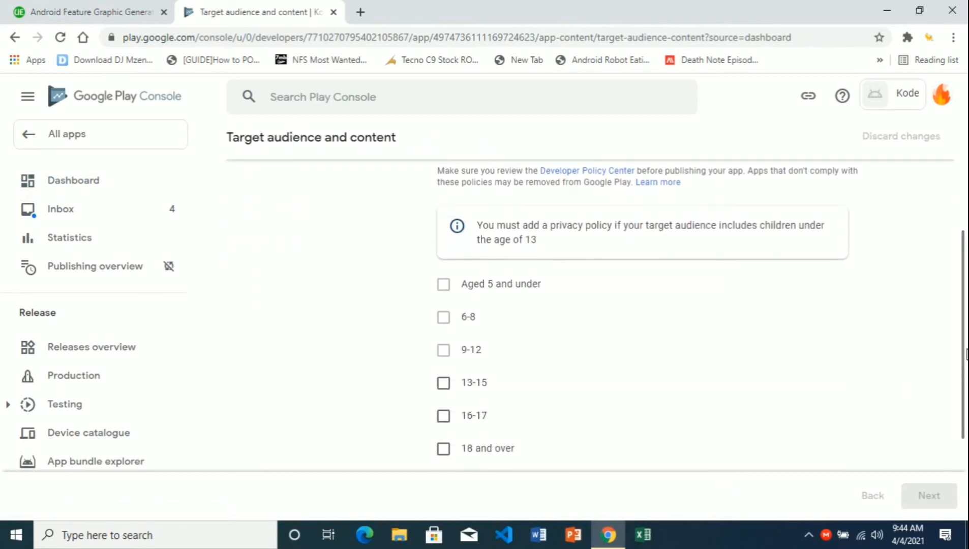
{"action": "scroll", "coordinate": [745, 408], "scroll_direction": "down", "scroll_amount": 1}
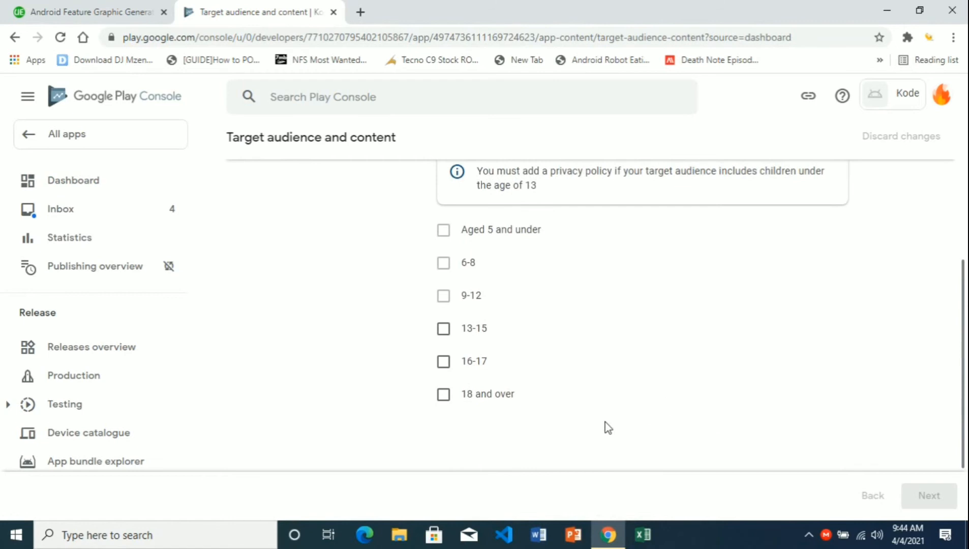
{"action": "left_click", "coordinate": [455, 399]}
{"action": "left_click", "coordinate": [452, 364]}
{"action": "left_click", "coordinate": [454, 325]}
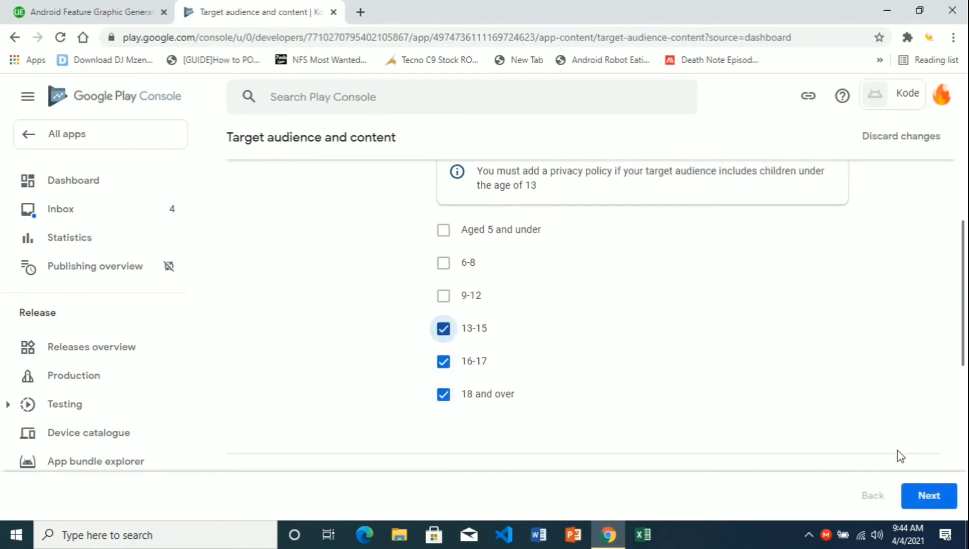
{"action": "left_click", "coordinate": [926, 499]}
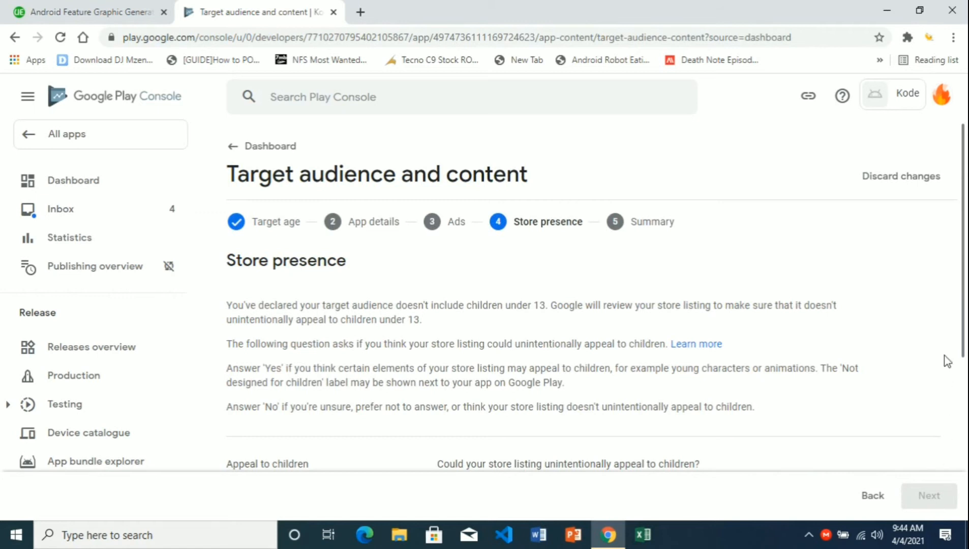
- Answer Yes to appealing to children, save the target audience answers and return to the dashboard
{"action": "scroll", "coordinate": [869, 409], "scroll_direction": "down", "scroll_amount": 3}
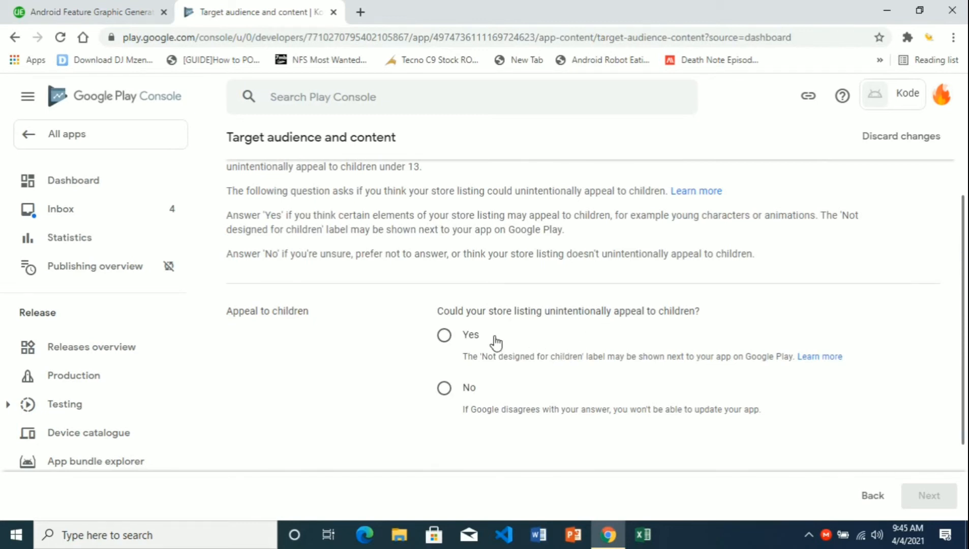
{"action": "left_click", "coordinate": [444, 335]}
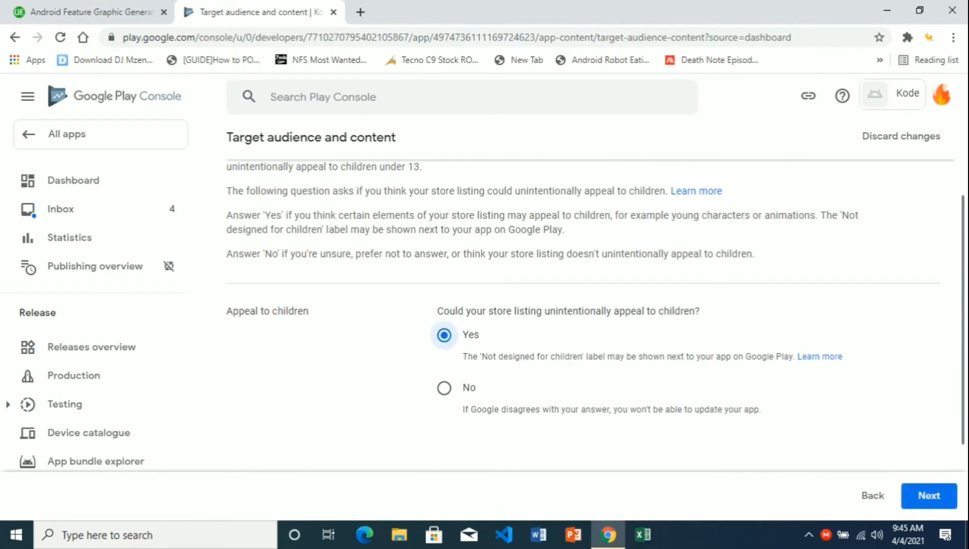
{"action": "scroll", "coordinate": [866, 499], "scroll_direction": "down", "scroll_amount": 1}
{"action": "left_click", "coordinate": [905, 499]}
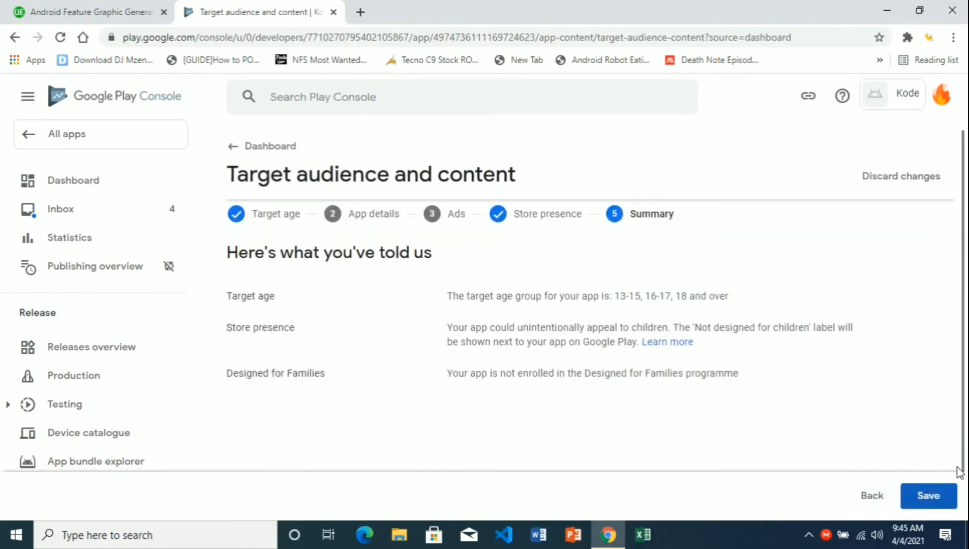
{"action": "left_click", "coordinate": [934, 502]}
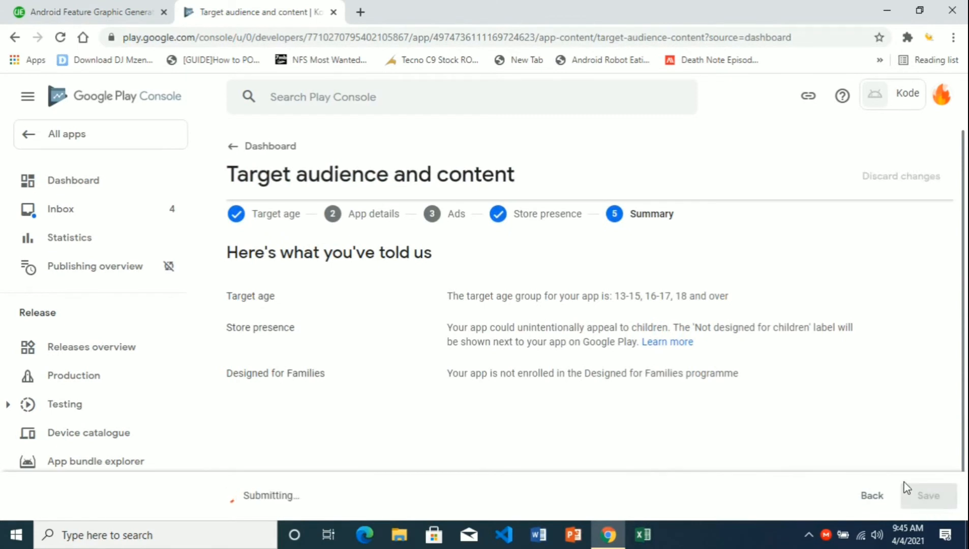
{"action": "left_click", "coordinate": [233, 152]}
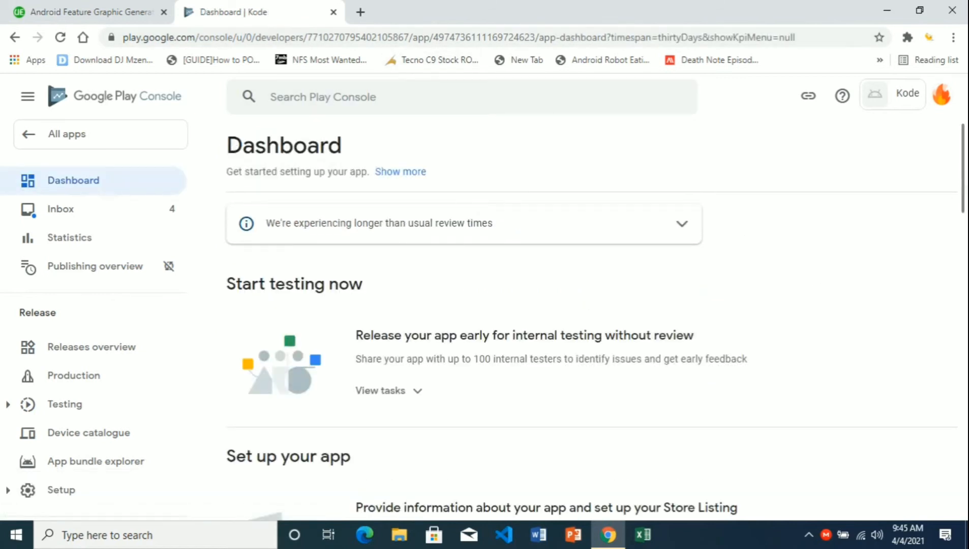
- Save the News apps declaration as No and go back to the Dashboard
{"action": "scroll", "coordinate": [965, 190], "scroll_direction": "down", "scroll_amount": 7}
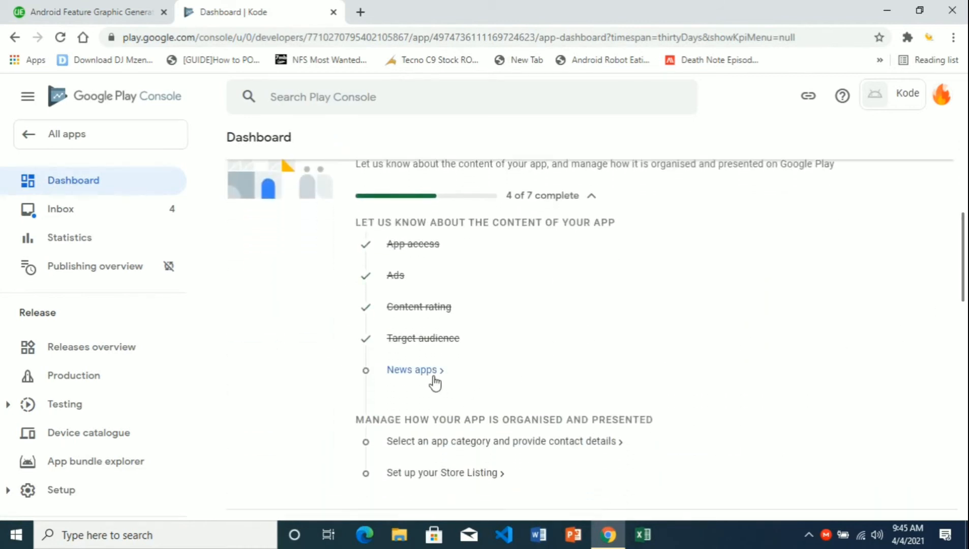
{"action": "left_click", "coordinate": [433, 376]}
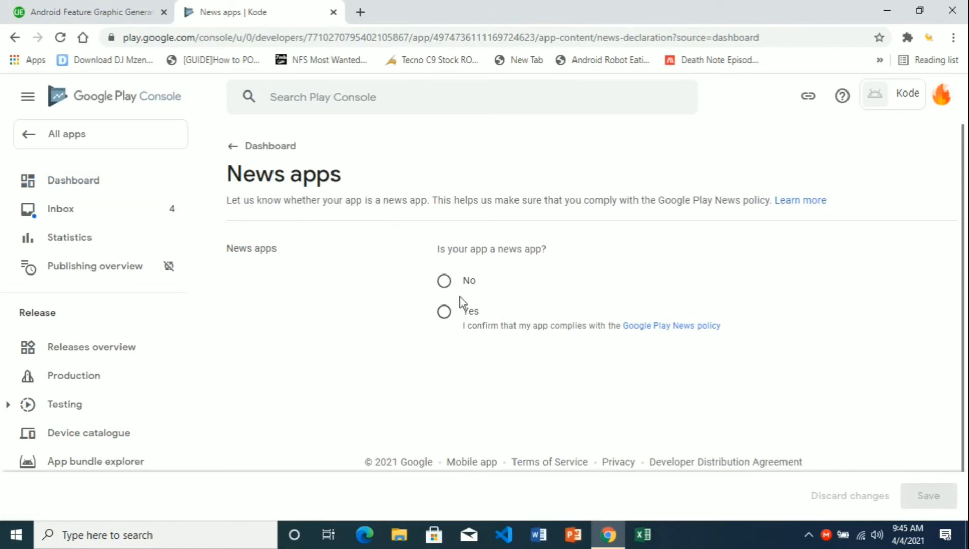
{"action": "left_click", "coordinate": [446, 281]}
{"action": "left_click", "coordinate": [930, 494]}
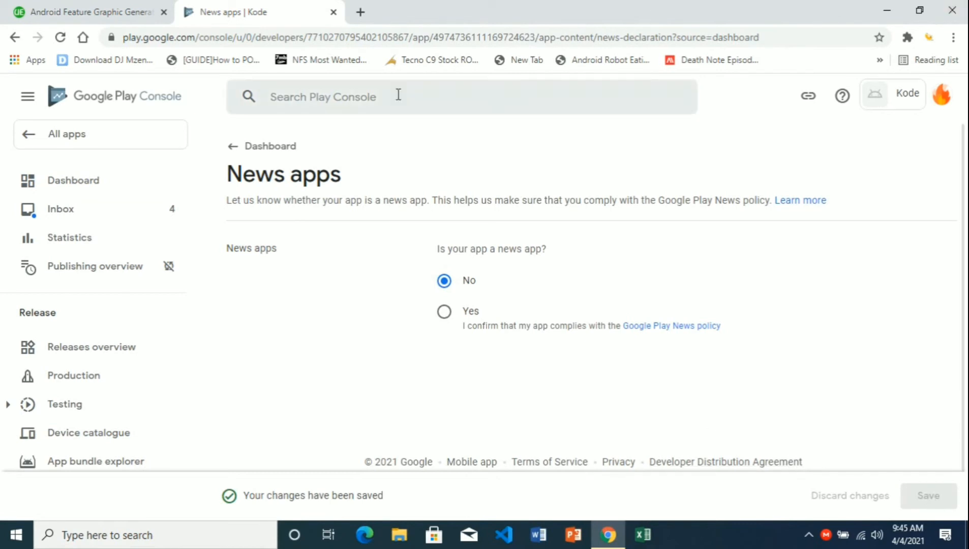
{"action": "left_click", "coordinate": [249, 147]}
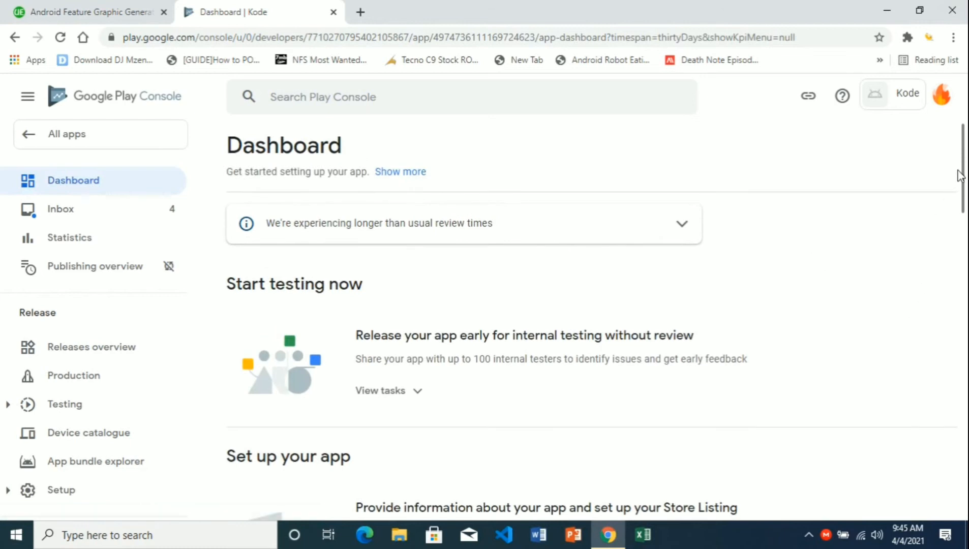
- Choose Productivity from the Category dropdown in Kode's store settings
{"action": "left_click_drag", "start_coordinate": [963, 178], "coordinate": [966, 298]}
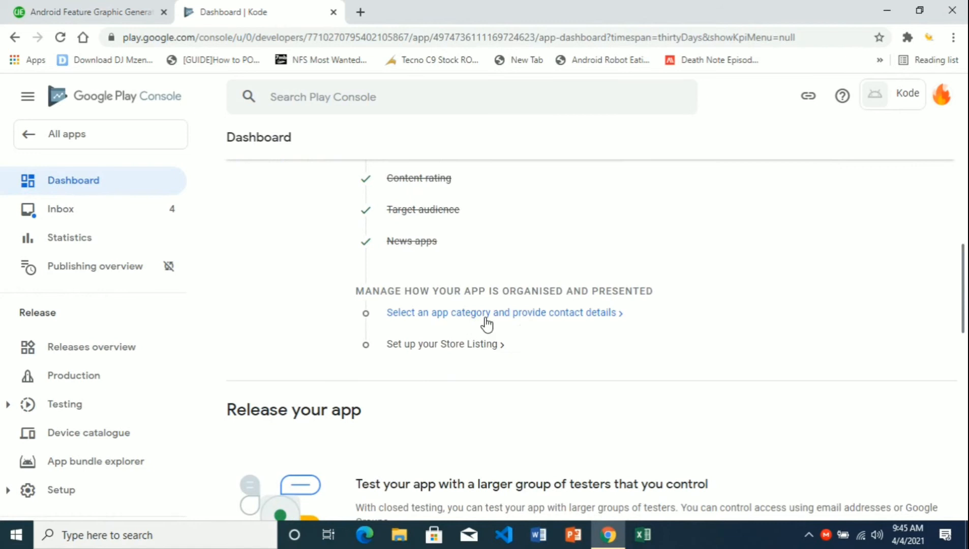
{"action": "left_click", "coordinate": [527, 324]}
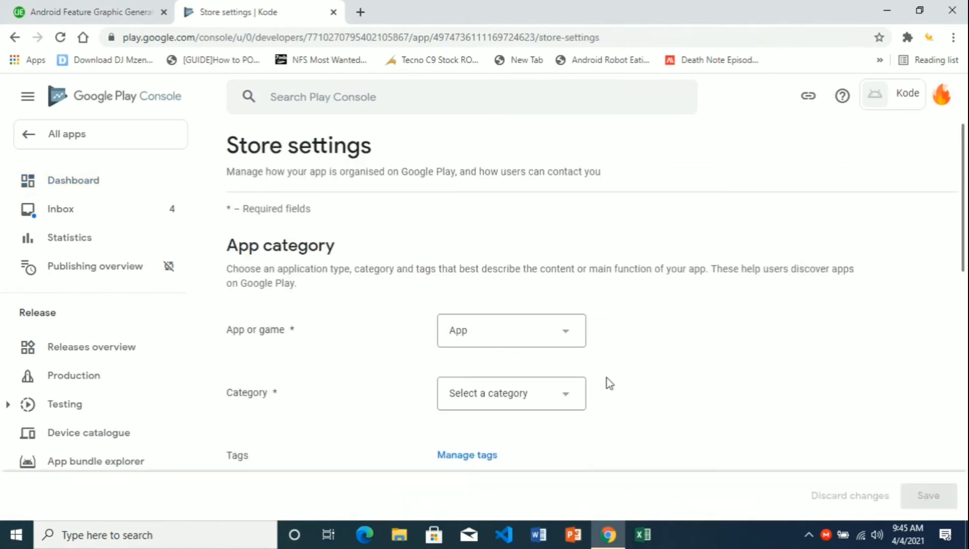
{"action": "left_click", "coordinate": [571, 399]}
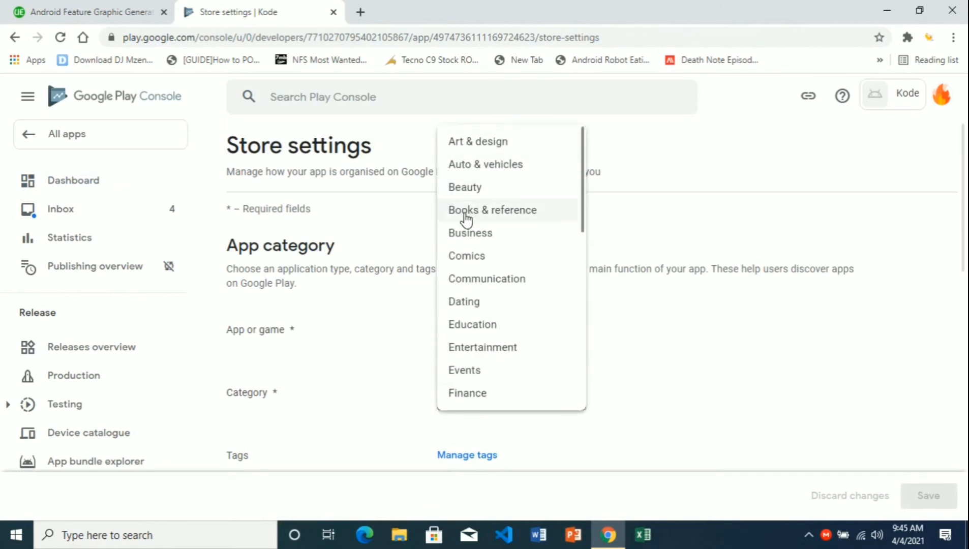
{"action": "left_click_drag", "start_coordinate": [583, 202], "coordinate": [582, 376]}
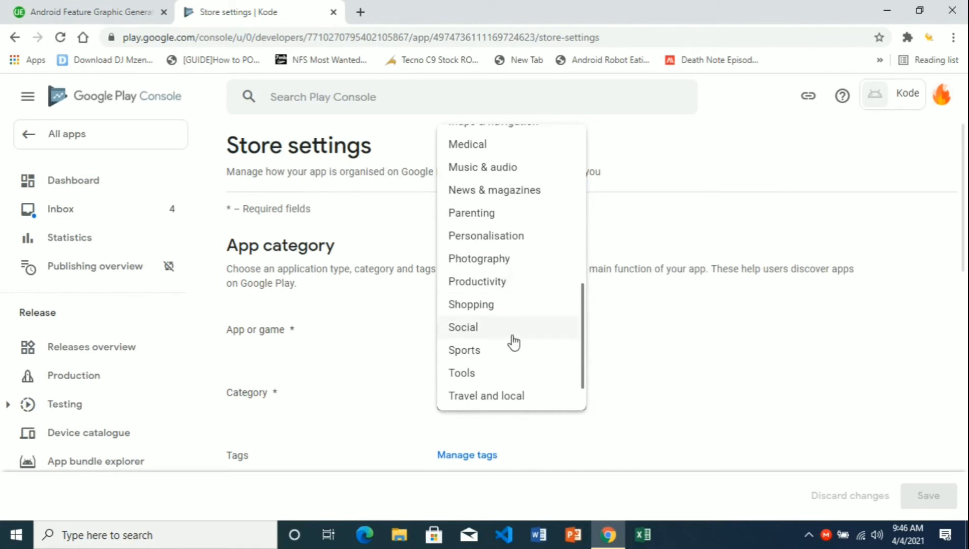
{"action": "left_click_drag", "start_coordinate": [582, 352], "coordinate": [584, 367]}
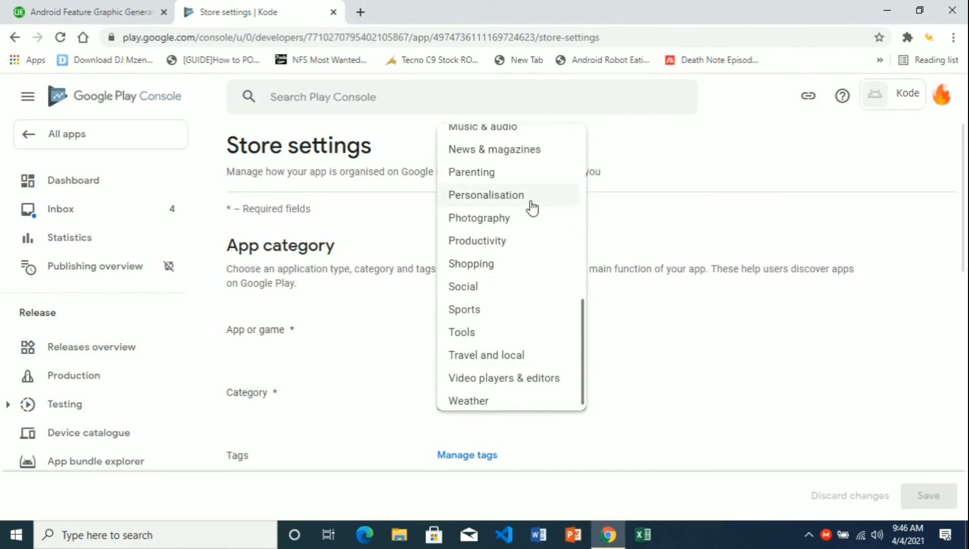
{"action": "left_click", "coordinate": [511, 249]}
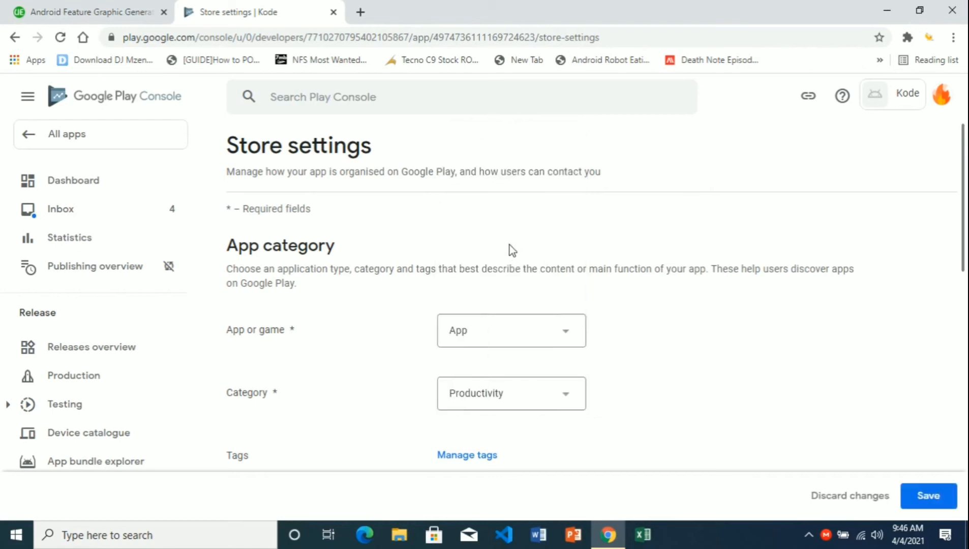
{"action": "left_click_drag", "start_coordinate": [962, 239], "coordinate": [964, 295]}
{"action": "scroll", "coordinate": [679, 378], "scroll_direction": "down", "scroll_amount": 3}
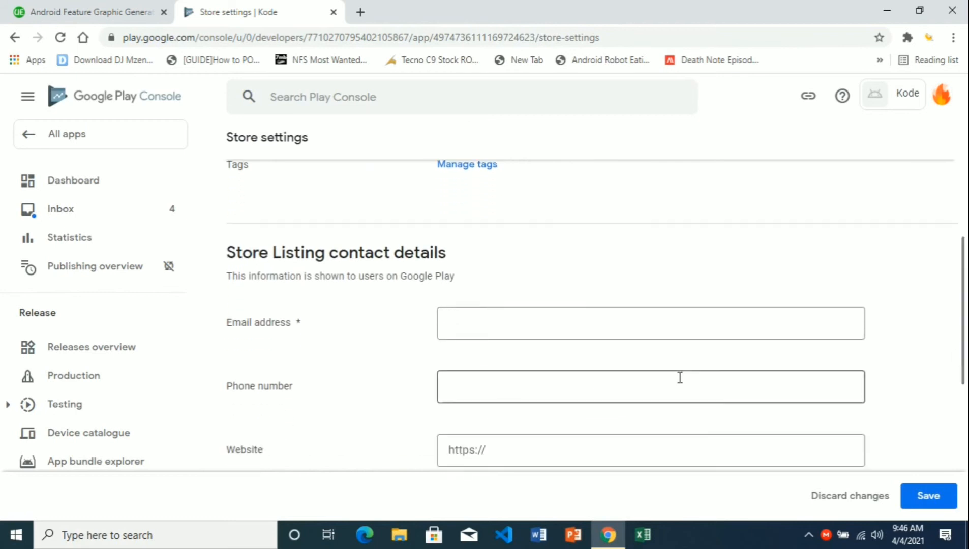
- Fill in the contact e-mail field, save the store settings and go back to Kode's Dashboard
{"action": "left_click", "coordinate": [489, 324]}
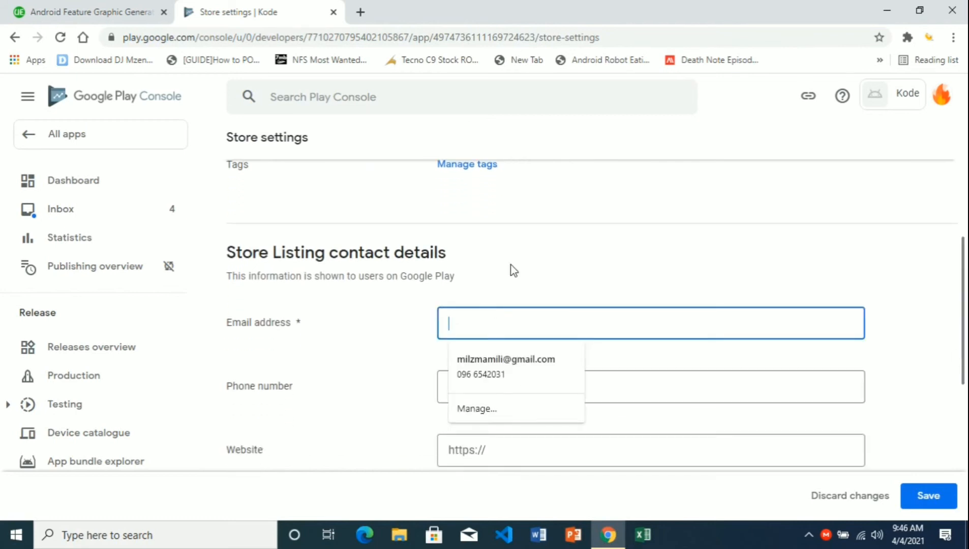
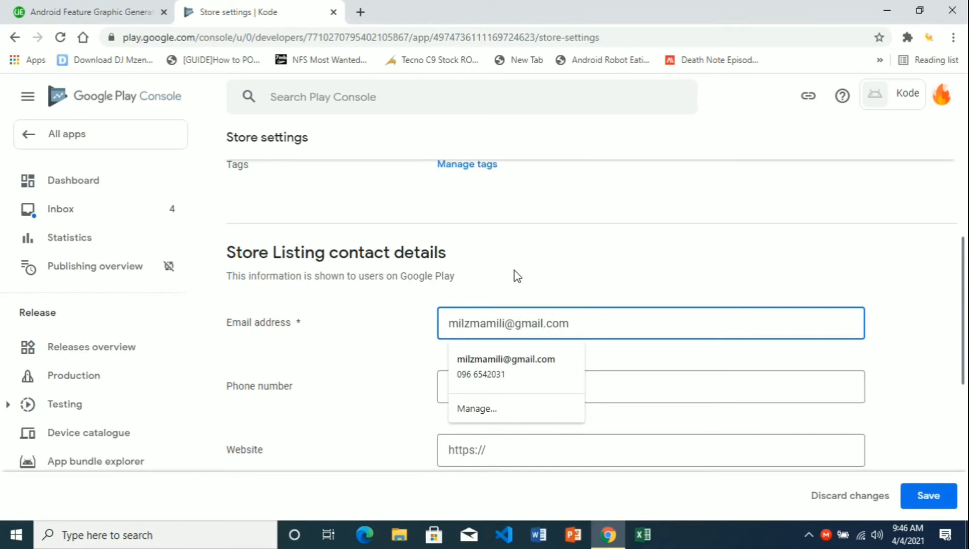
{"action": "left_click", "coordinate": [604, 394]}
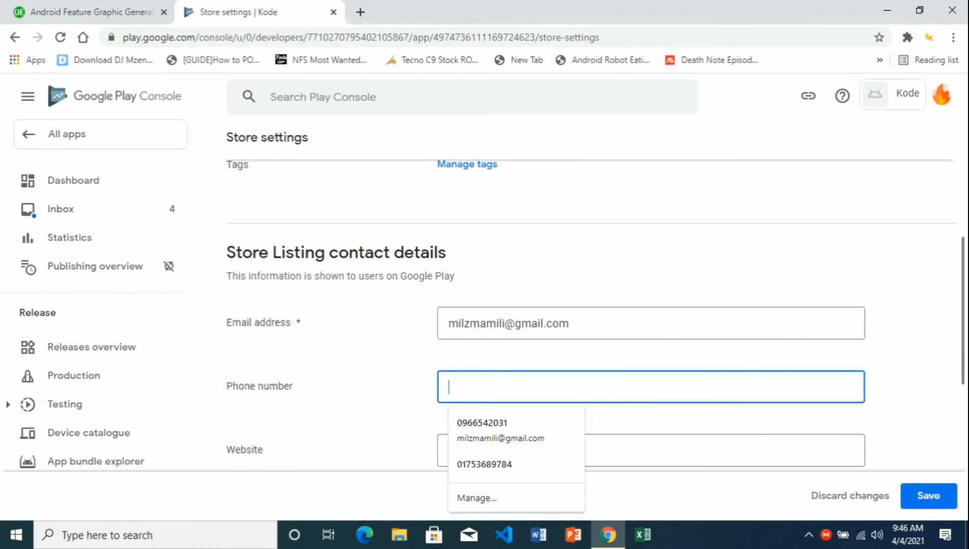
{"action": "left_click_drag", "start_coordinate": [966, 355], "coordinate": [966, 480]}
{"action": "left_click", "coordinate": [928, 495]}
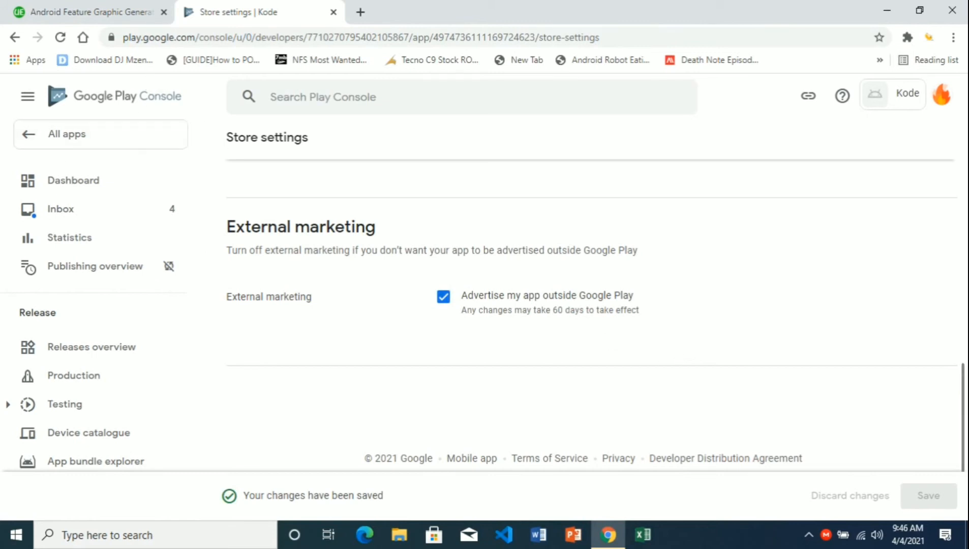
{"action": "left_click_drag", "start_coordinate": [962, 394], "coordinate": [962, 130]}
{"action": "left_click", "coordinate": [113, 189]}
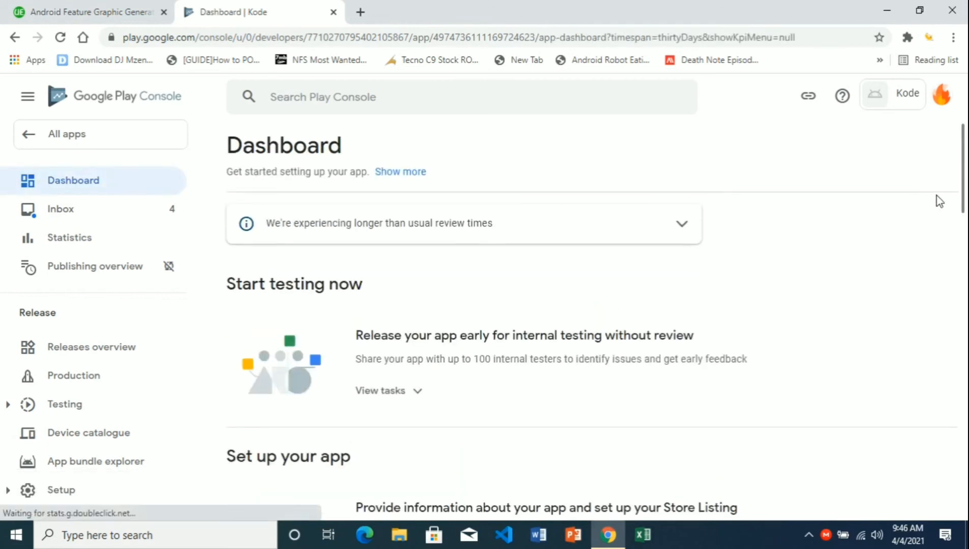
- Open the store listing setup and enter the short description 'Code editor'
{"action": "left_click_drag", "start_coordinate": [962, 186], "coordinate": [962, 301]}
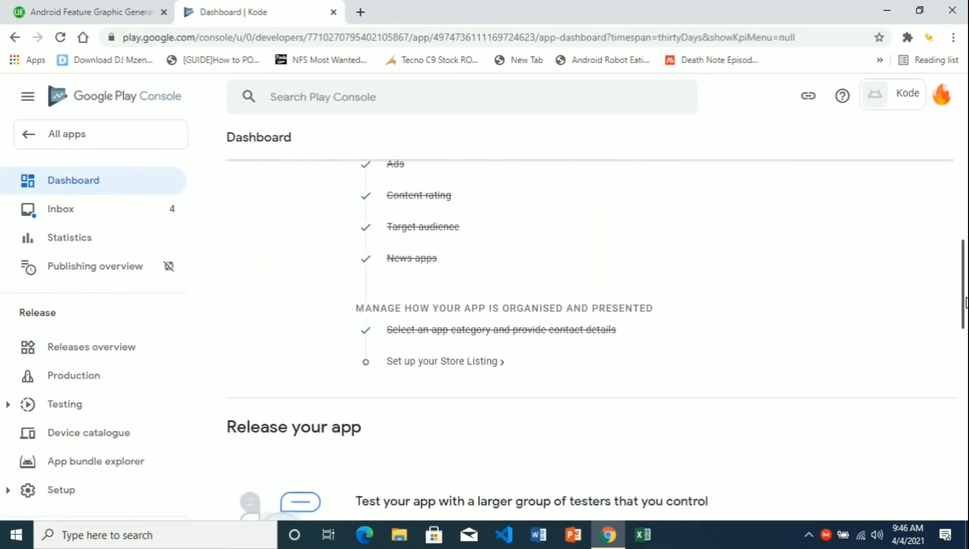
{"action": "left_click", "coordinate": [489, 363]}
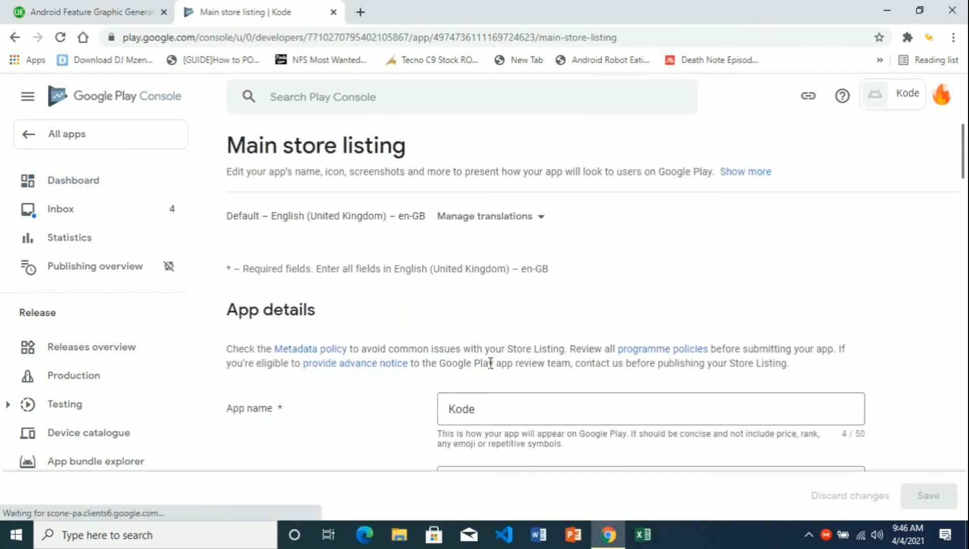
{"action": "scroll", "coordinate": [959, 171], "scroll_direction": "down", "scroll_amount": 3}
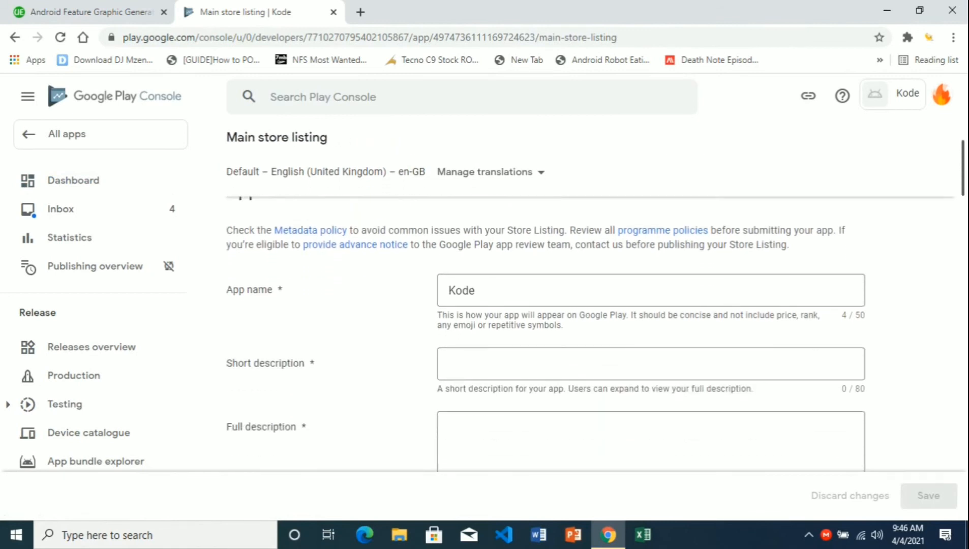
{"action": "left_click", "coordinate": [587, 372]}
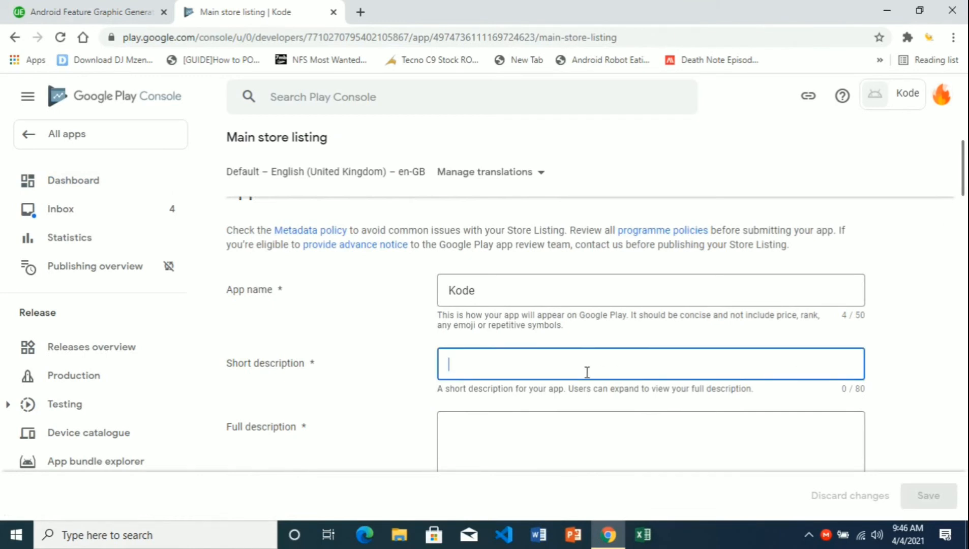
{"action": "type", "text": "cODE"}
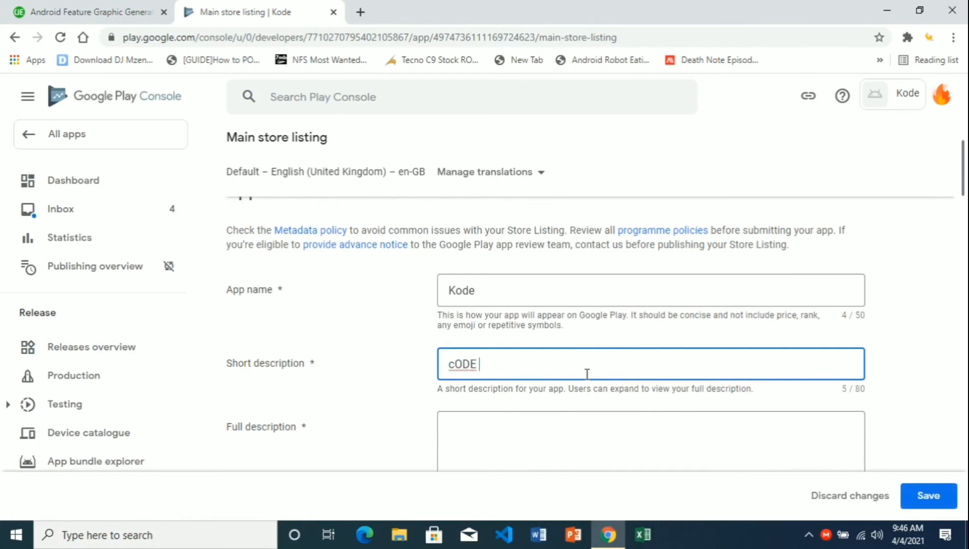
{"action": "key", "text": "BackSpace"}
{"action": "key", "text": "BackSpace"}
{"action": "key", "text": "BackSpace"}
{"action": "key", "text": "BackSpace"}
{"action": "key", "text": "BackSpace"}
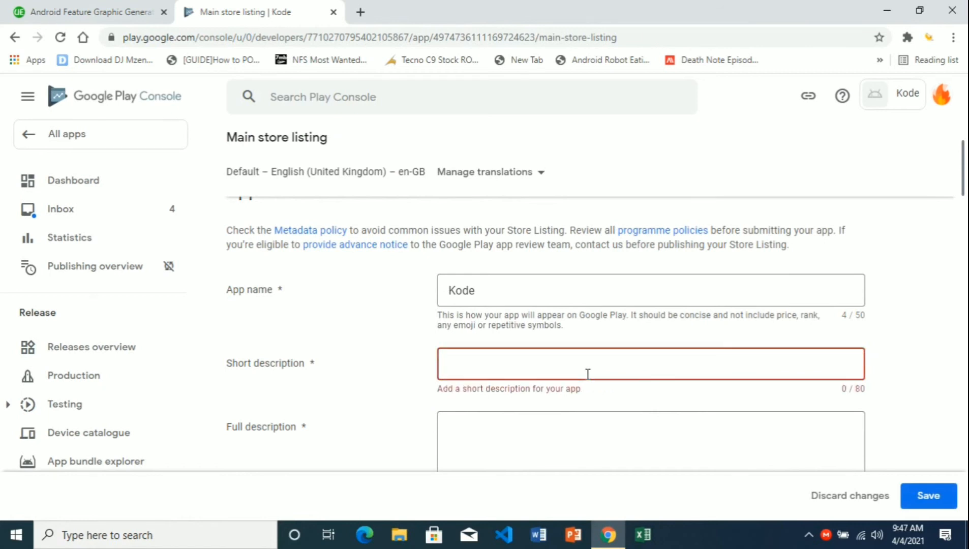
{"action": "type", "text": "Code editoor"}
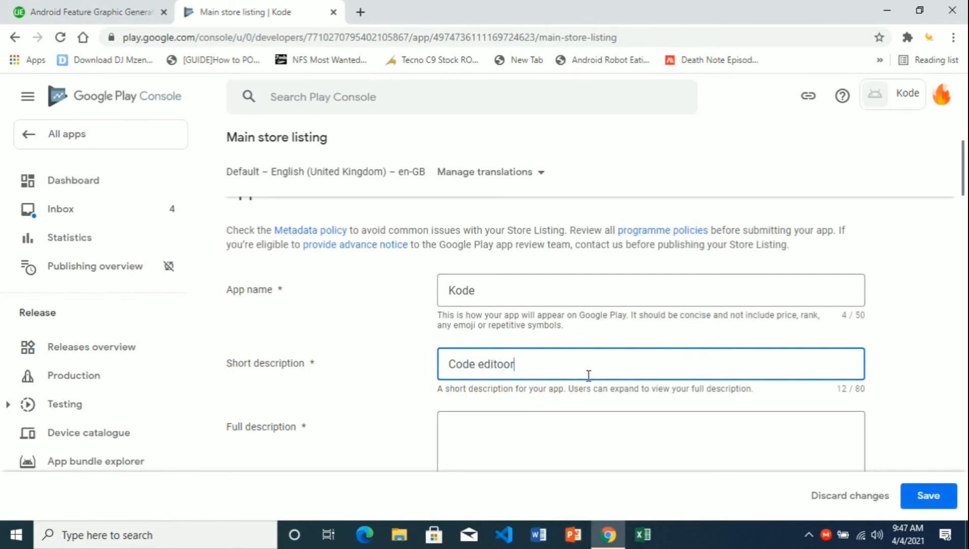
- Write the full description beginning 'A stylish code editor. Well designed to serve...'
{"action": "left_click", "coordinate": [576, 421]}
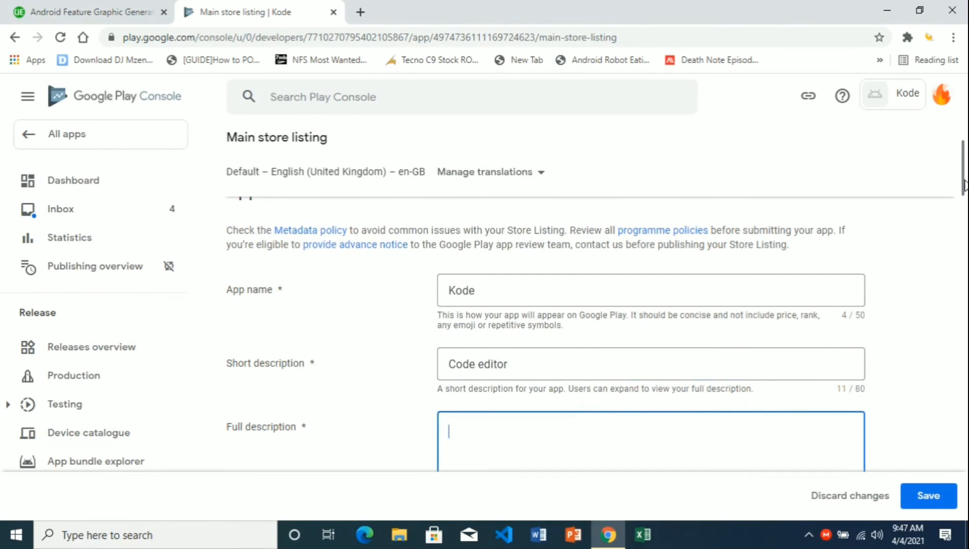
{"action": "left_click_drag", "start_coordinate": [964, 183], "coordinate": [964, 204]}
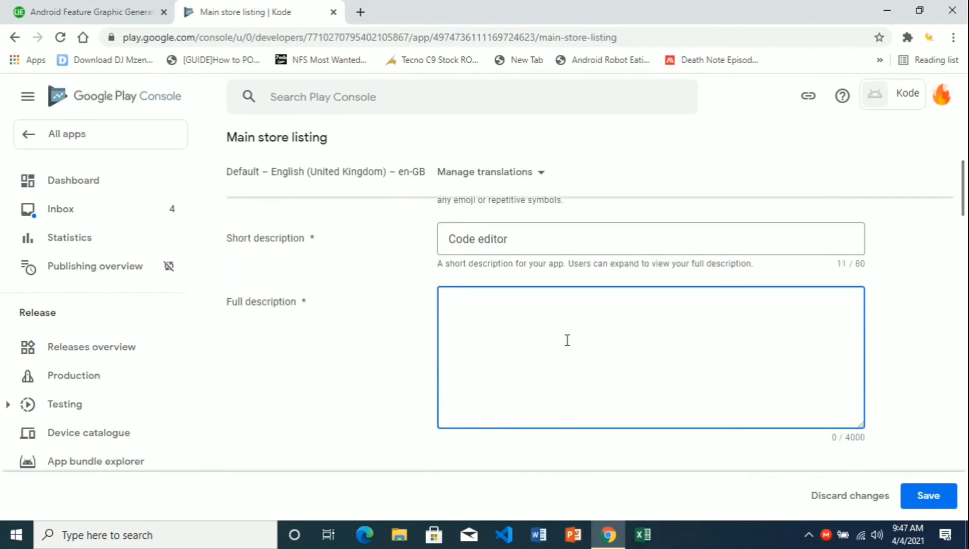
{"action": "type", "text": "A stylish code editor. Well des"}
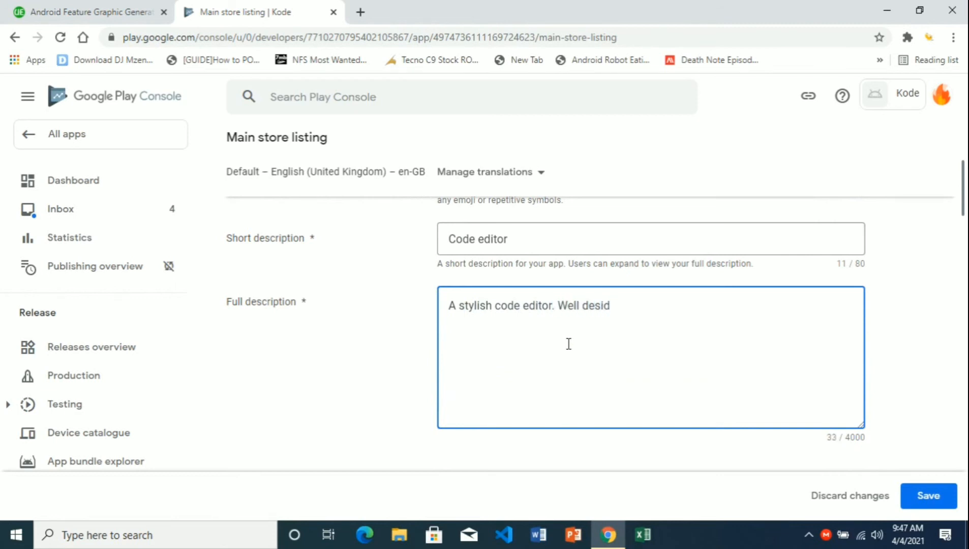
{"action": "type", "text": "ignerd to serve your"}
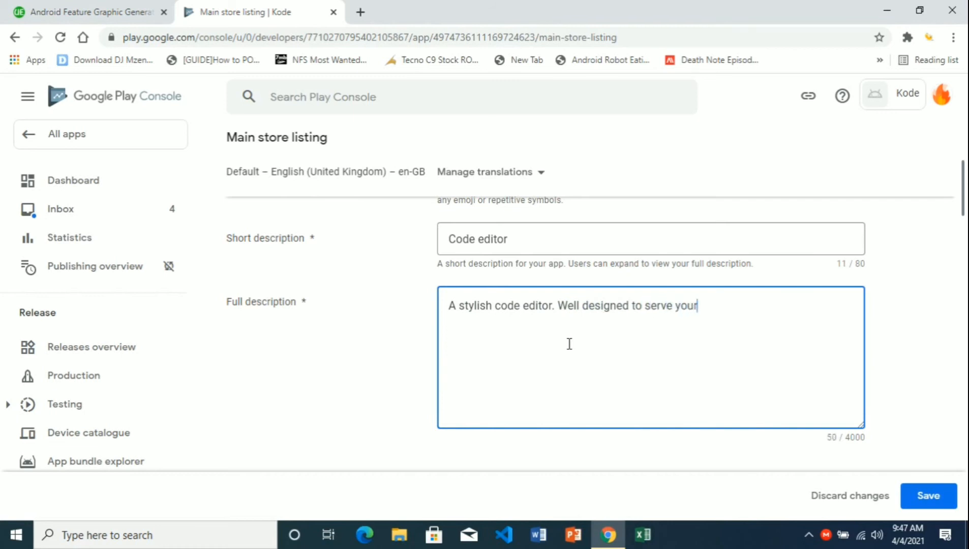
{"action": "type", "text": "ing needs with ease. You will love it."}
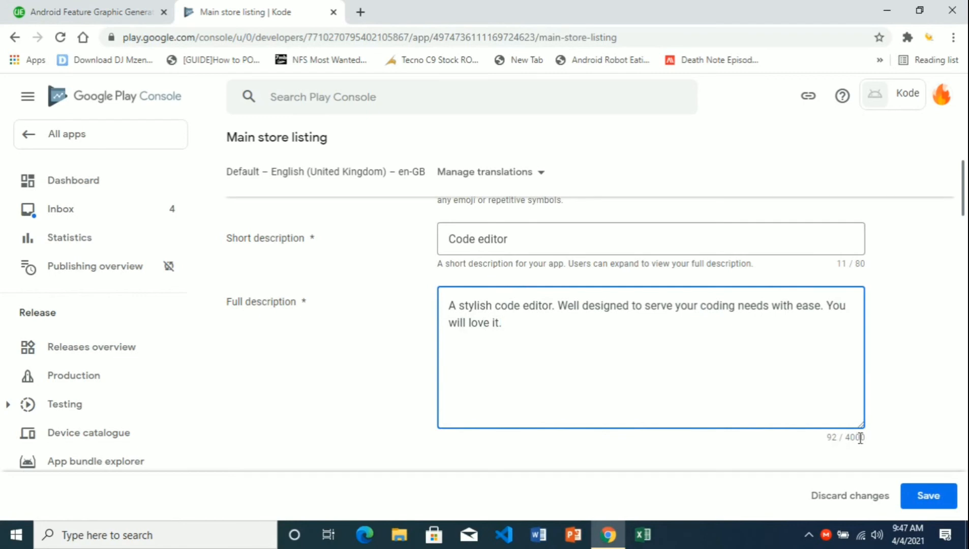
{"action": "left_click_drag", "start_coordinate": [964, 197], "coordinate": [964, 244]}
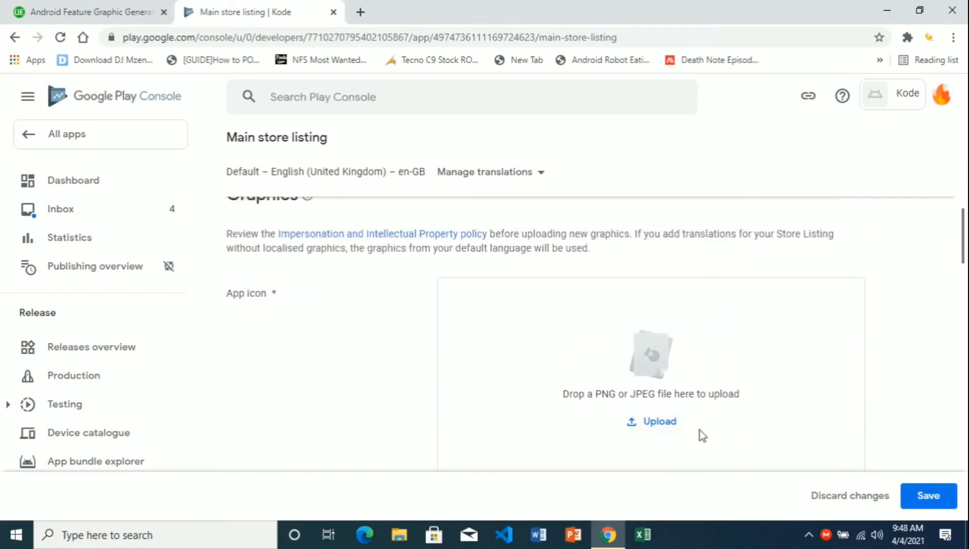
- Upload the 512(13) image as Kode's app icon on the main store listing
{"action": "left_click", "coordinate": [671, 430]}
{"action": "left_click", "coordinate": [168, 122]}
{"action": "left_click", "coordinate": [360, 320]}
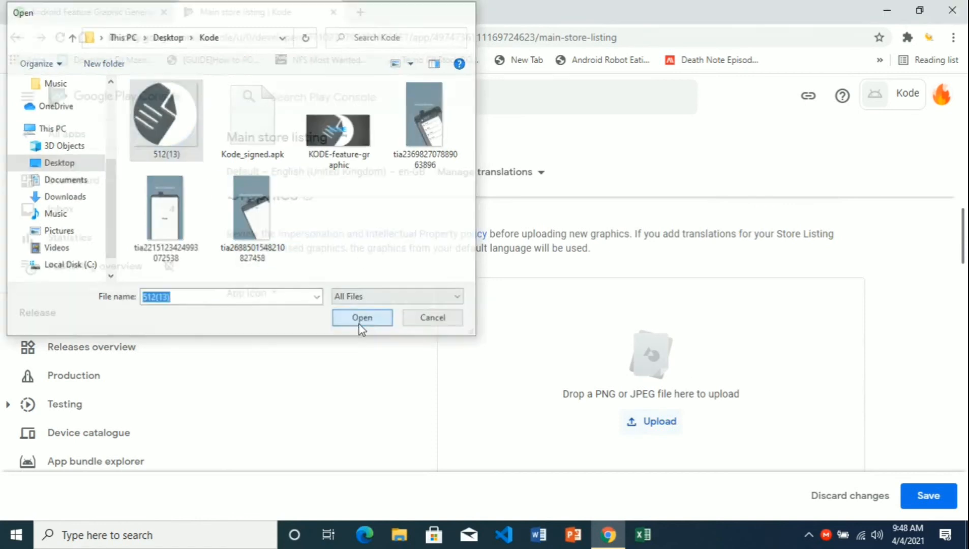
{"action": "left_click_drag", "start_coordinate": [964, 256], "coordinate": [965, 269]}
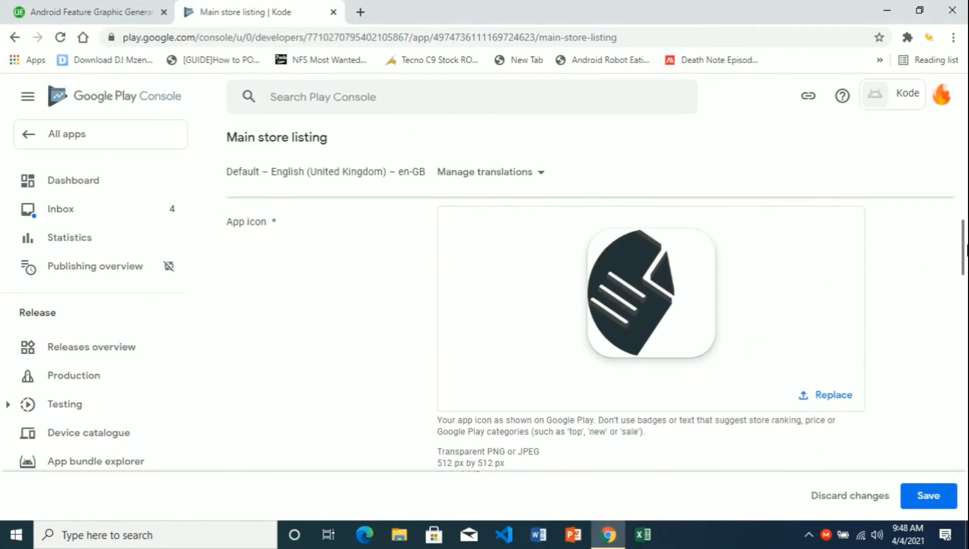
{"action": "left_click_drag", "start_coordinate": [964, 255], "coordinate": [964, 266]}
- Upload KODE-feature-graphic as the listing's feature graphic, then scroll down to Phone screenshots
{"action": "scroll", "coordinate": [963, 269], "scroll_direction": "down", "scroll_amount": 3}
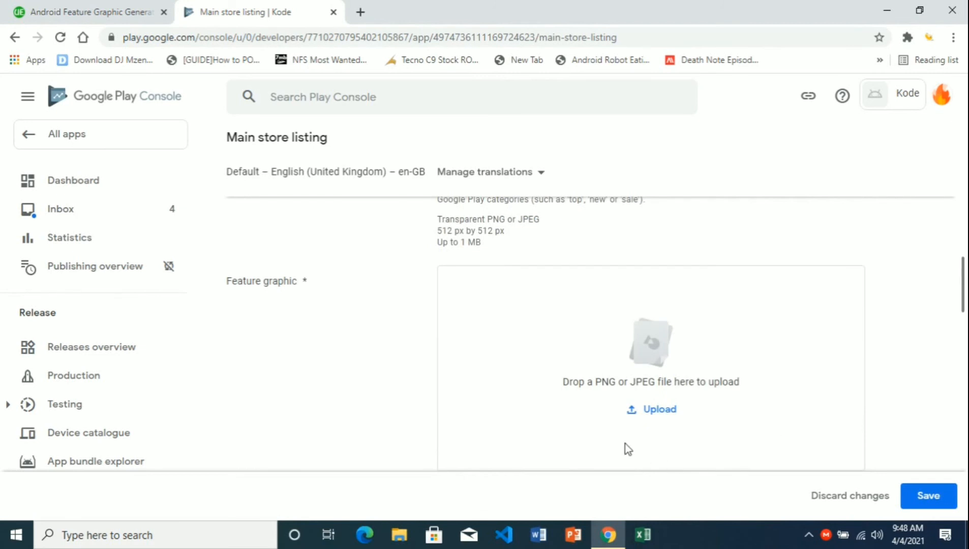
{"action": "left_click", "coordinate": [650, 409]}
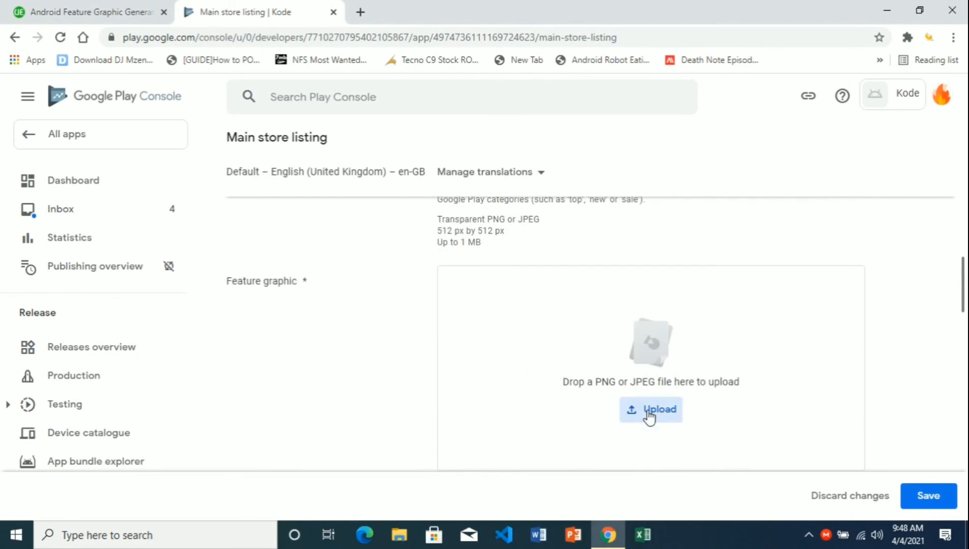
{"action": "left_click", "coordinate": [339, 152]}
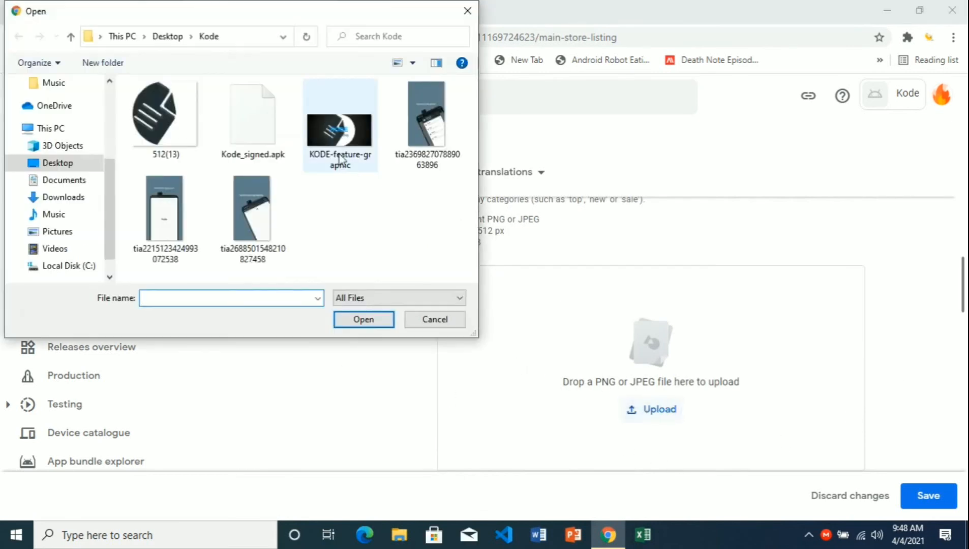
{"action": "left_click", "coordinate": [376, 320]}
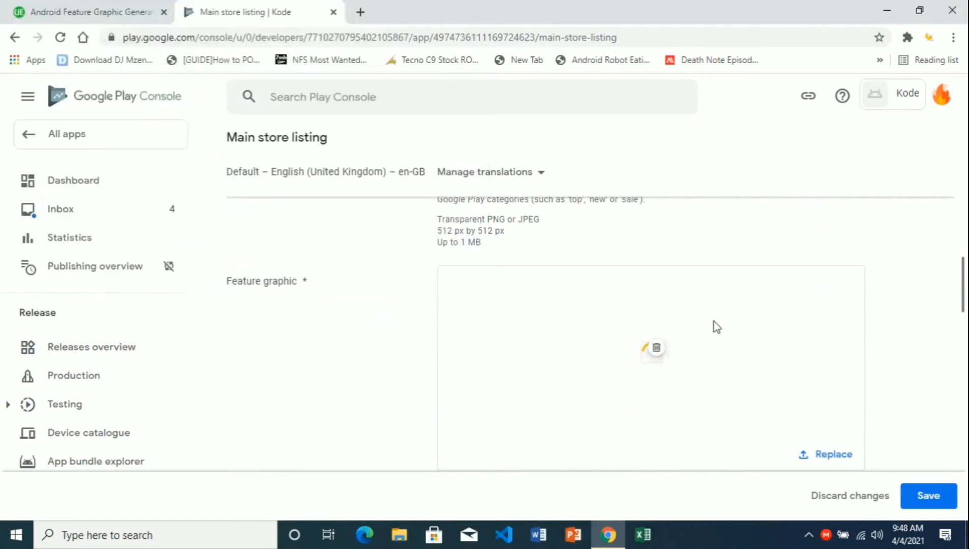
{"action": "left_click_drag", "start_coordinate": [965, 279], "coordinate": [965, 301]}
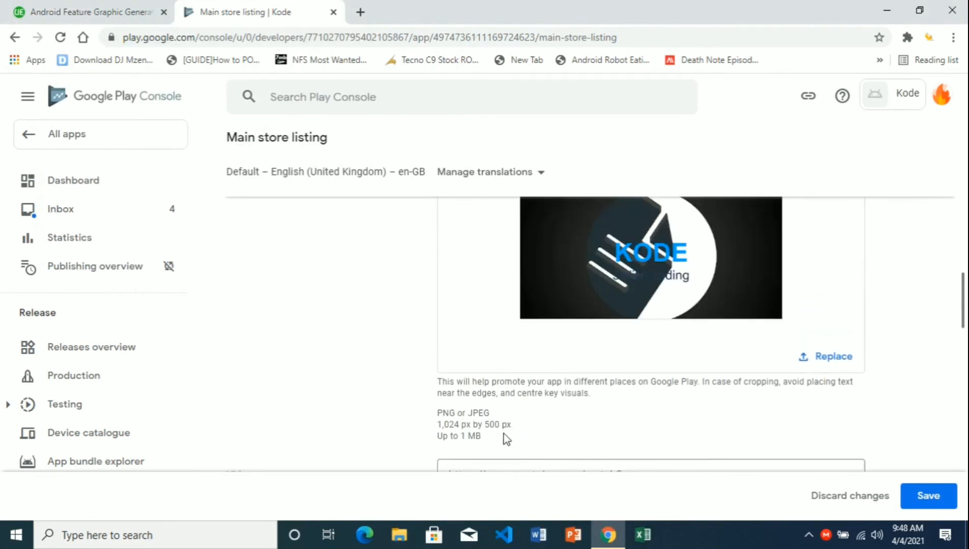
{"action": "left_click_drag", "start_coordinate": [512, 427], "coordinate": [439, 433]}
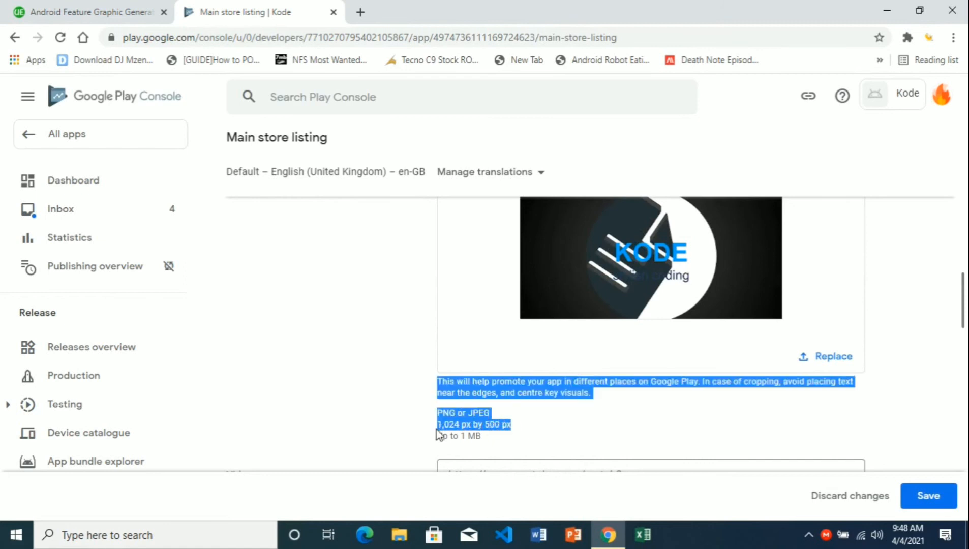
{"action": "left_click", "coordinate": [491, 424]}
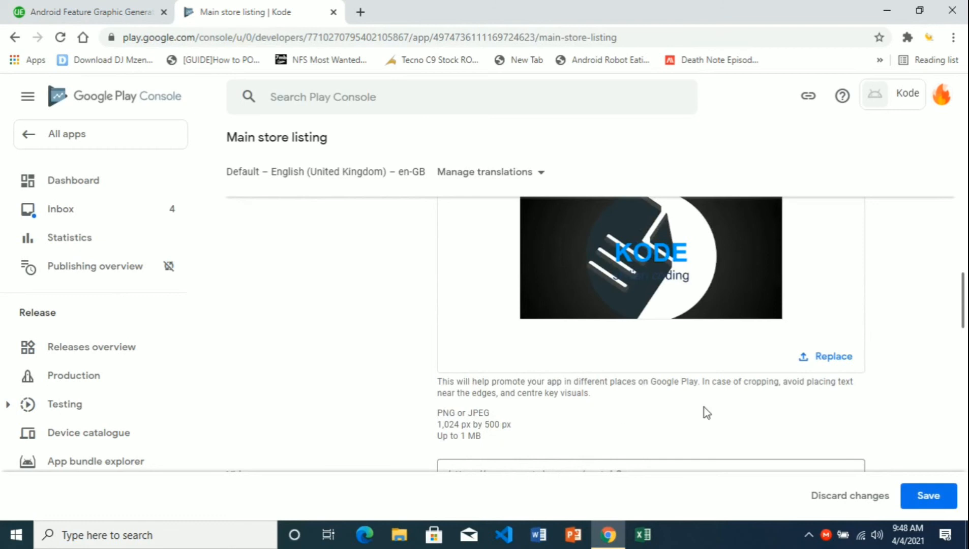
{"action": "left_click_drag", "start_coordinate": [963, 304], "coordinate": [965, 350]}
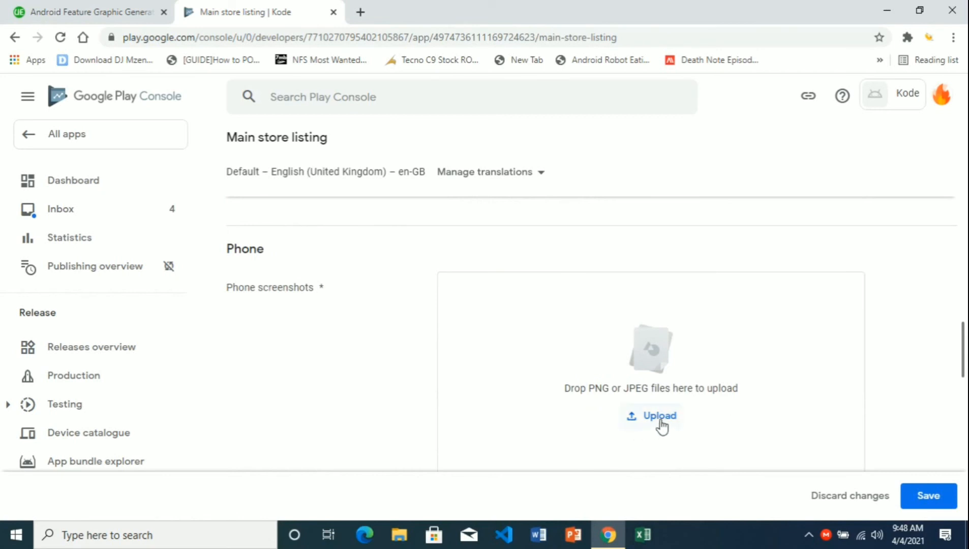
- Upload the three tia images as phone screenshots
{"action": "left_click_drag", "start_coordinate": [965, 349], "coordinate": [964, 356]}
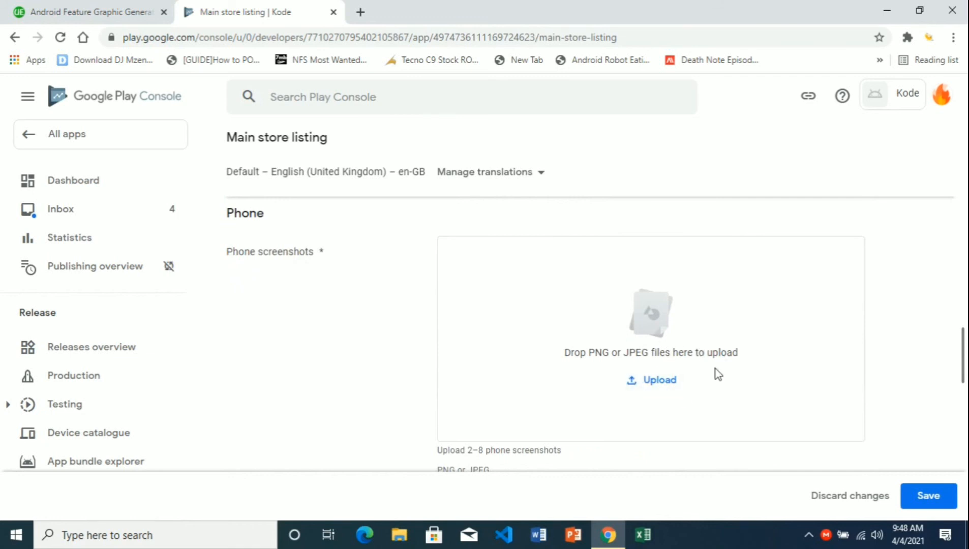
{"action": "left_click", "coordinate": [676, 382]}
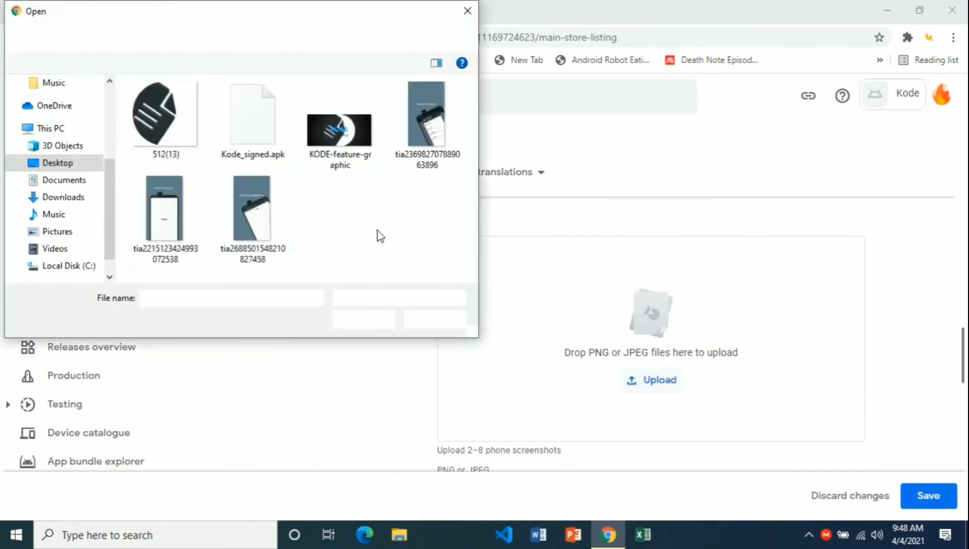
{"action": "left_click_drag", "start_coordinate": [372, 221], "coordinate": [180, 216]}
{"action": "left_click", "coordinate": [448, 127], "text": "ctrl"}
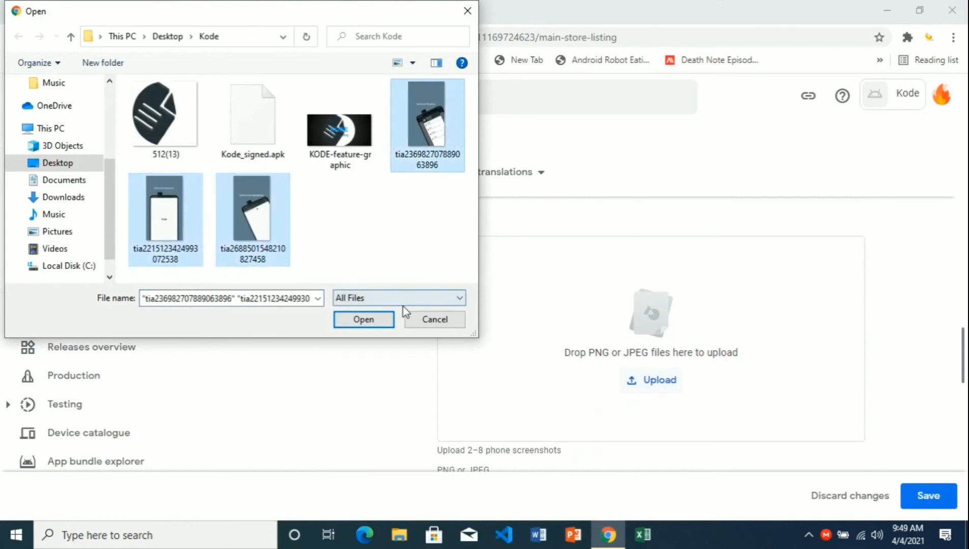
{"action": "left_click", "coordinate": [377, 317]}
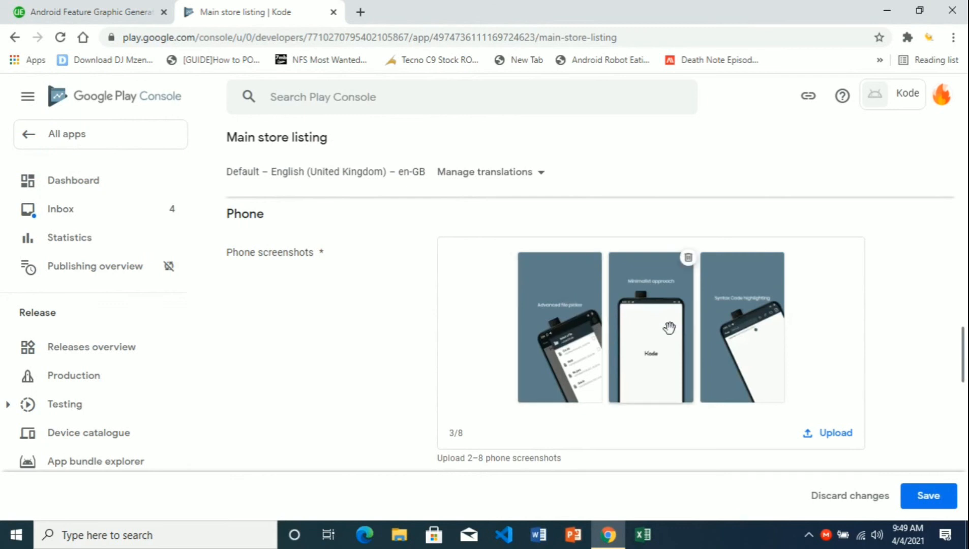
- Reorder the screenshots with Minimalist approach first and Advanced file picker last
{"action": "left_click_drag", "start_coordinate": [671, 336], "coordinate": [508, 350]}
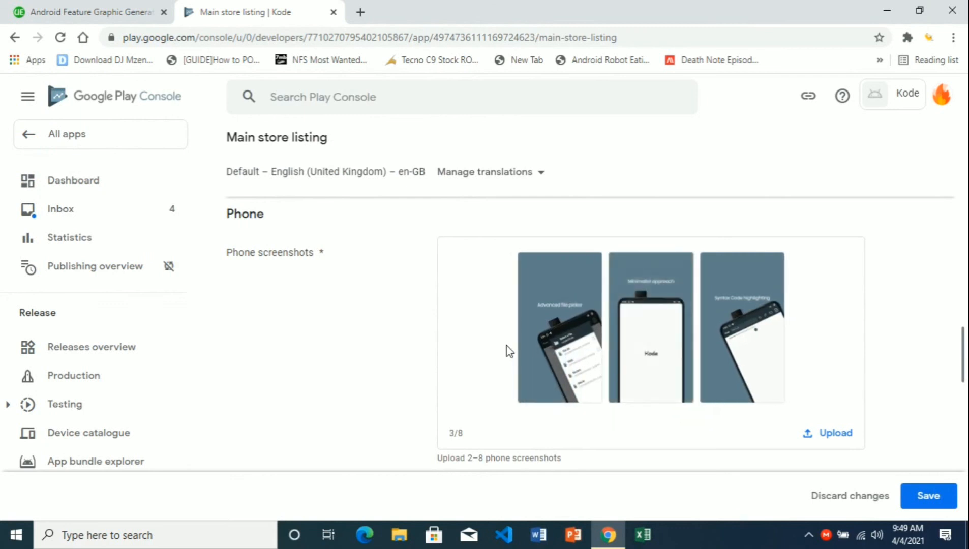
{"action": "left_click_drag", "start_coordinate": [655, 356], "coordinate": [486, 356]}
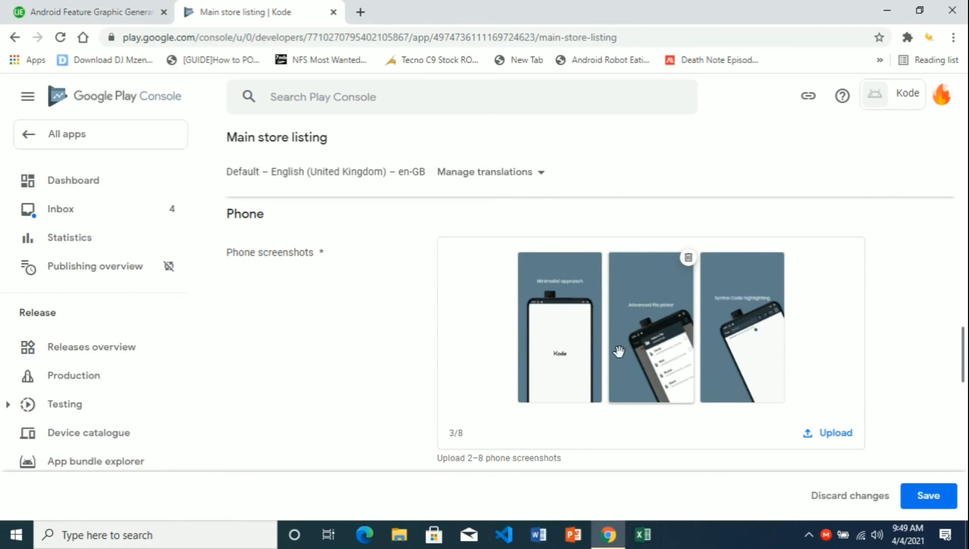
{"action": "left_click_drag", "start_coordinate": [669, 351], "coordinate": [798, 351]}
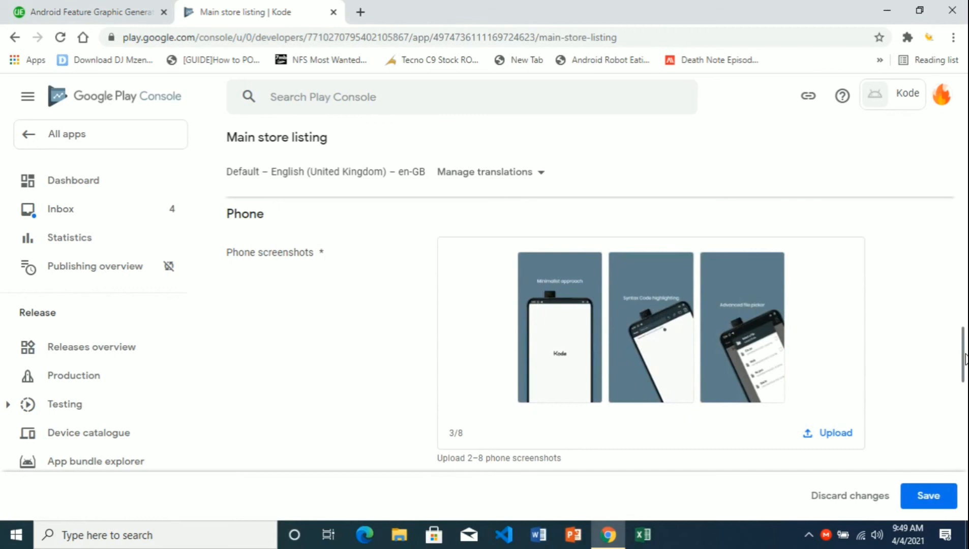
{"action": "left_click_drag", "start_coordinate": [964, 361], "coordinate": [964, 415]}
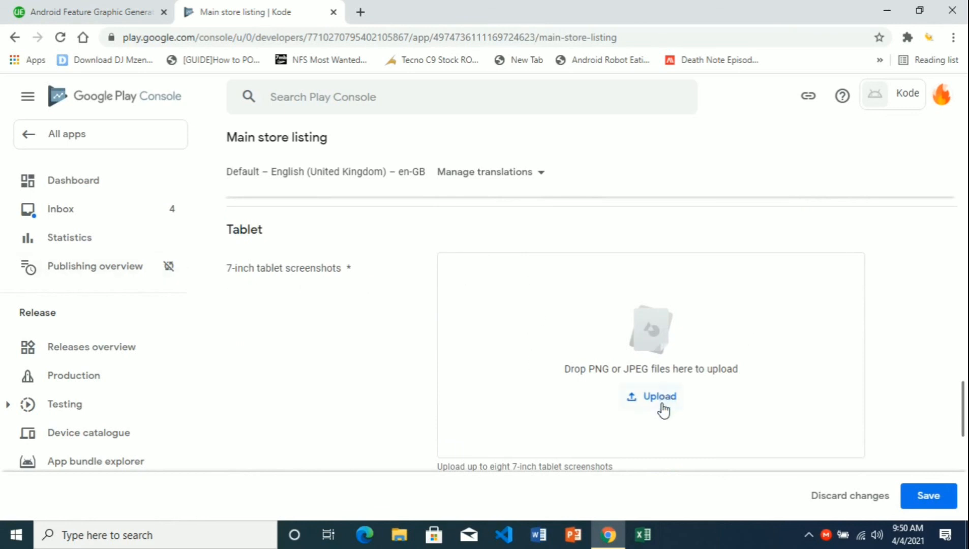
- Save the main store listing with its icon, feature graphic and screenshots
{"action": "left_click_drag", "start_coordinate": [965, 407], "coordinate": [965, 454]}
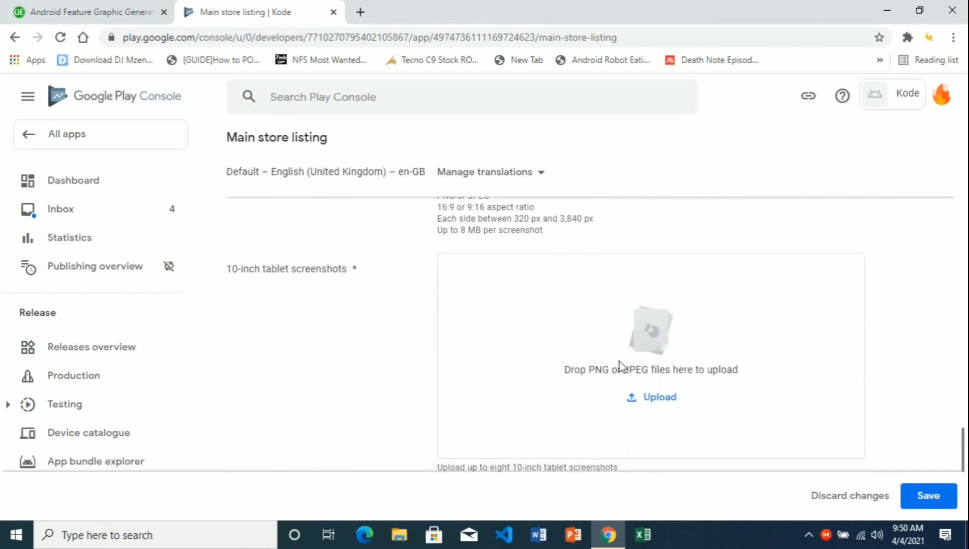
{"action": "left_click_drag", "start_coordinate": [965, 446], "coordinate": [965, 489]}
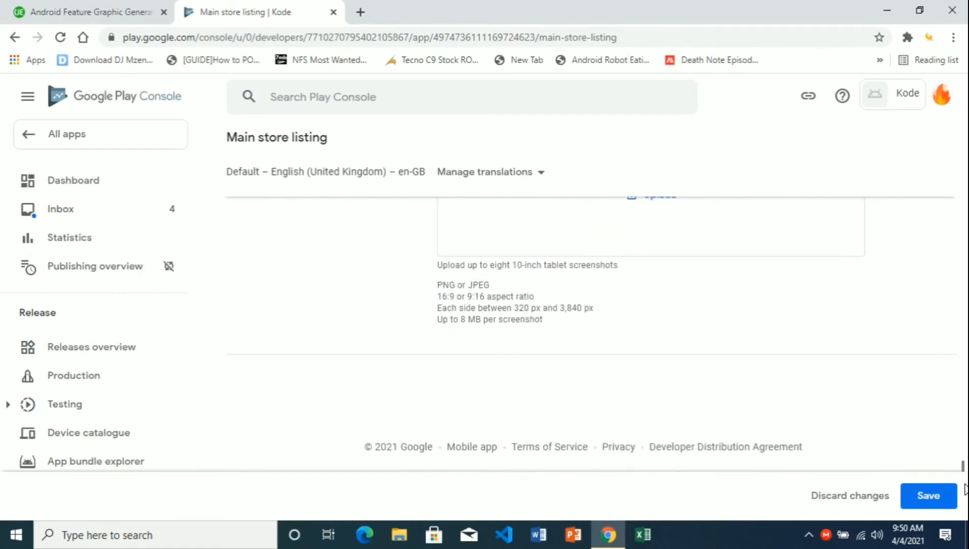
{"action": "left_click", "coordinate": [926, 500]}
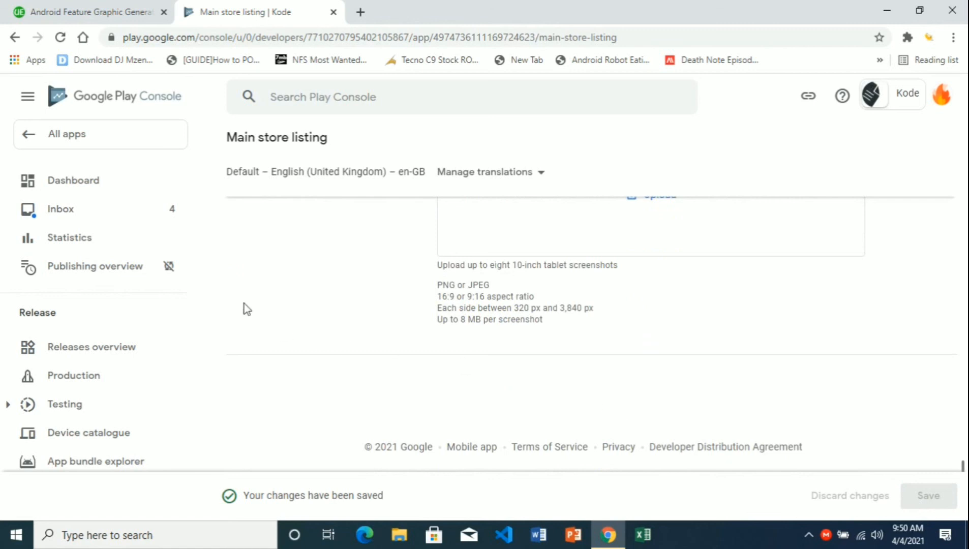
- Add all 177 countries/regions to the Production track's availability
{"action": "left_click", "coordinate": [88, 384]}
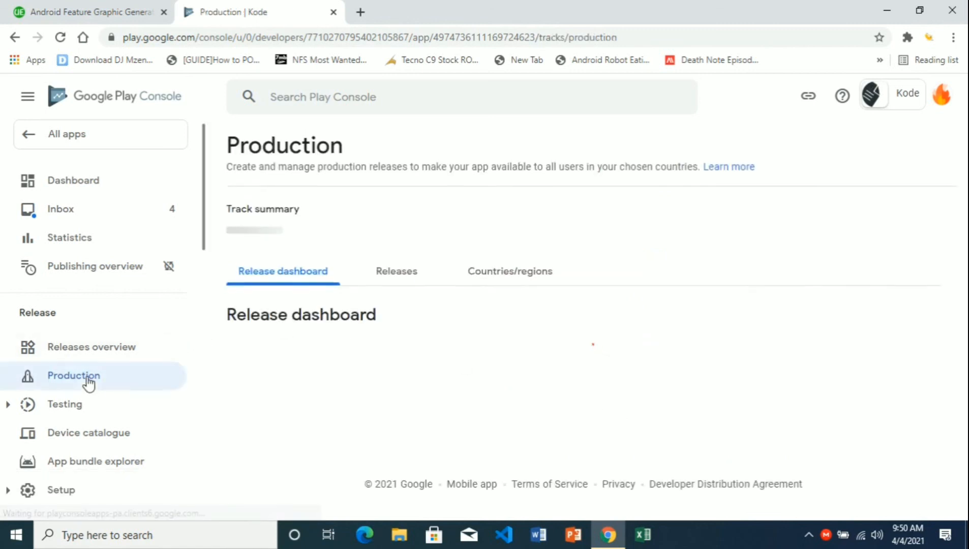
{"action": "left_click", "coordinate": [506, 285]}
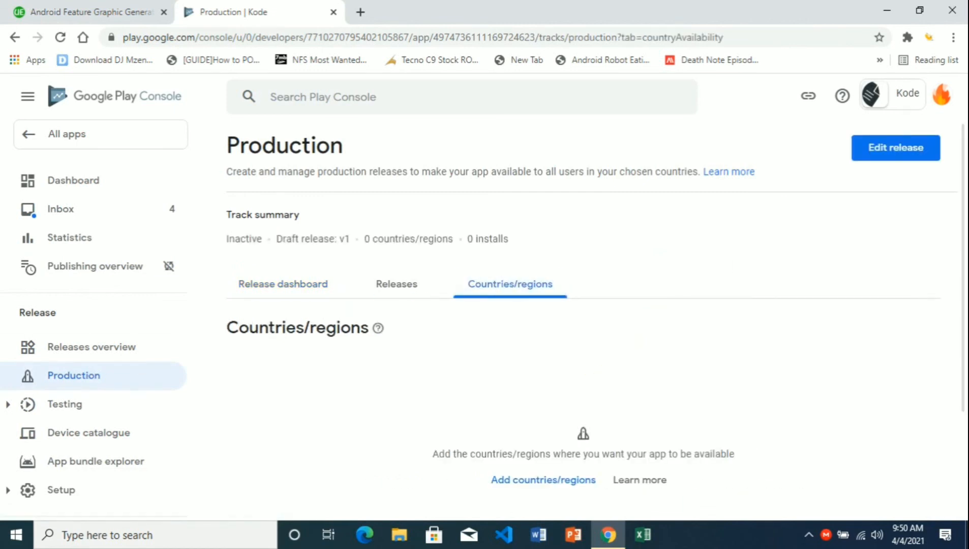
{"action": "scroll", "coordinate": [573, 473], "scroll_direction": "down", "scroll_amount": 1}
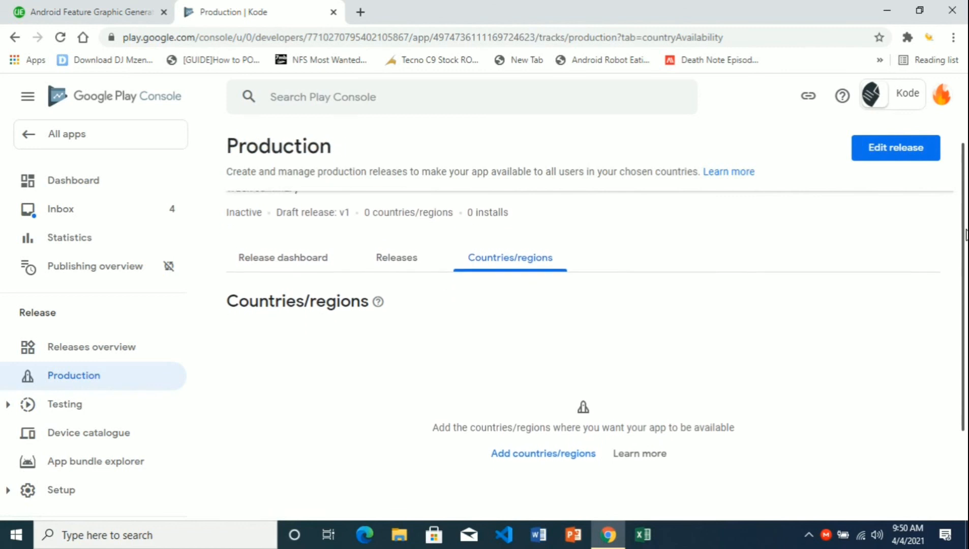
{"action": "left_click", "coordinate": [526, 440]}
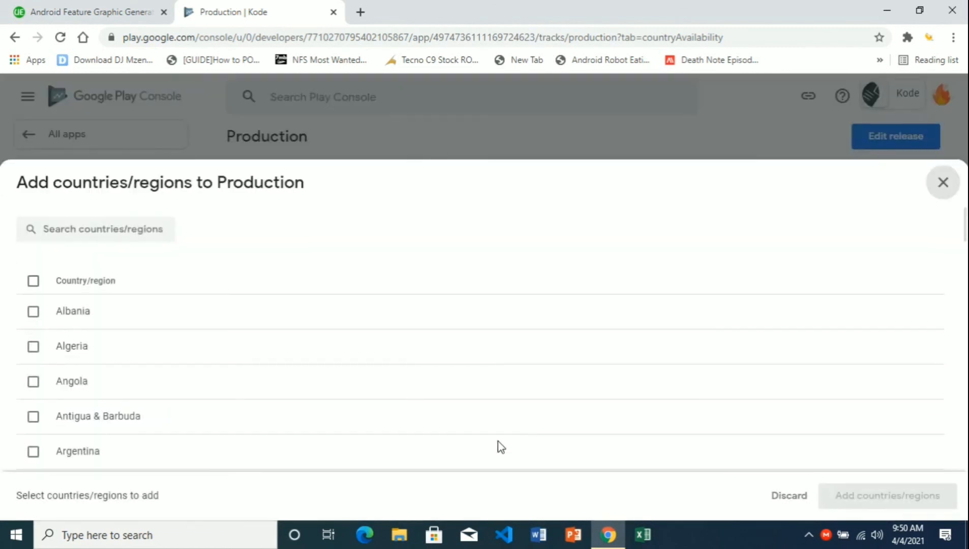
{"action": "left_click", "coordinate": [33, 281]}
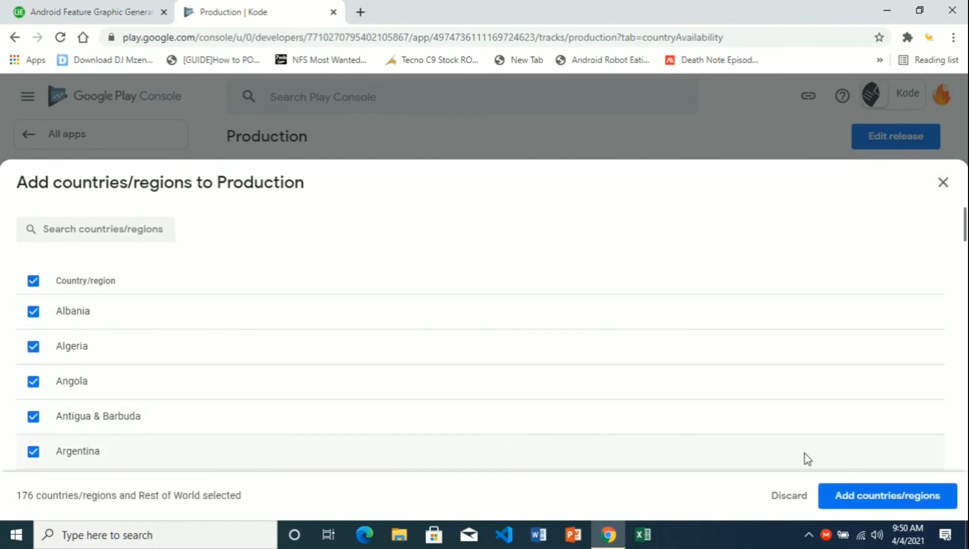
{"action": "left_click", "coordinate": [883, 503]}
{"action": "left_click", "coordinate": [595, 336]}
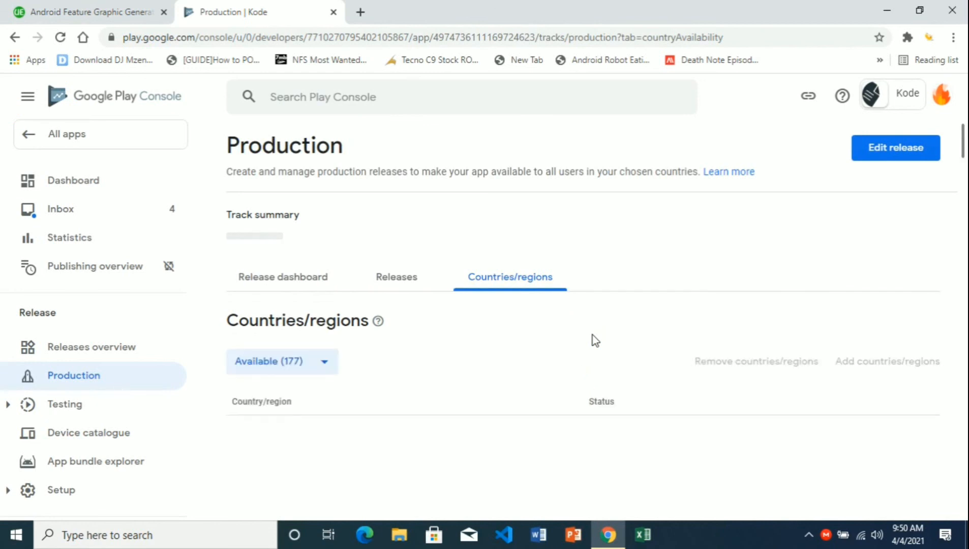
{"action": "mouse_move", "coordinate": [964, 155]}
{"action": "left_mouse_down"}
{"action": "mouse_move", "coordinate": [965, 193]}
{"action": "mouse_move", "coordinate": [965, 152]}
{"action": "left_mouse_up"}
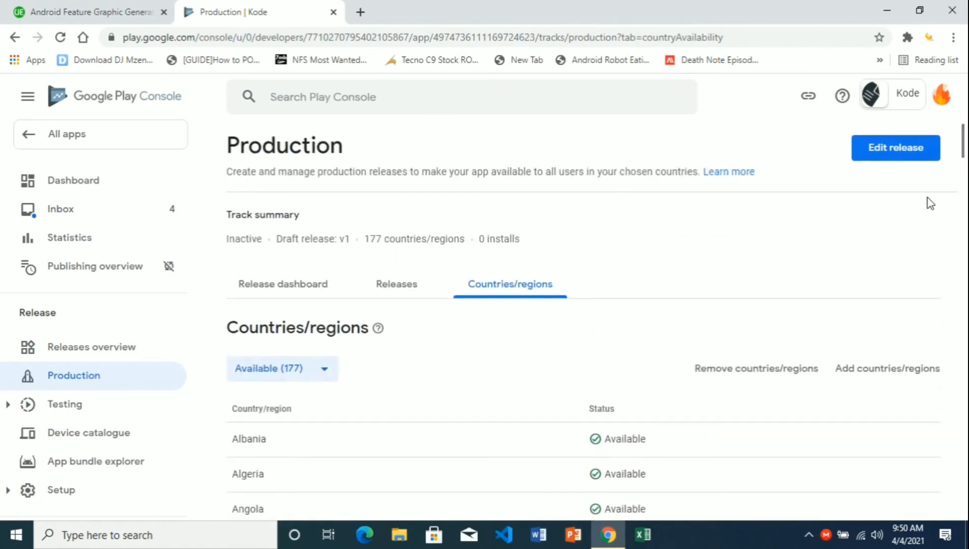
- Edit the draft v1 release, go to review, and expand its 2 warnings
{"action": "left_click", "coordinate": [913, 150]}
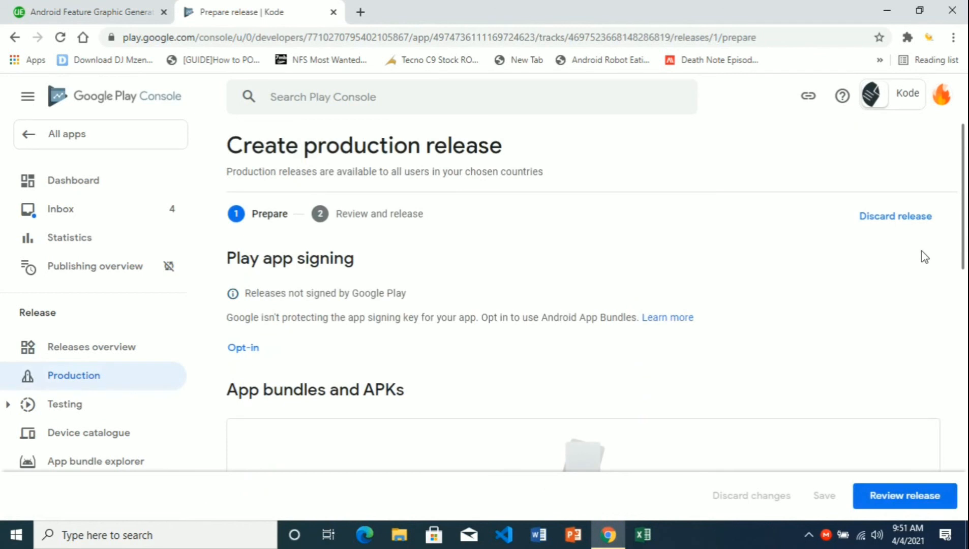
{"action": "scroll", "coordinate": [943, 439], "scroll_direction": "down", "scroll_amount": 3}
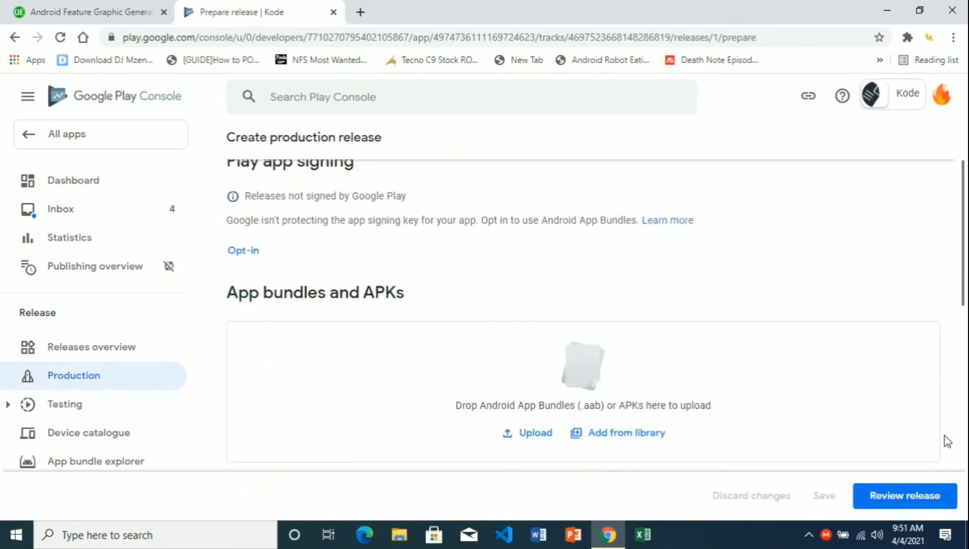
{"action": "left_click", "coordinate": [919, 495]}
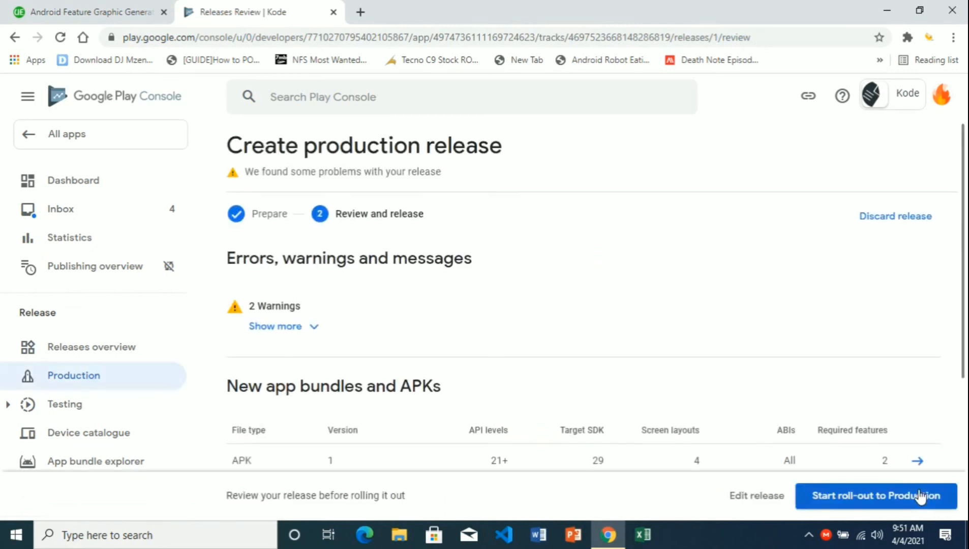
{"action": "left_click", "coordinate": [314, 336]}
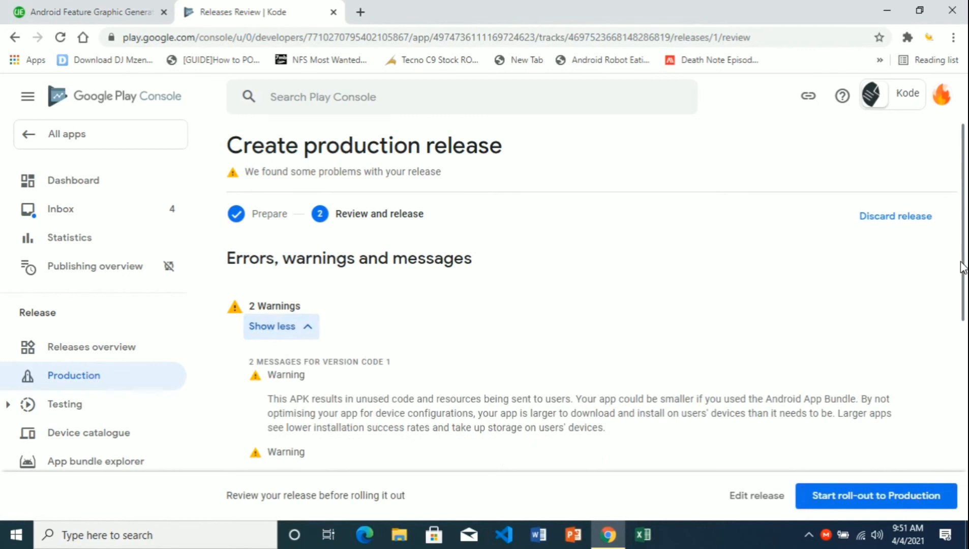
{"action": "scroll", "coordinate": [963, 279], "scroll_direction": "down", "scroll_amount": 1}
{"action": "scroll", "coordinate": [963, 292], "scroll_direction": "down", "scroll_amount": 1}
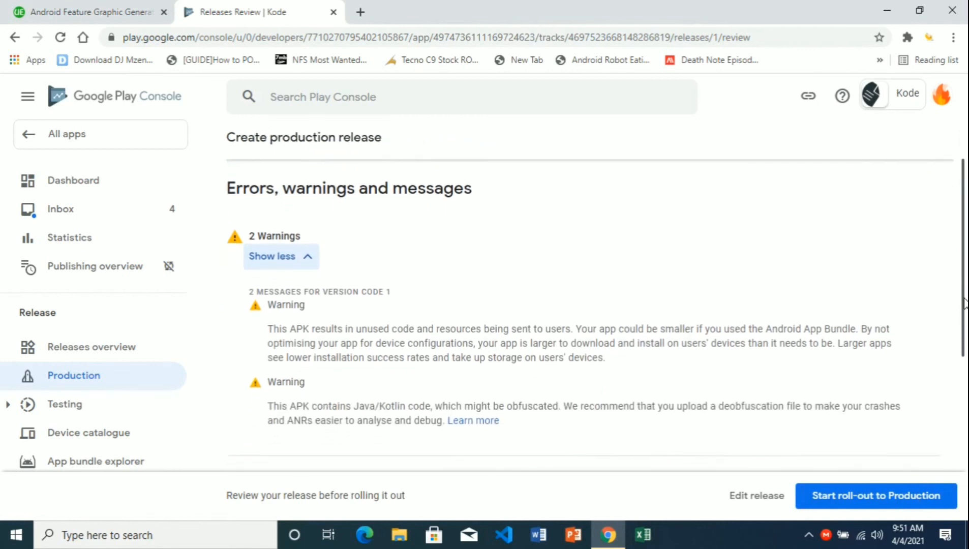
{"action": "left_click_drag", "start_coordinate": [965, 302], "coordinate": [963, 437]}
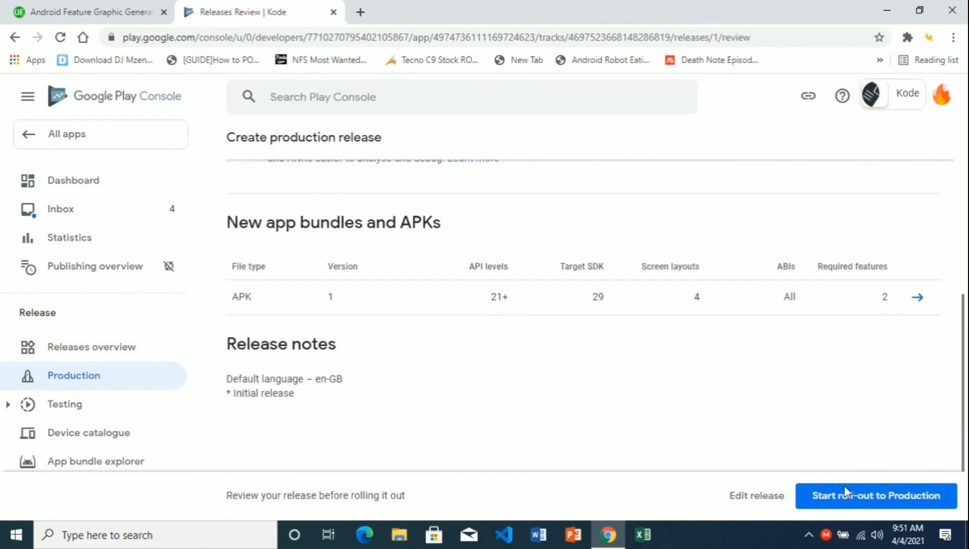
- Start and confirm the v1 roll-out to Production
{"action": "left_click", "coordinate": [836, 497]}
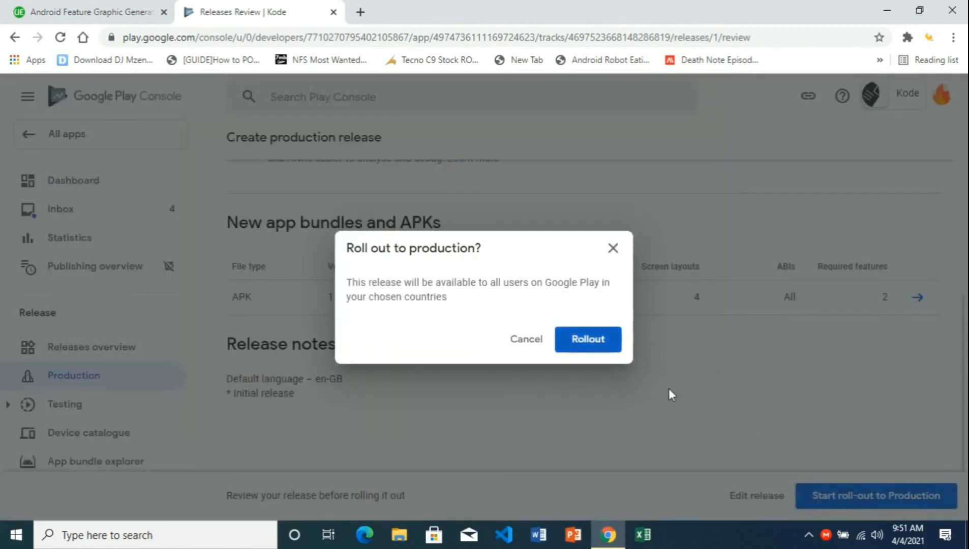
{"action": "left_click", "coordinate": [603, 347]}
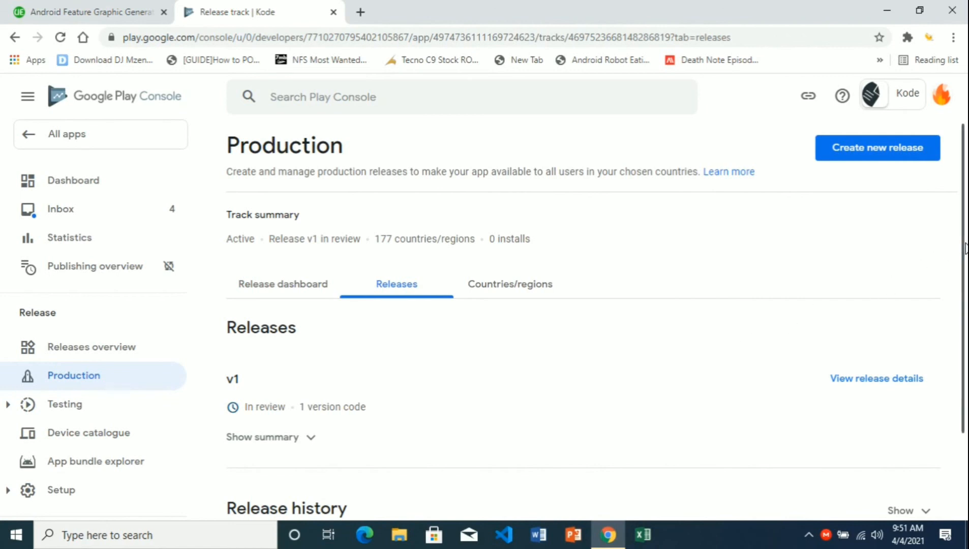
{"action": "scroll", "coordinate": [960, 250], "scroll_direction": "down", "scroll_amount": 1}
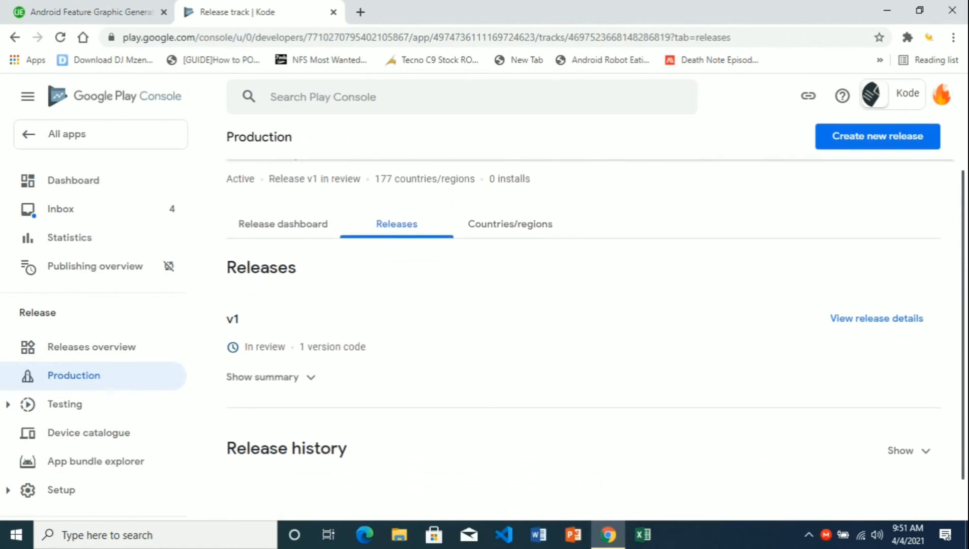